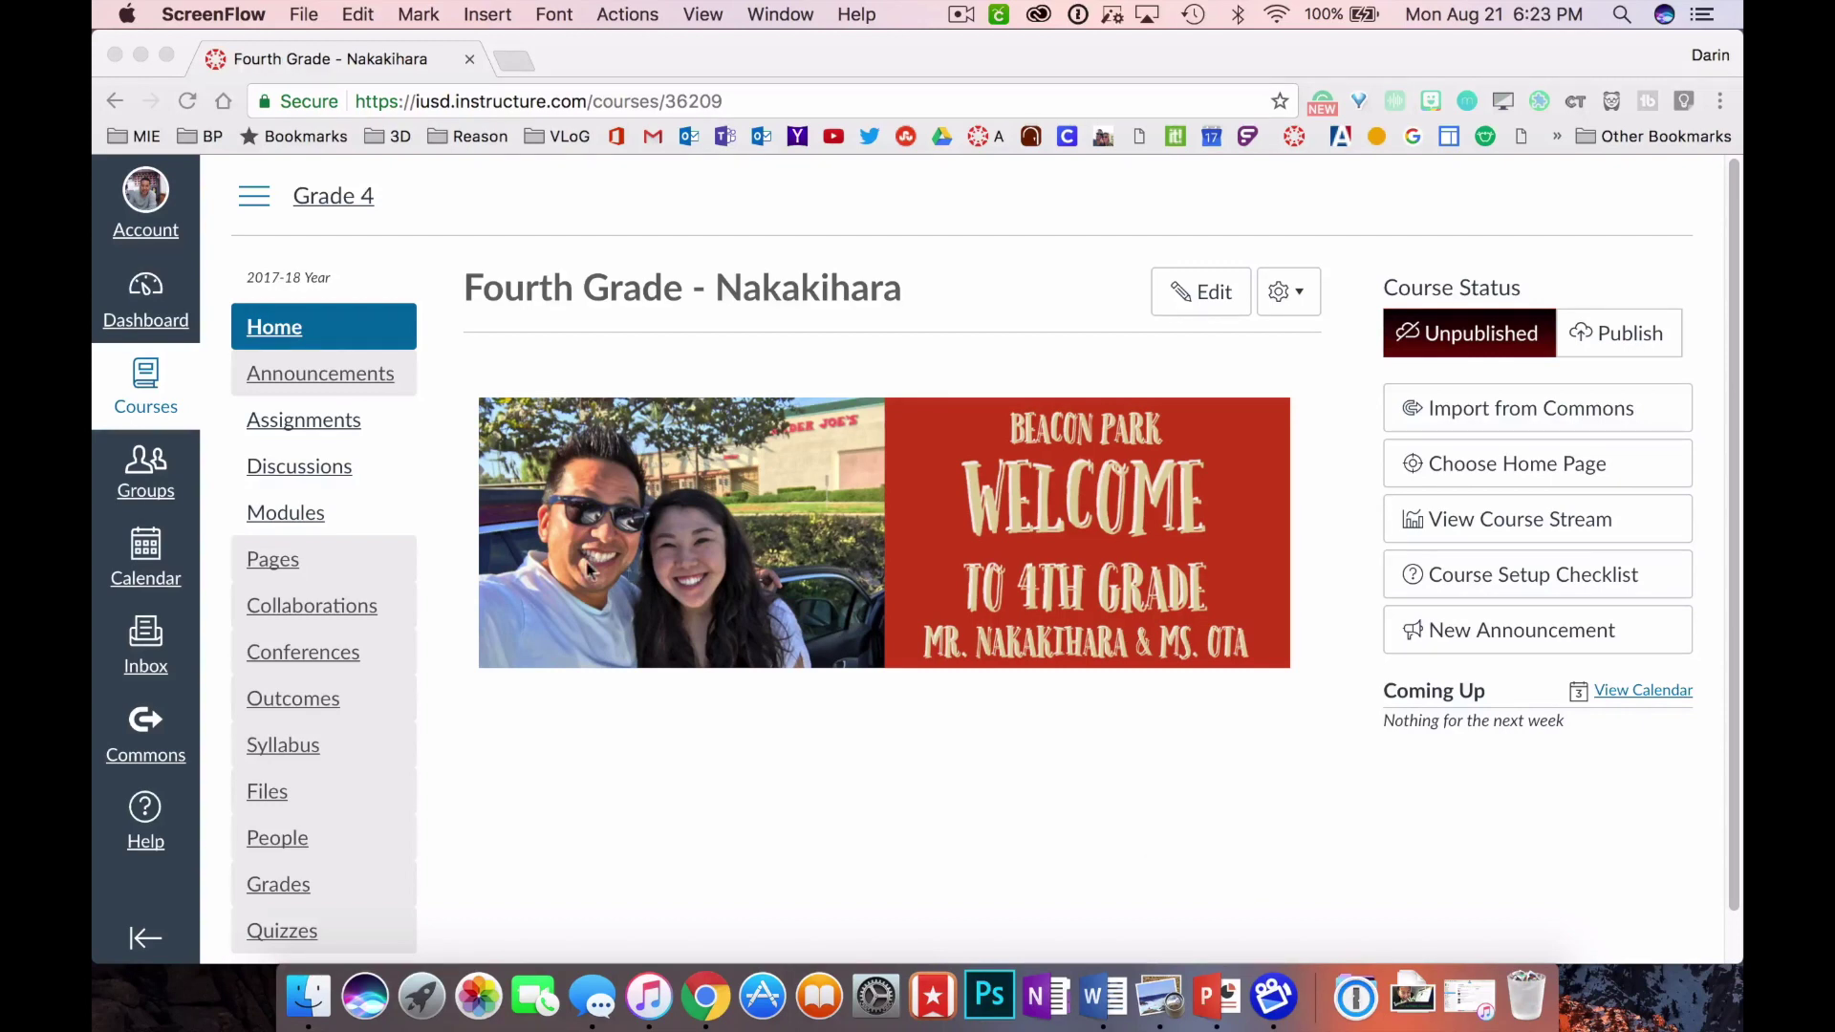
Step: Open the What Did I Miss? page from the course Pages list in edit mode
{"action": "left_click", "coordinate": [267, 559]}
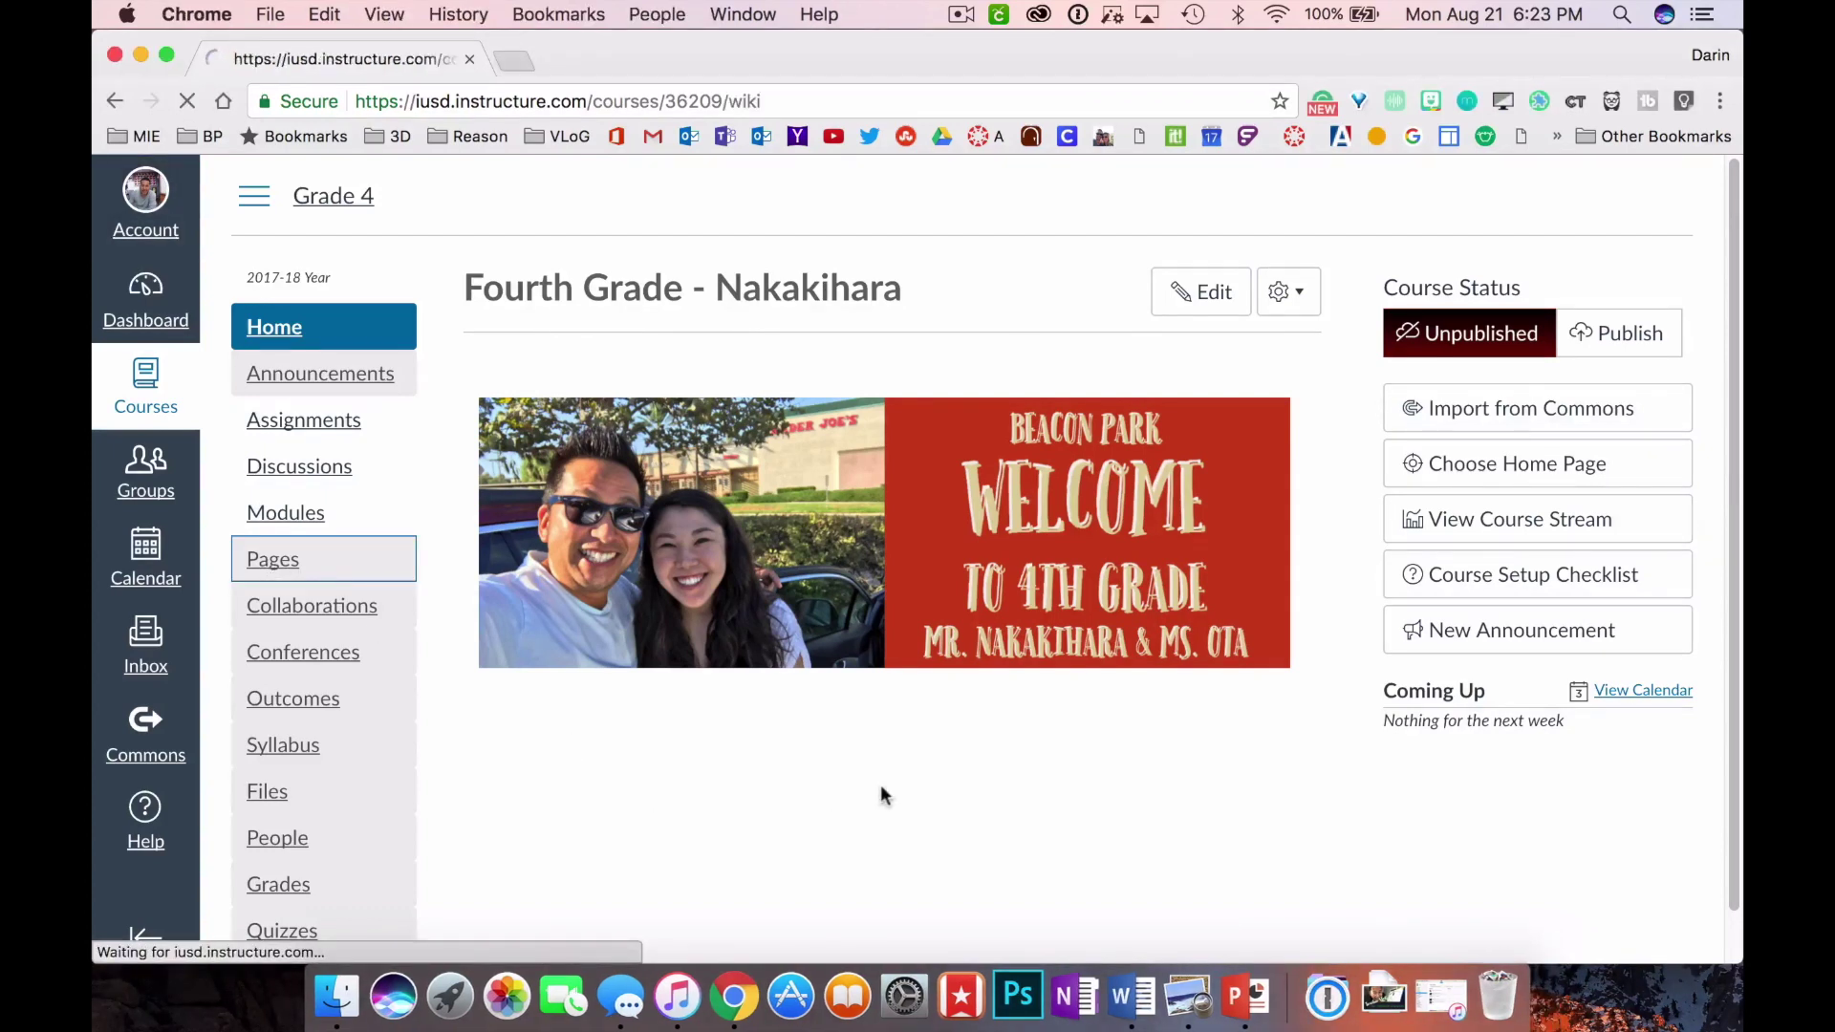
{"action": "left_click", "coordinate": [629, 300]}
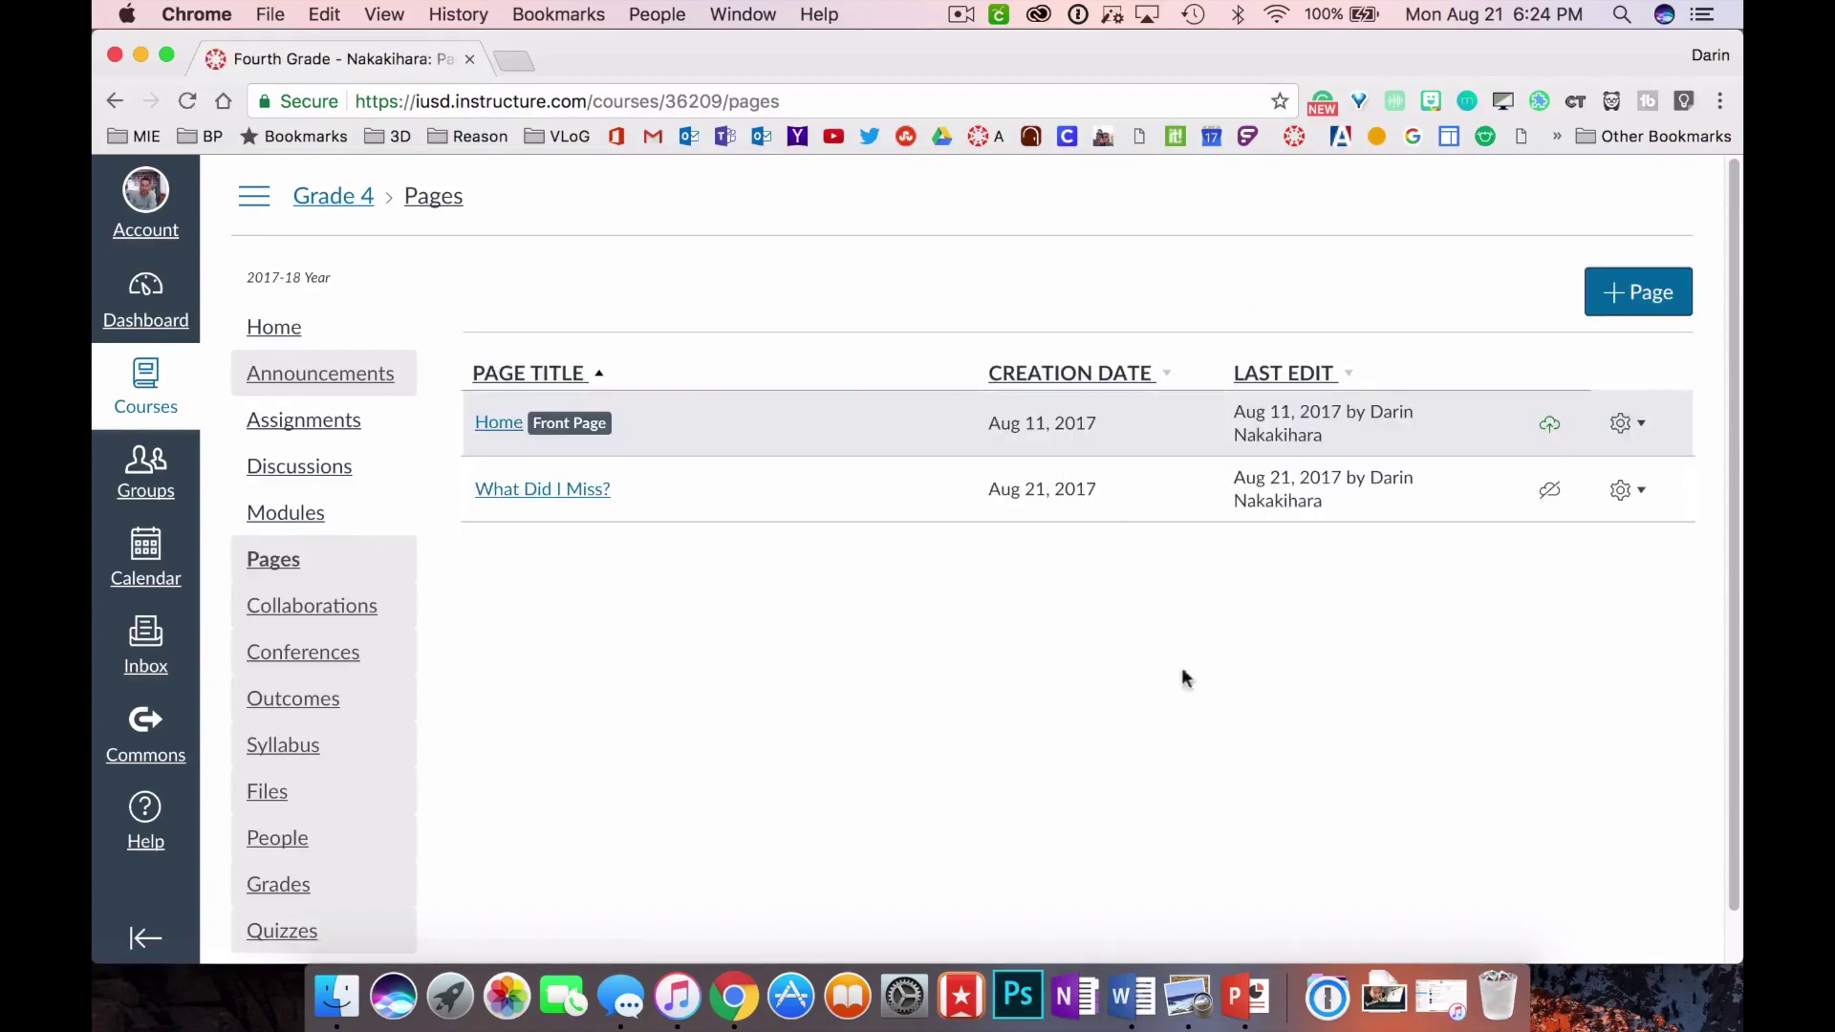
{"action": "left_click", "coordinate": [1636, 494]}
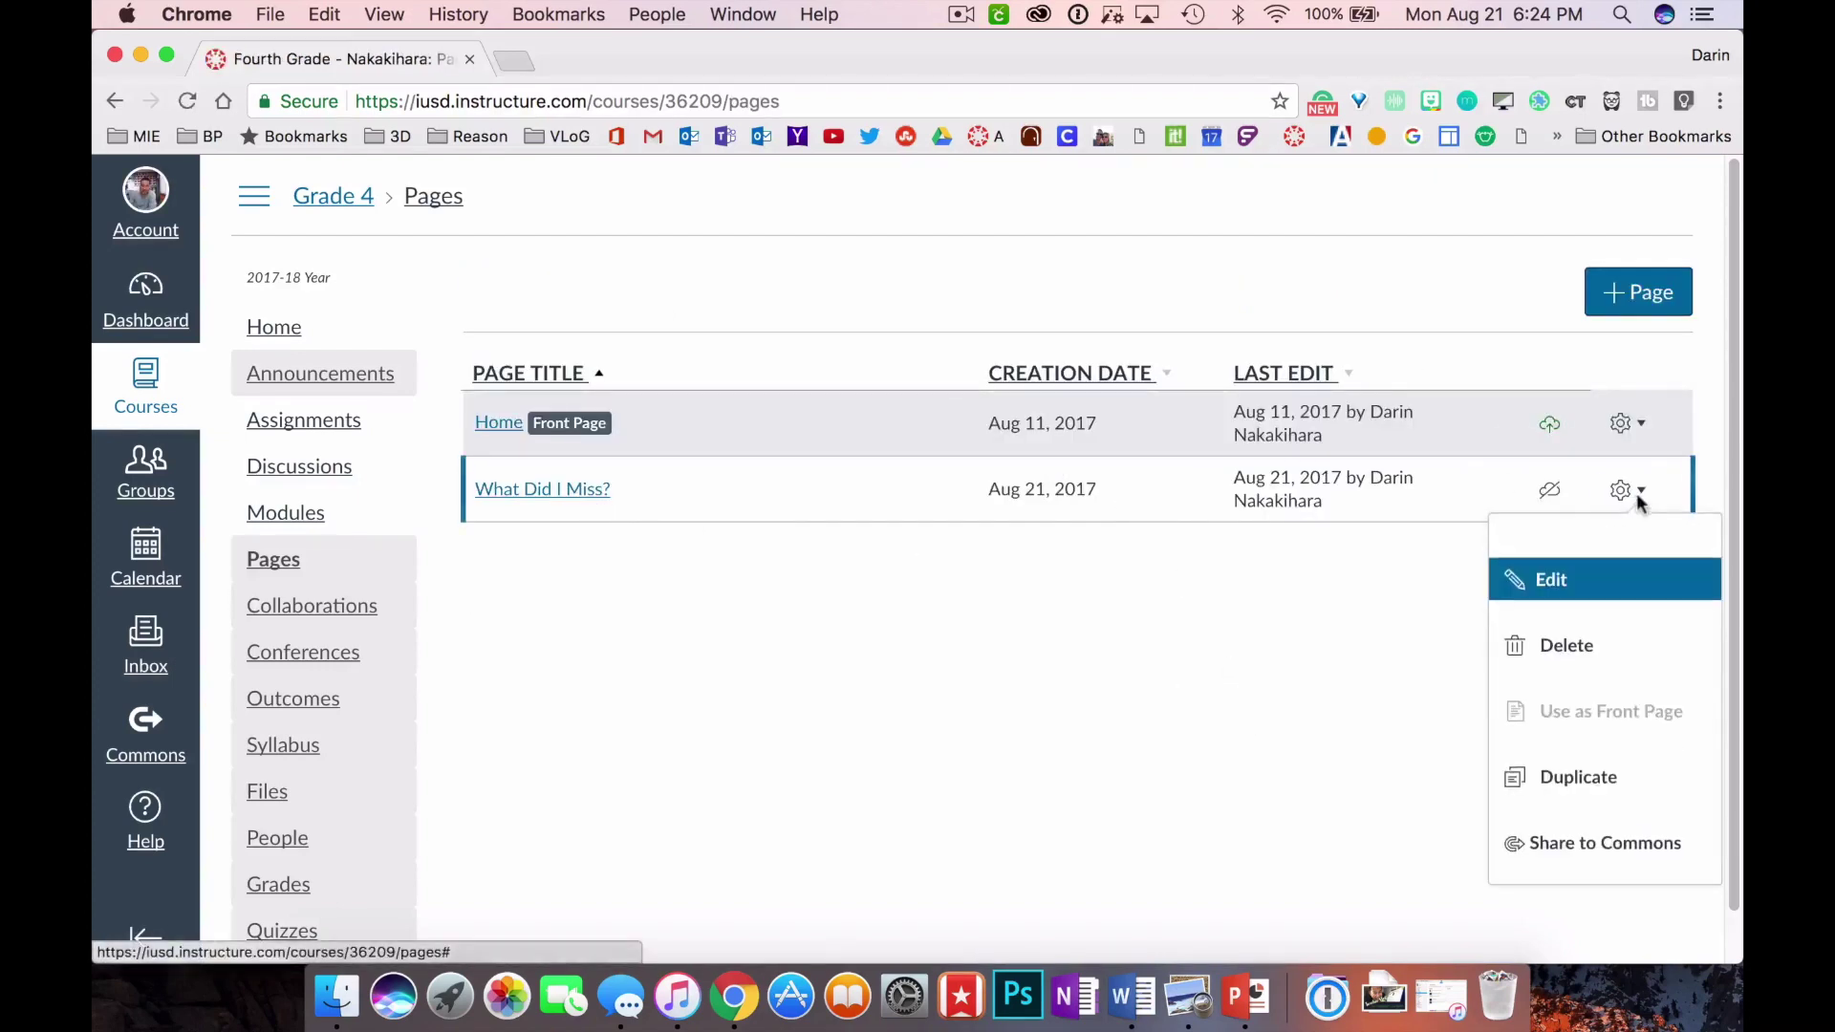
{"action": "left_click", "coordinate": [1224, 655]}
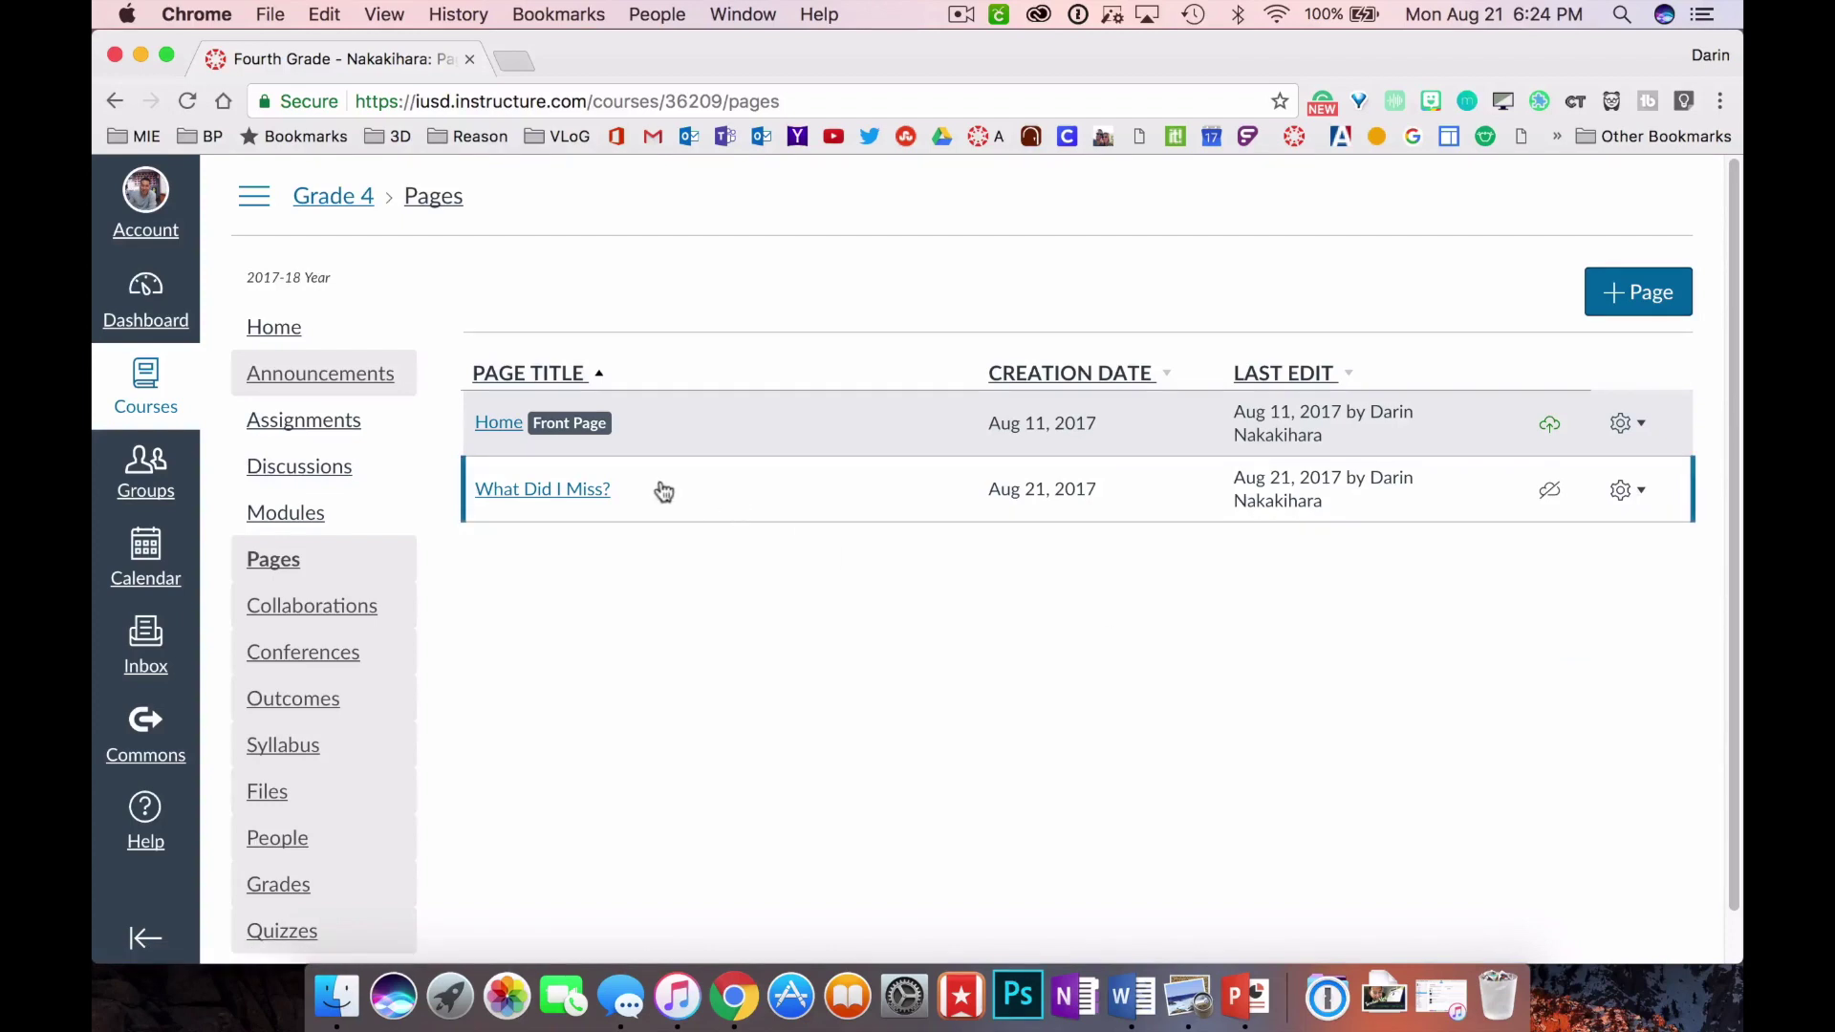
{"action": "left_click", "coordinate": [560, 499]}
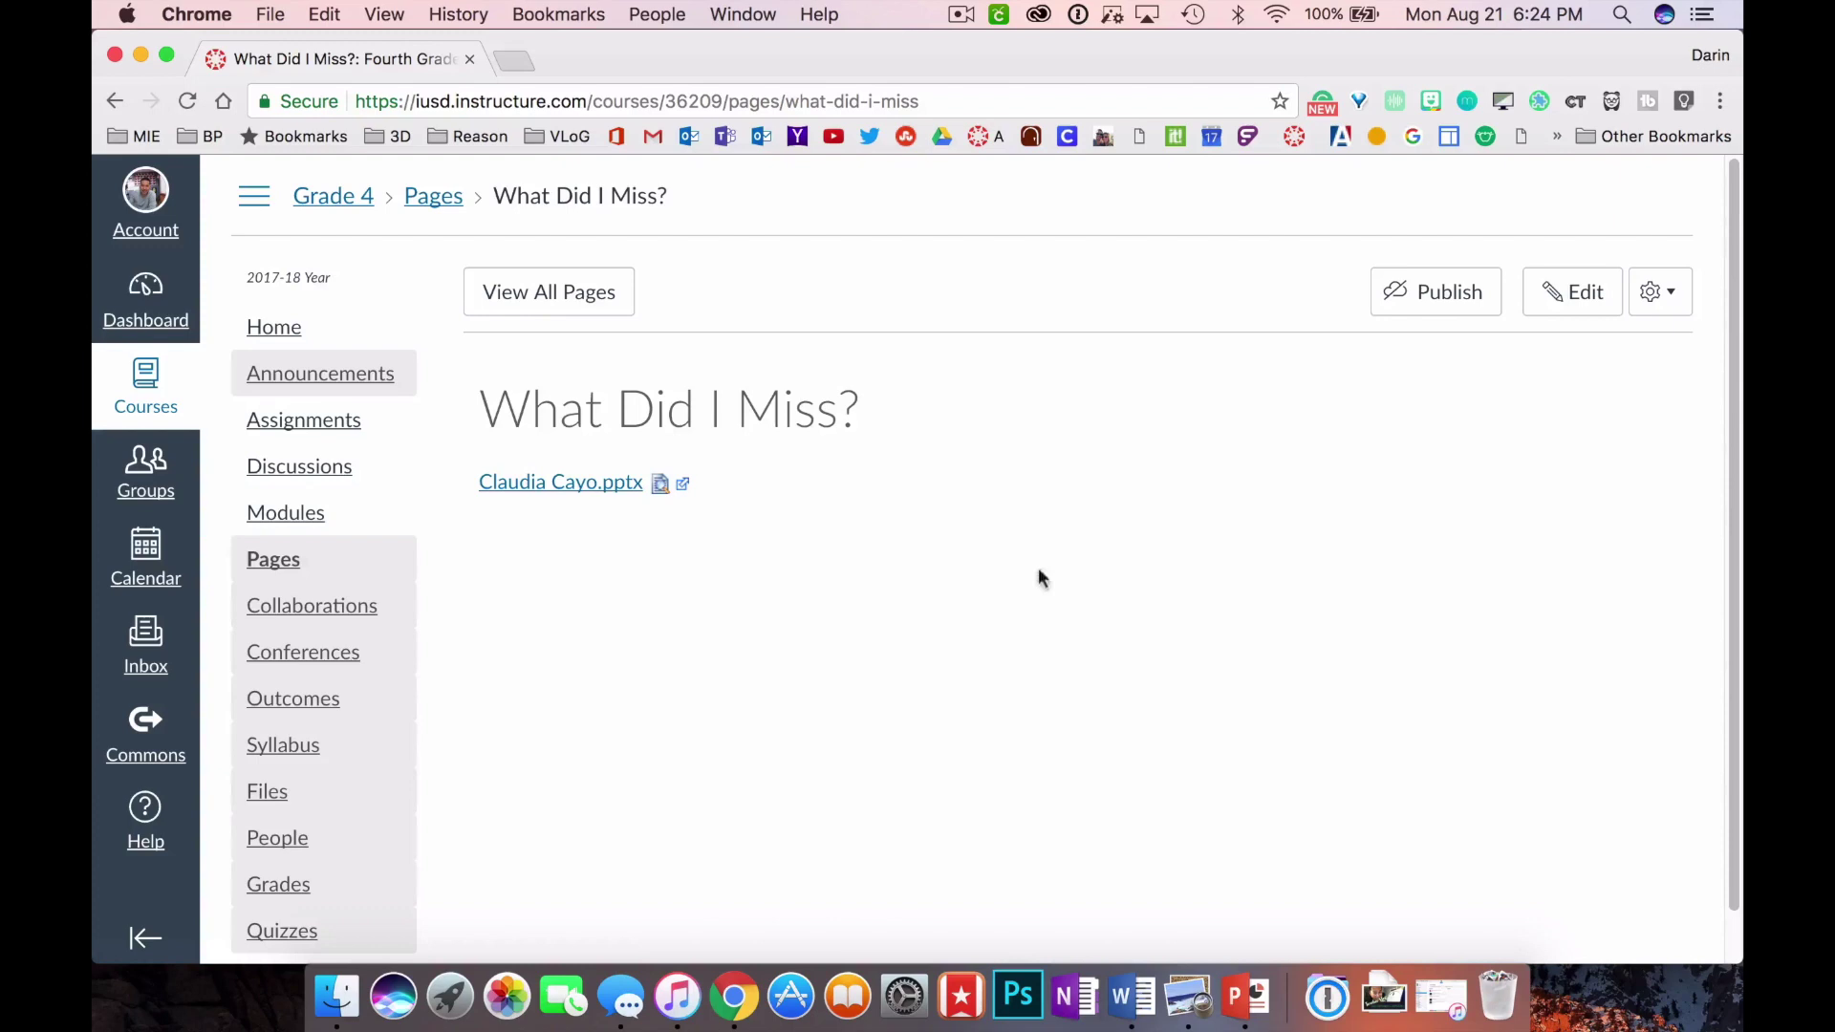
{"action": "left_click", "coordinate": [1572, 292]}
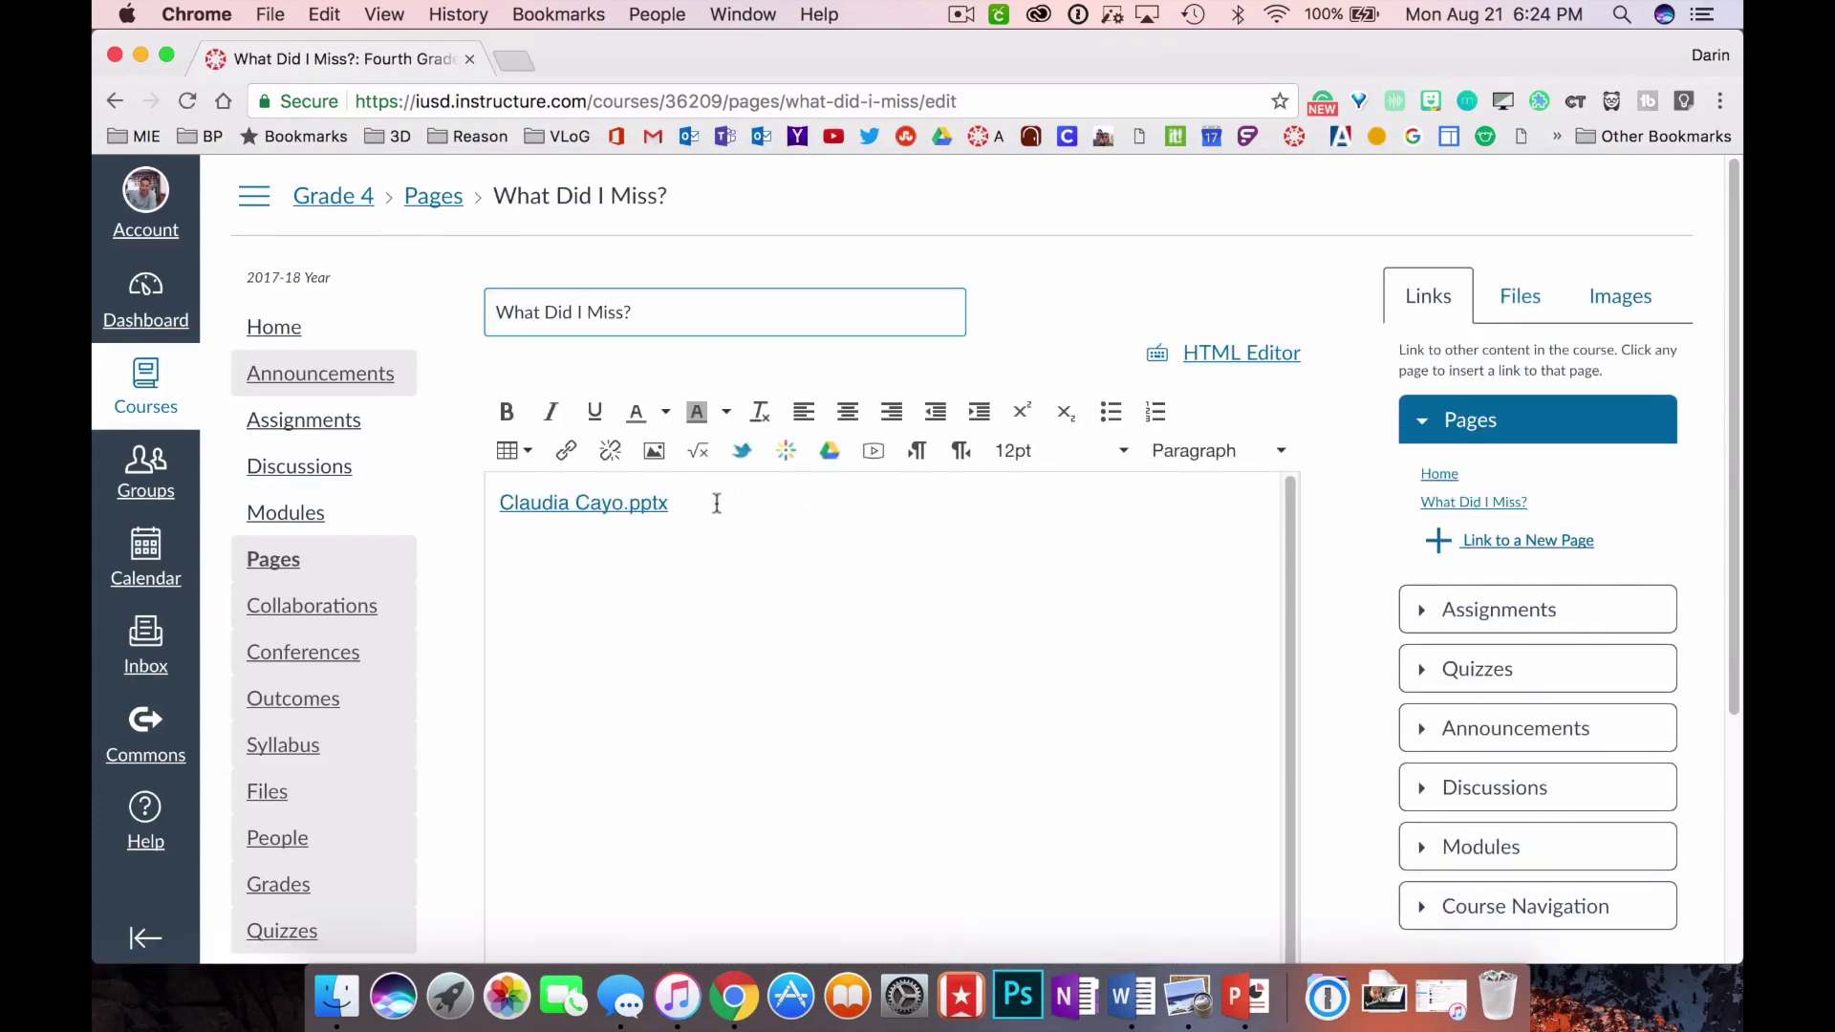
Step: Delete the old .pptx link text from the page body
{"action": "left_click", "coordinate": [700, 499]}
{"action": "key", "text": "BackSpace"}
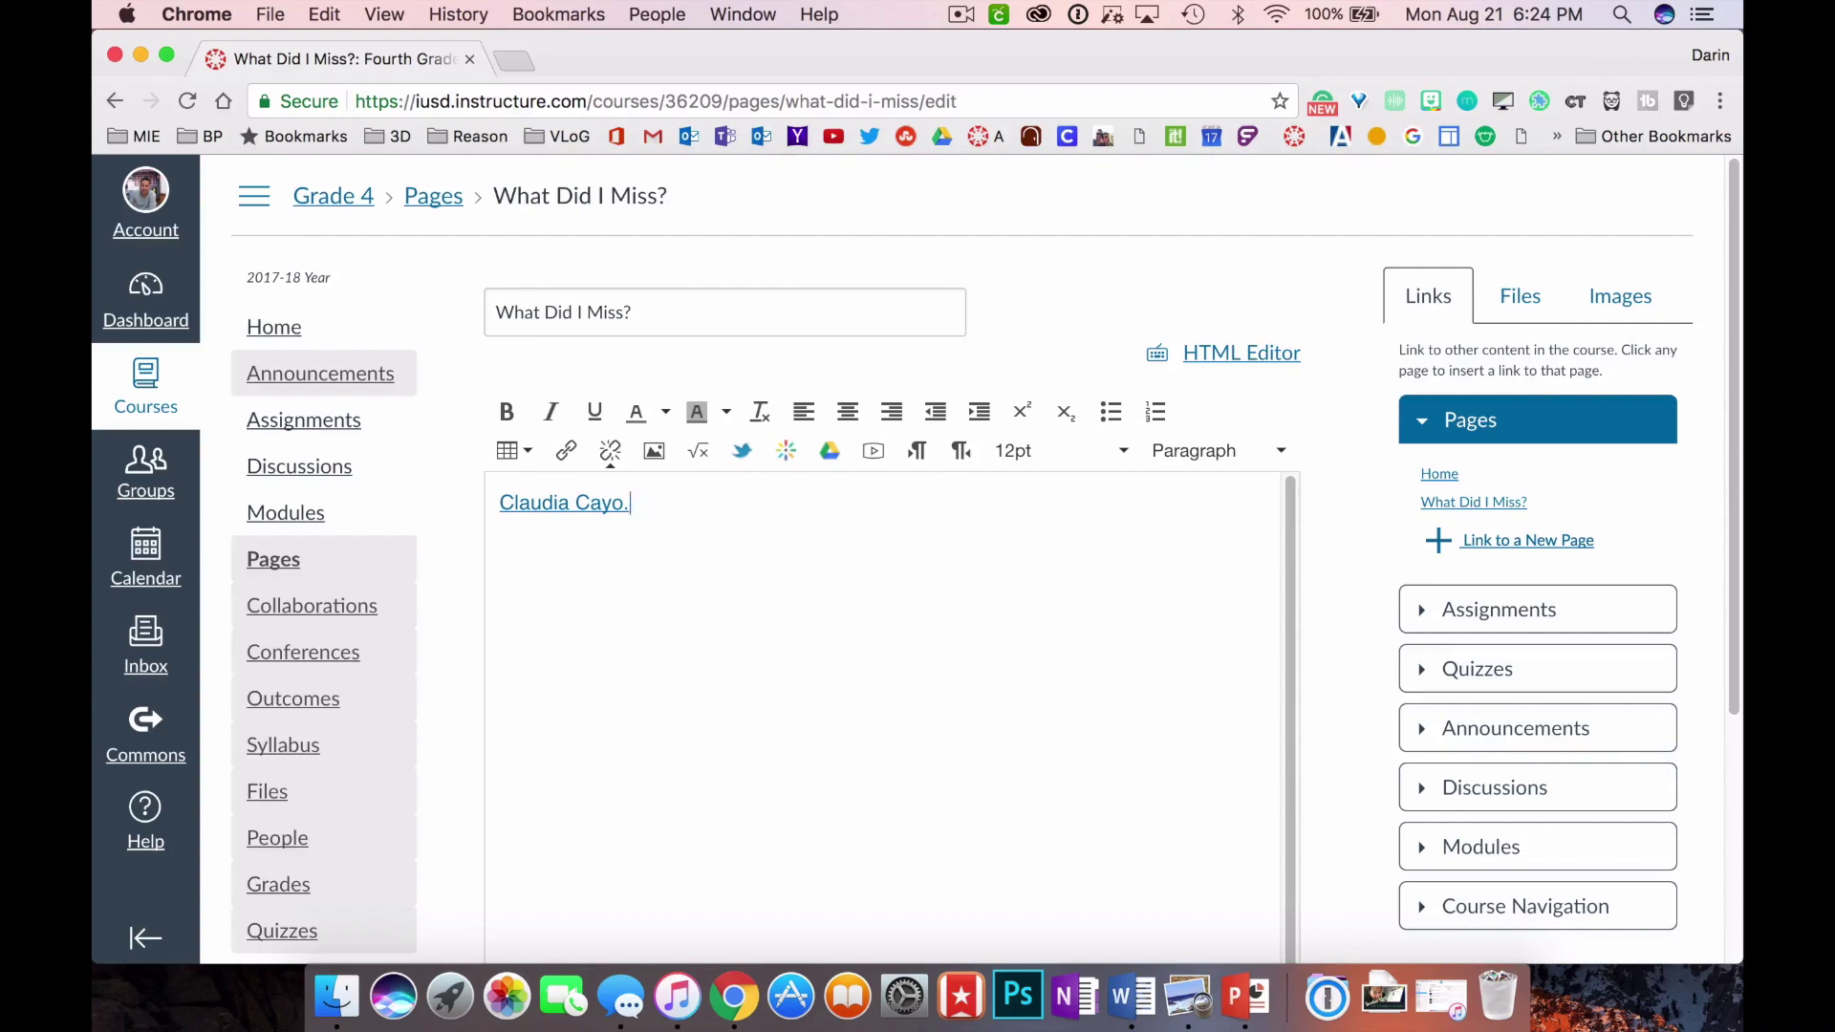
{"action": "key", "text": "BackSpace"}
{"action": "key", "text": "BackSpace"}
{"action": "key", "text": "BackSpace"}
{"action": "key", "text": "BackSpace"}
{"action": "key", "text": "BackSpace"}
{"action": "key", "text": "BackSpace"}
{"action": "key", "text": "BackSpace"}
{"action": "key", "text": "BackSpace"}
{"action": "key", "text": "BackSpace"}
{"action": "key", "text": "BackSpace"}
{"action": "key", "text": "BackSpace"}
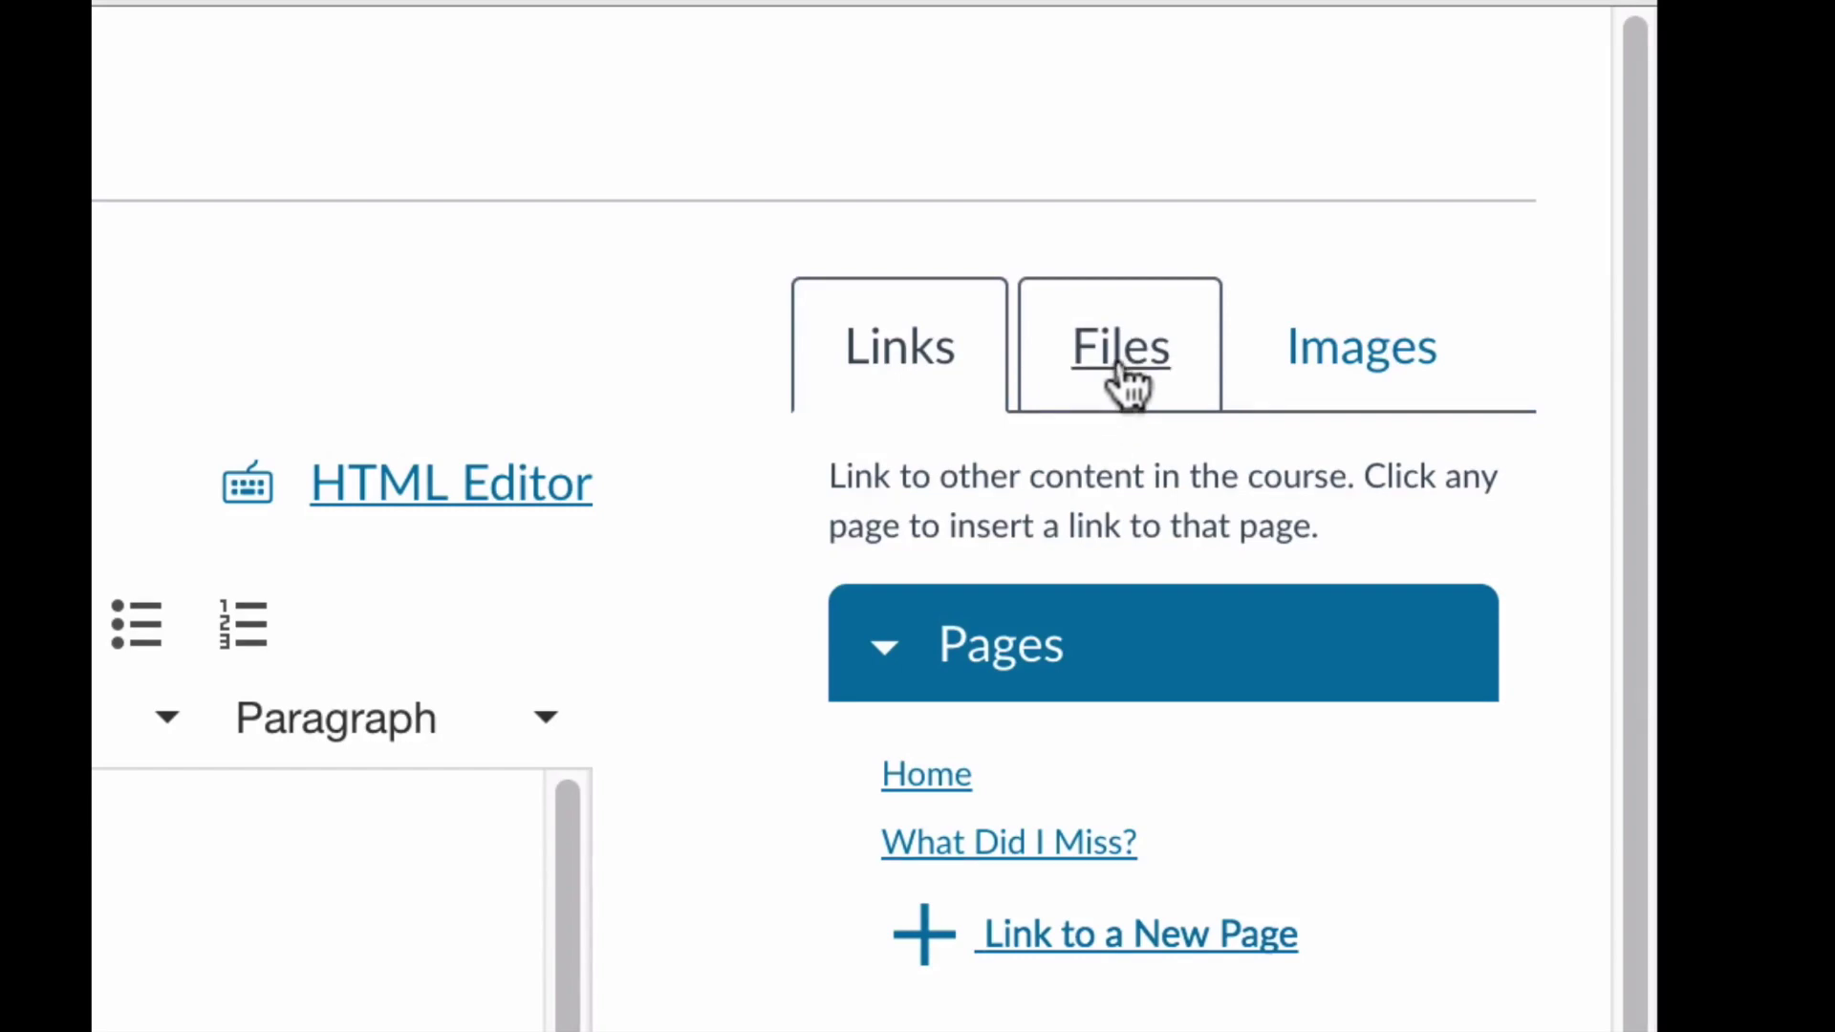
Step: Upload the student's .pptx to course files, insert its link, and save the page
{"action": "left_click", "coordinate": [1127, 387]}
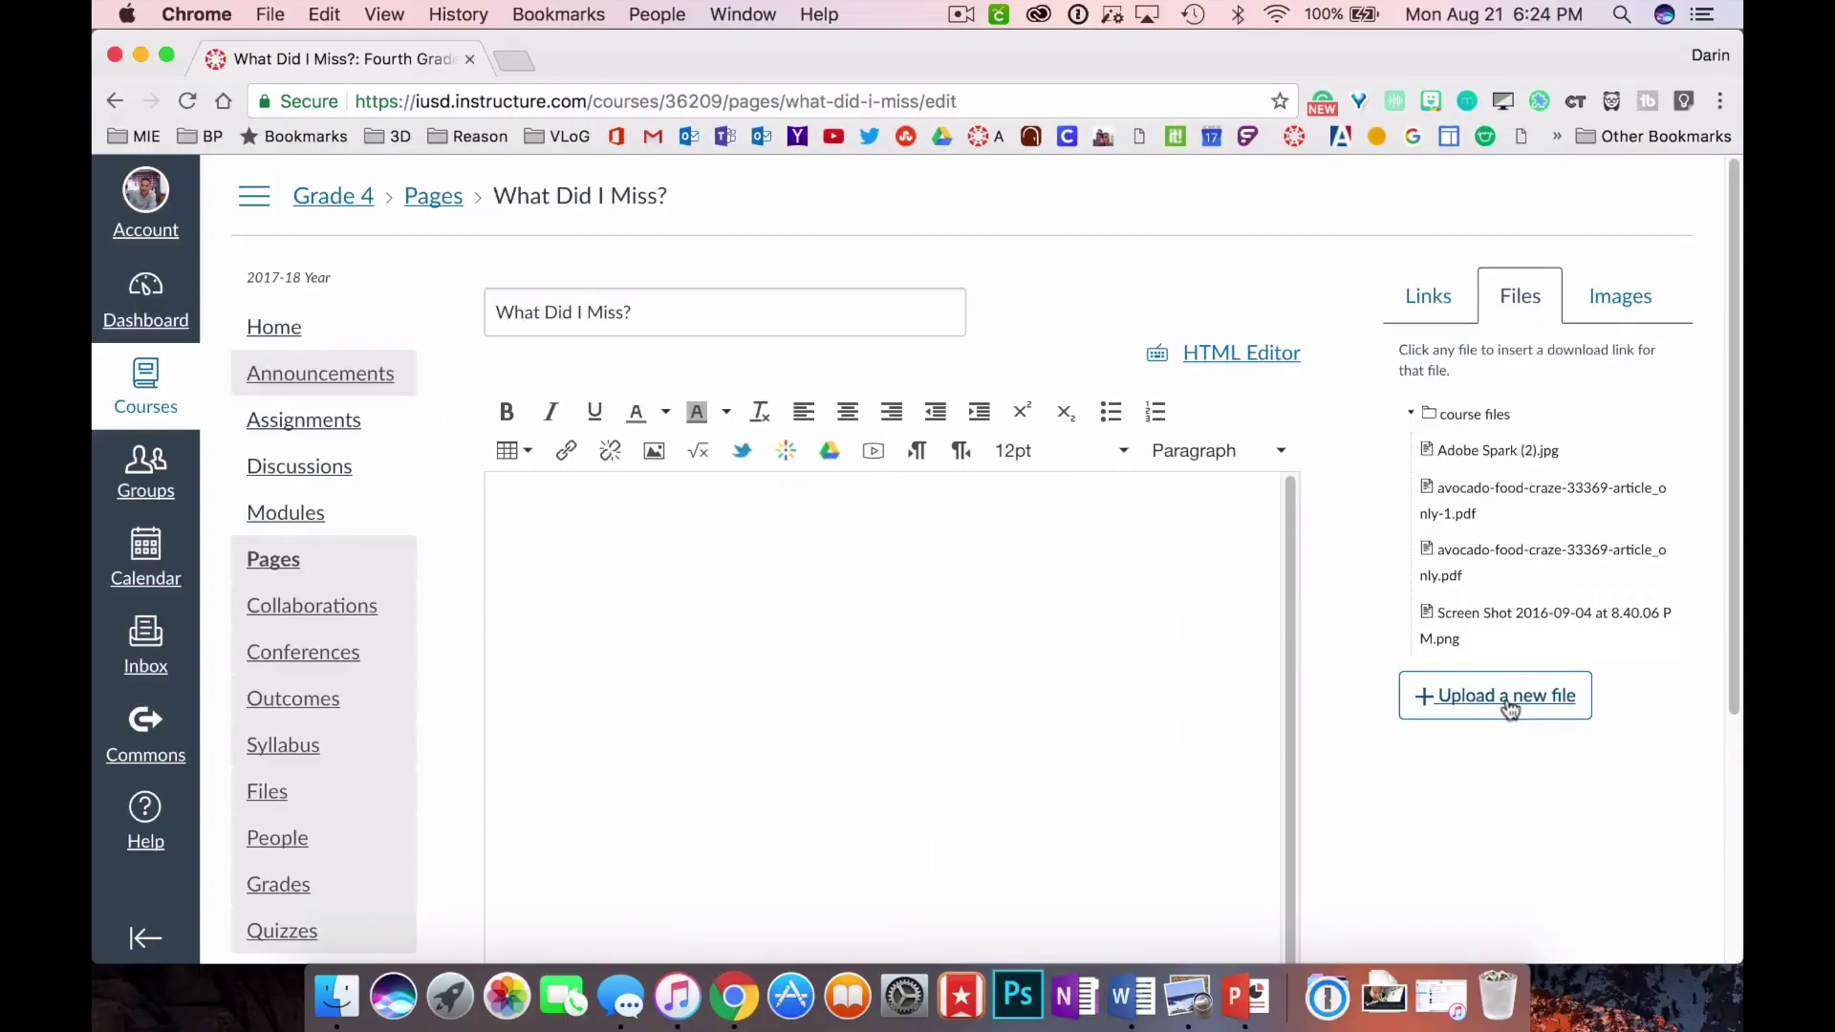
{"action": "left_click", "coordinate": [1505, 702]}
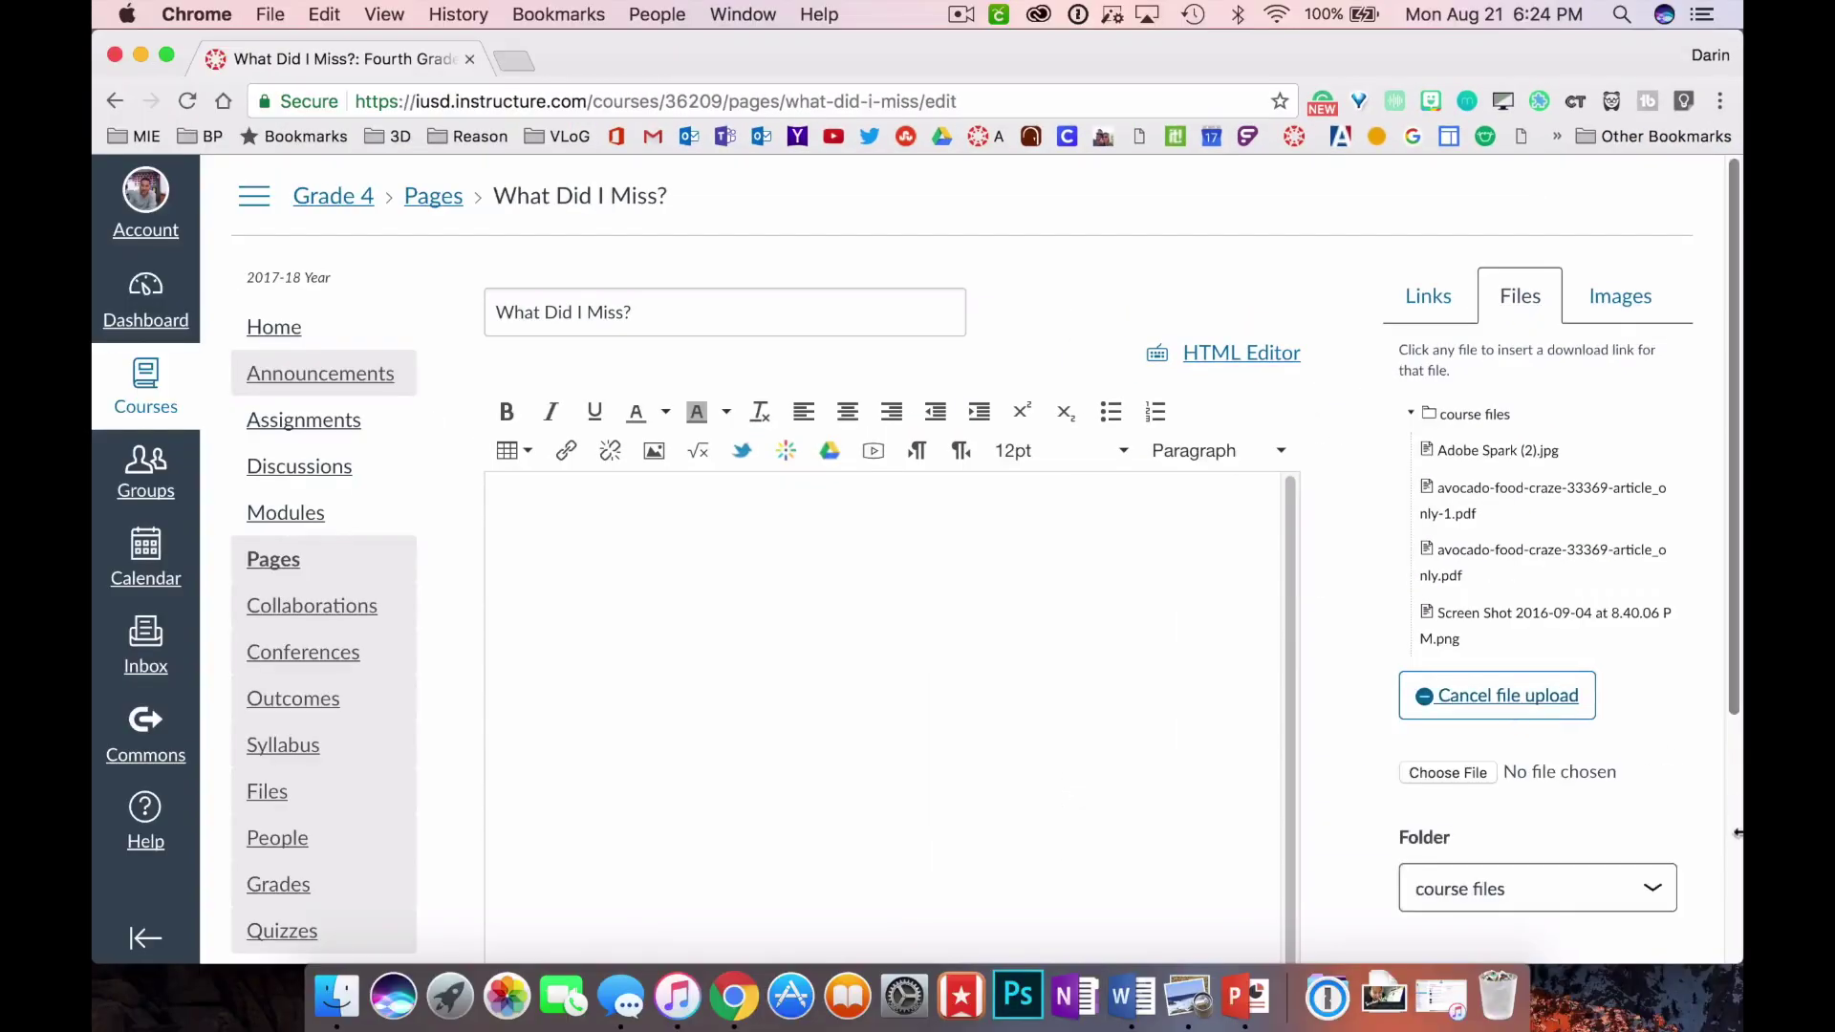
{"action": "scroll", "coordinate": [1659, 717], "scroll_direction": "down", "scroll_amount": 3}
{"action": "left_click", "coordinate": [1446, 603]}
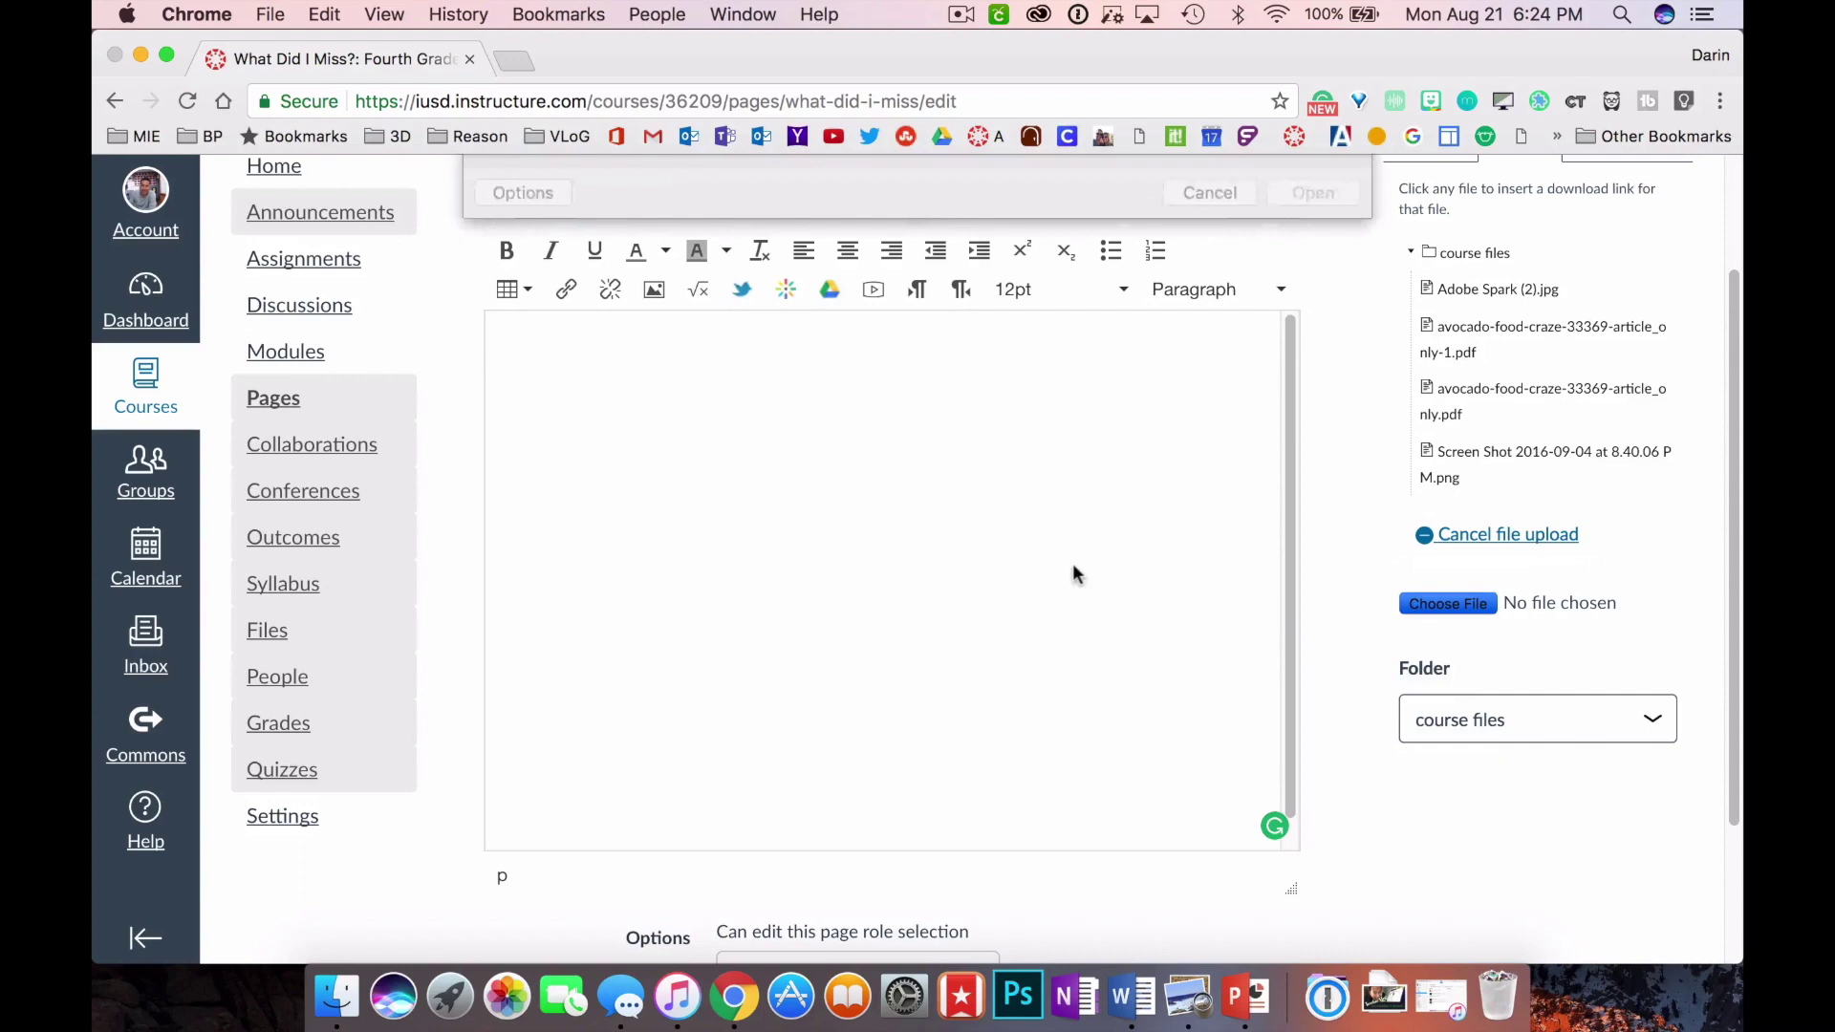
{"action": "double_click", "coordinate": [757, 250]}
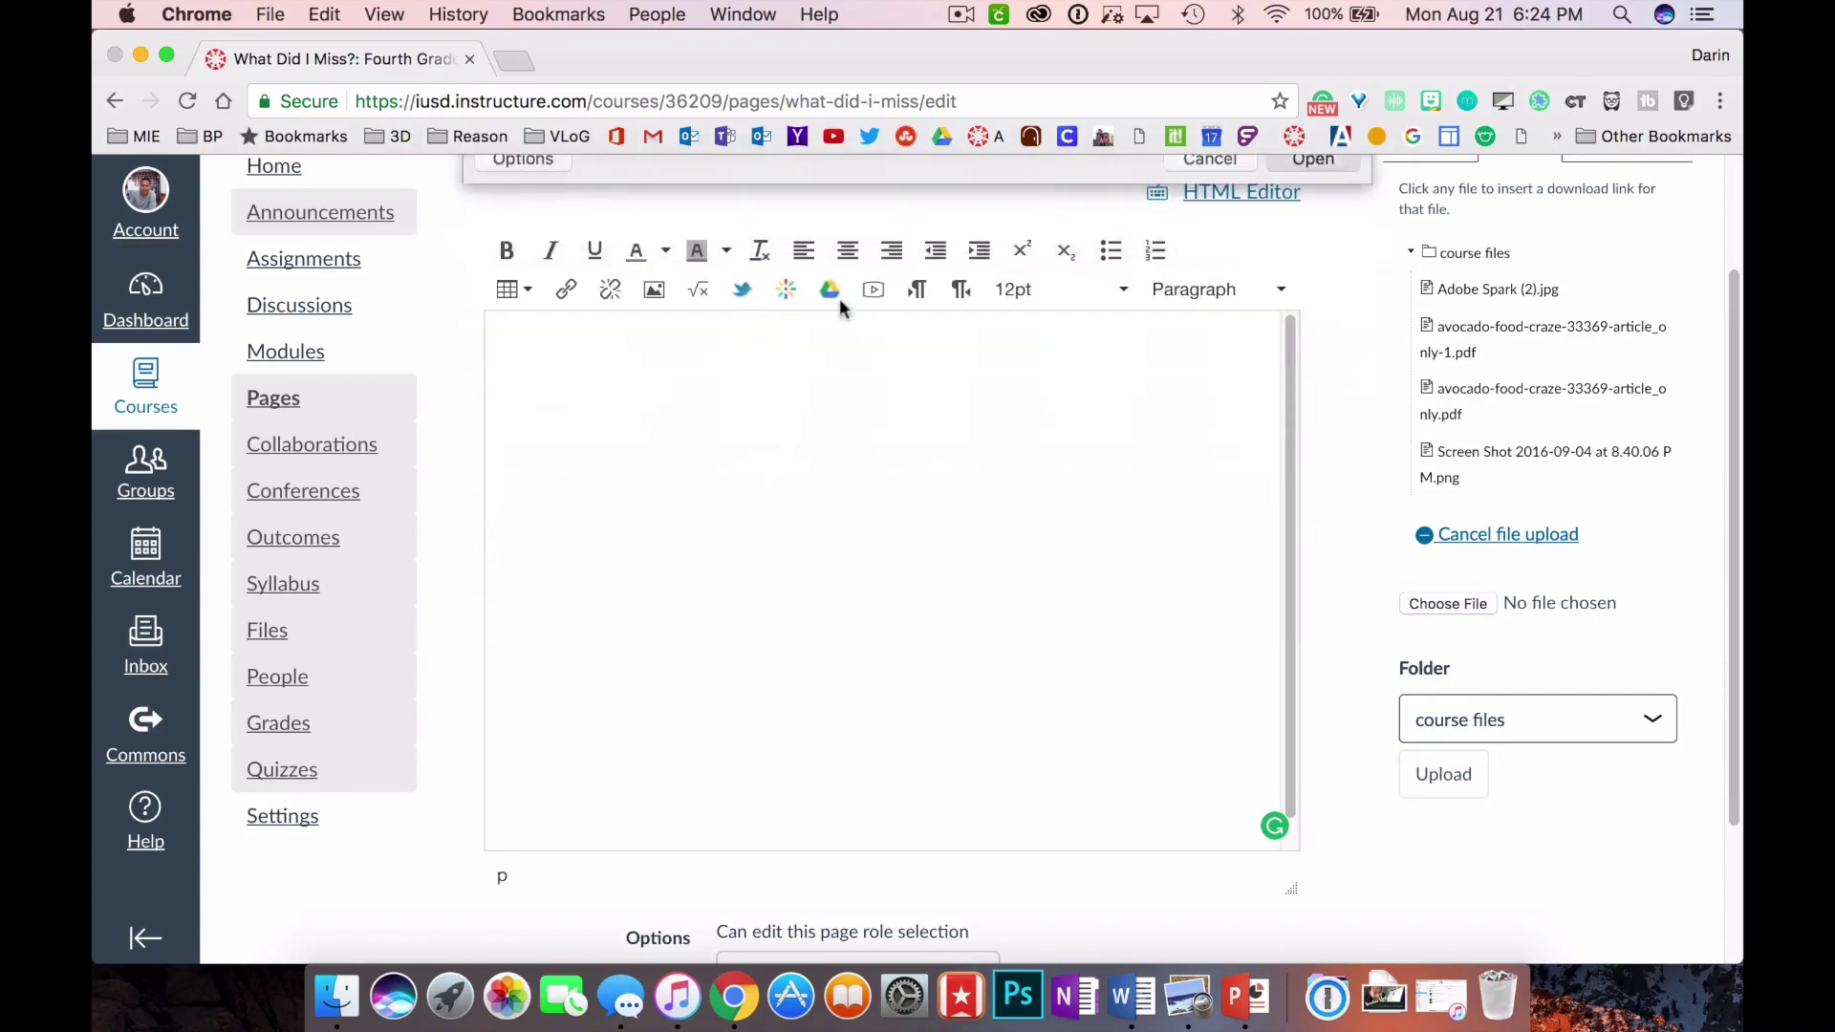
{"action": "left_click", "coordinate": [1467, 796]}
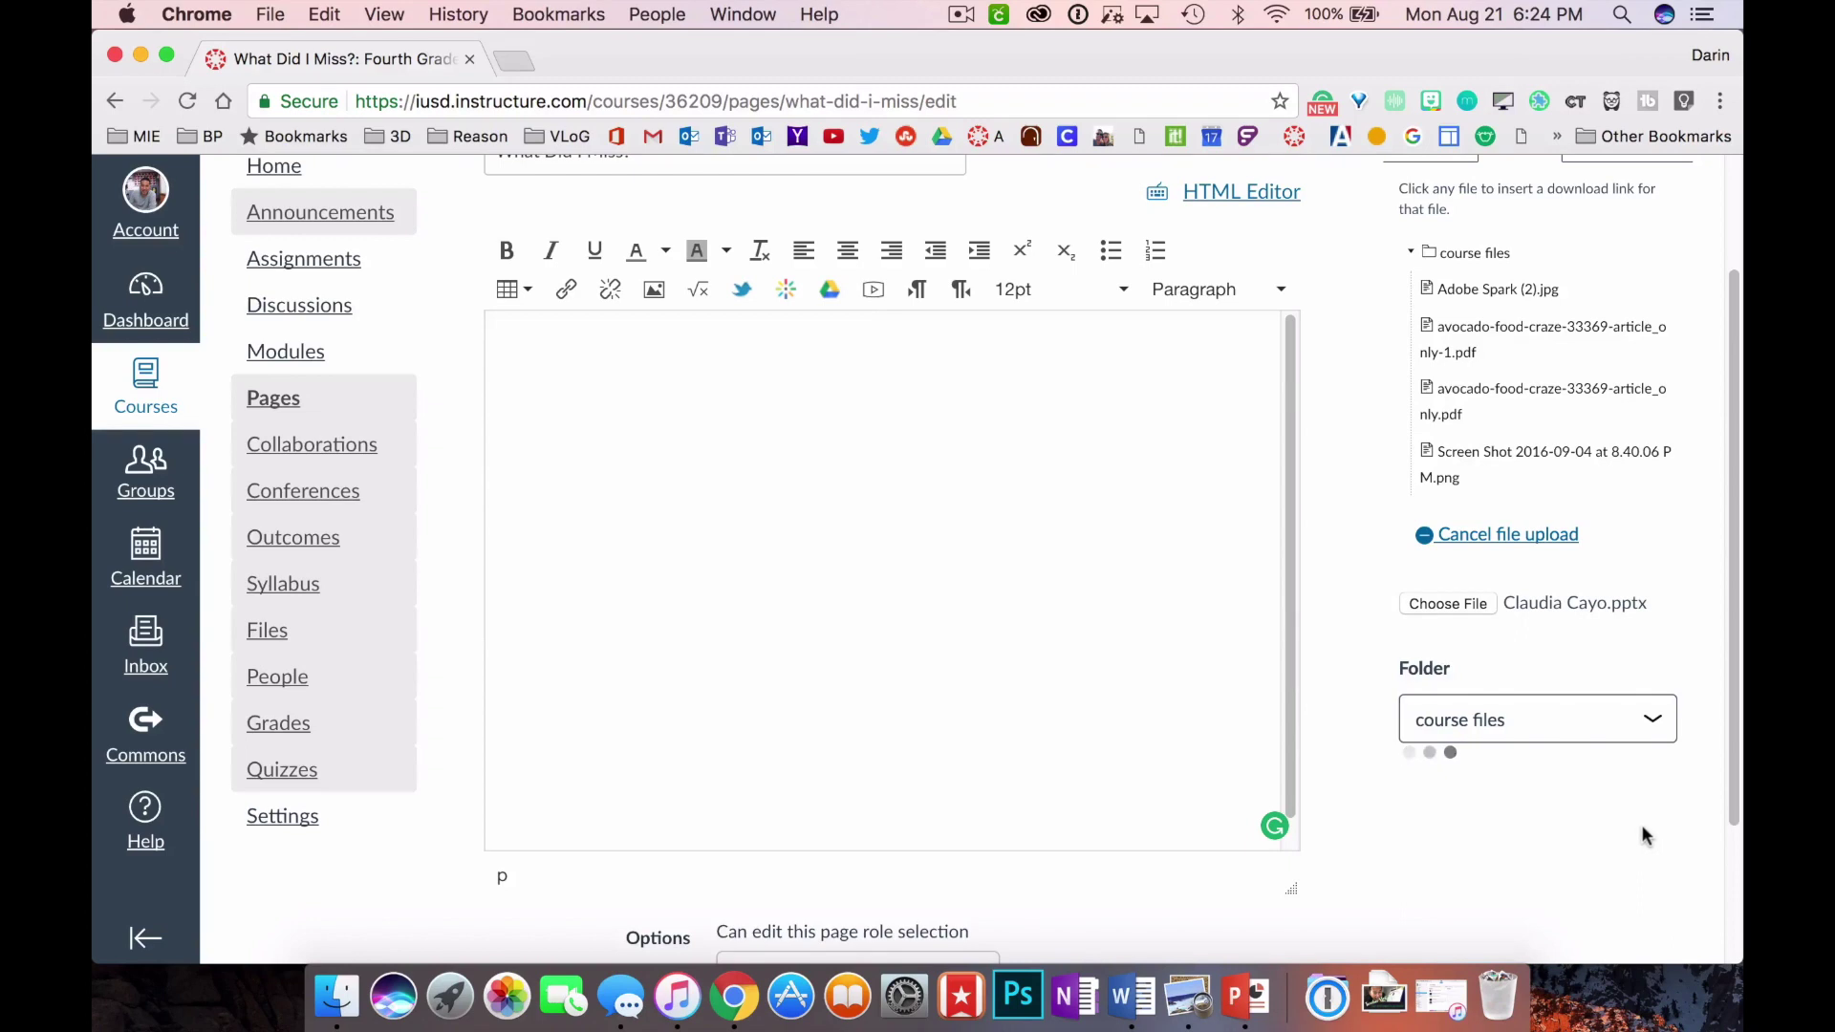
{"action": "scroll", "coordinate": [1141, 560], "scroll_direction": "up", "scroll_amount": 4}
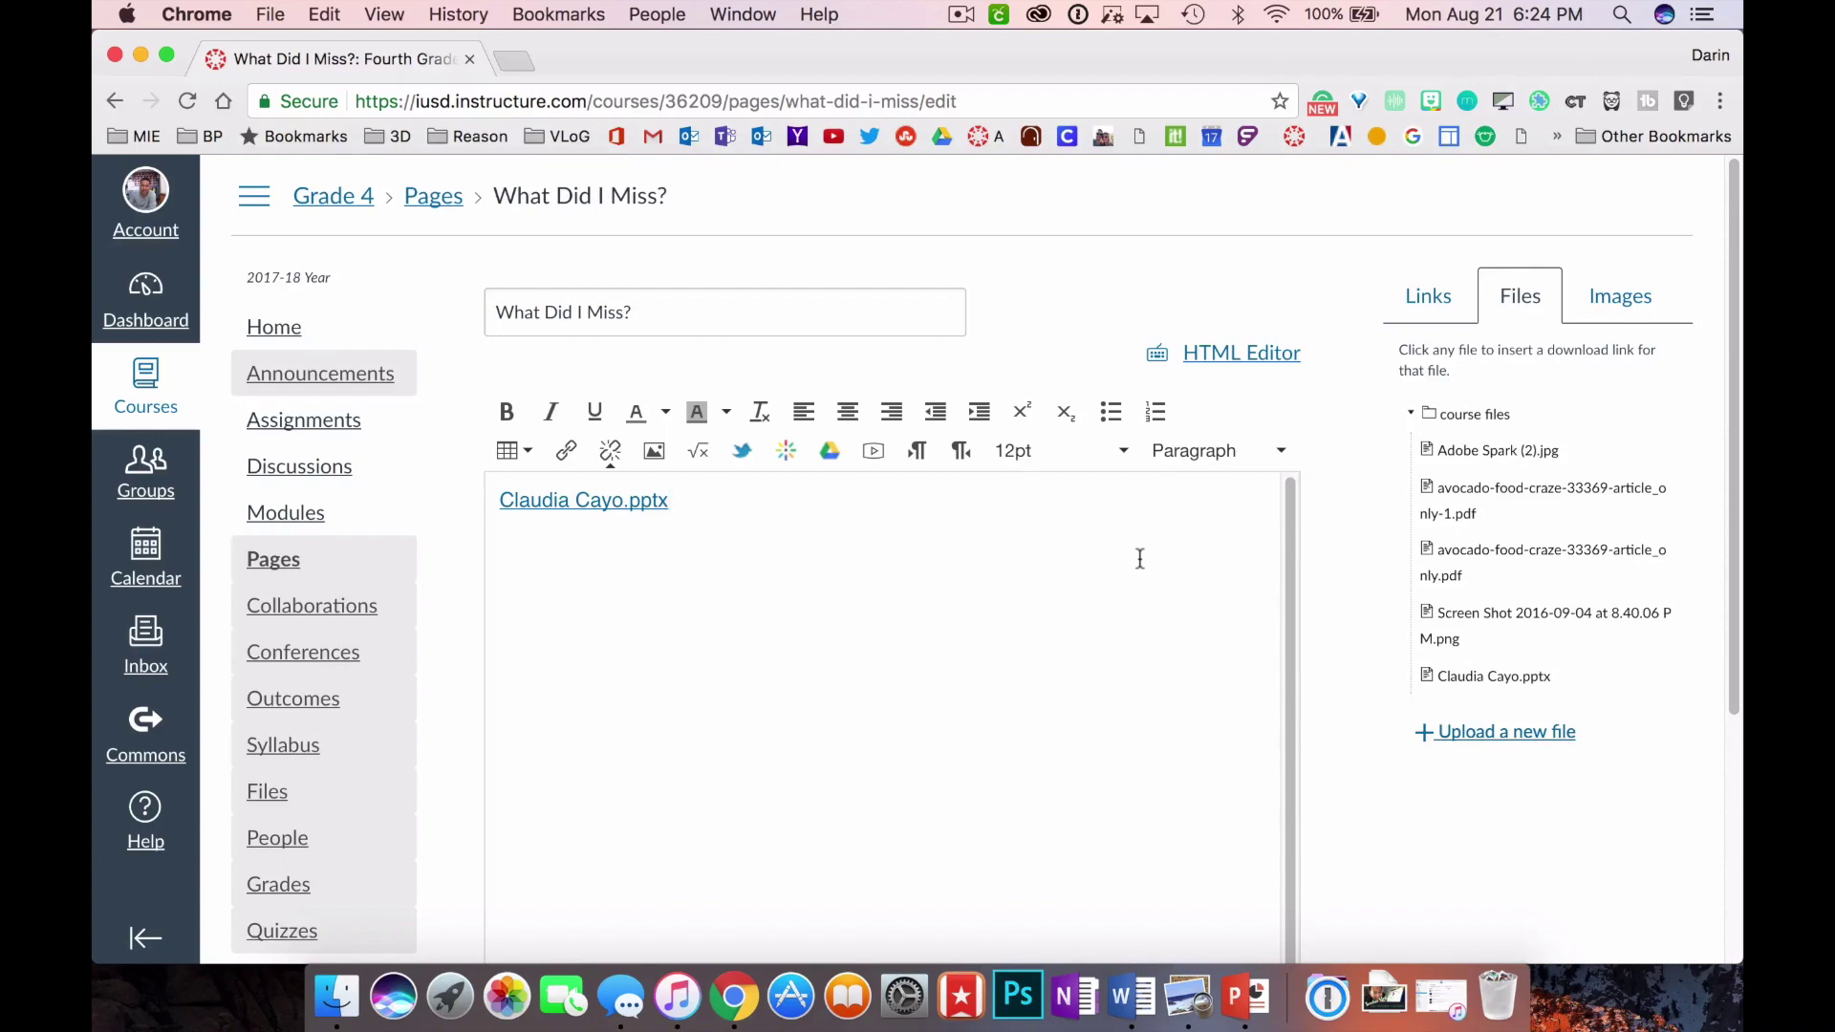
{"action": "scroll", "coordinate": [1351, 679], "scroll_direction": "down", "scroll_amount": 5}
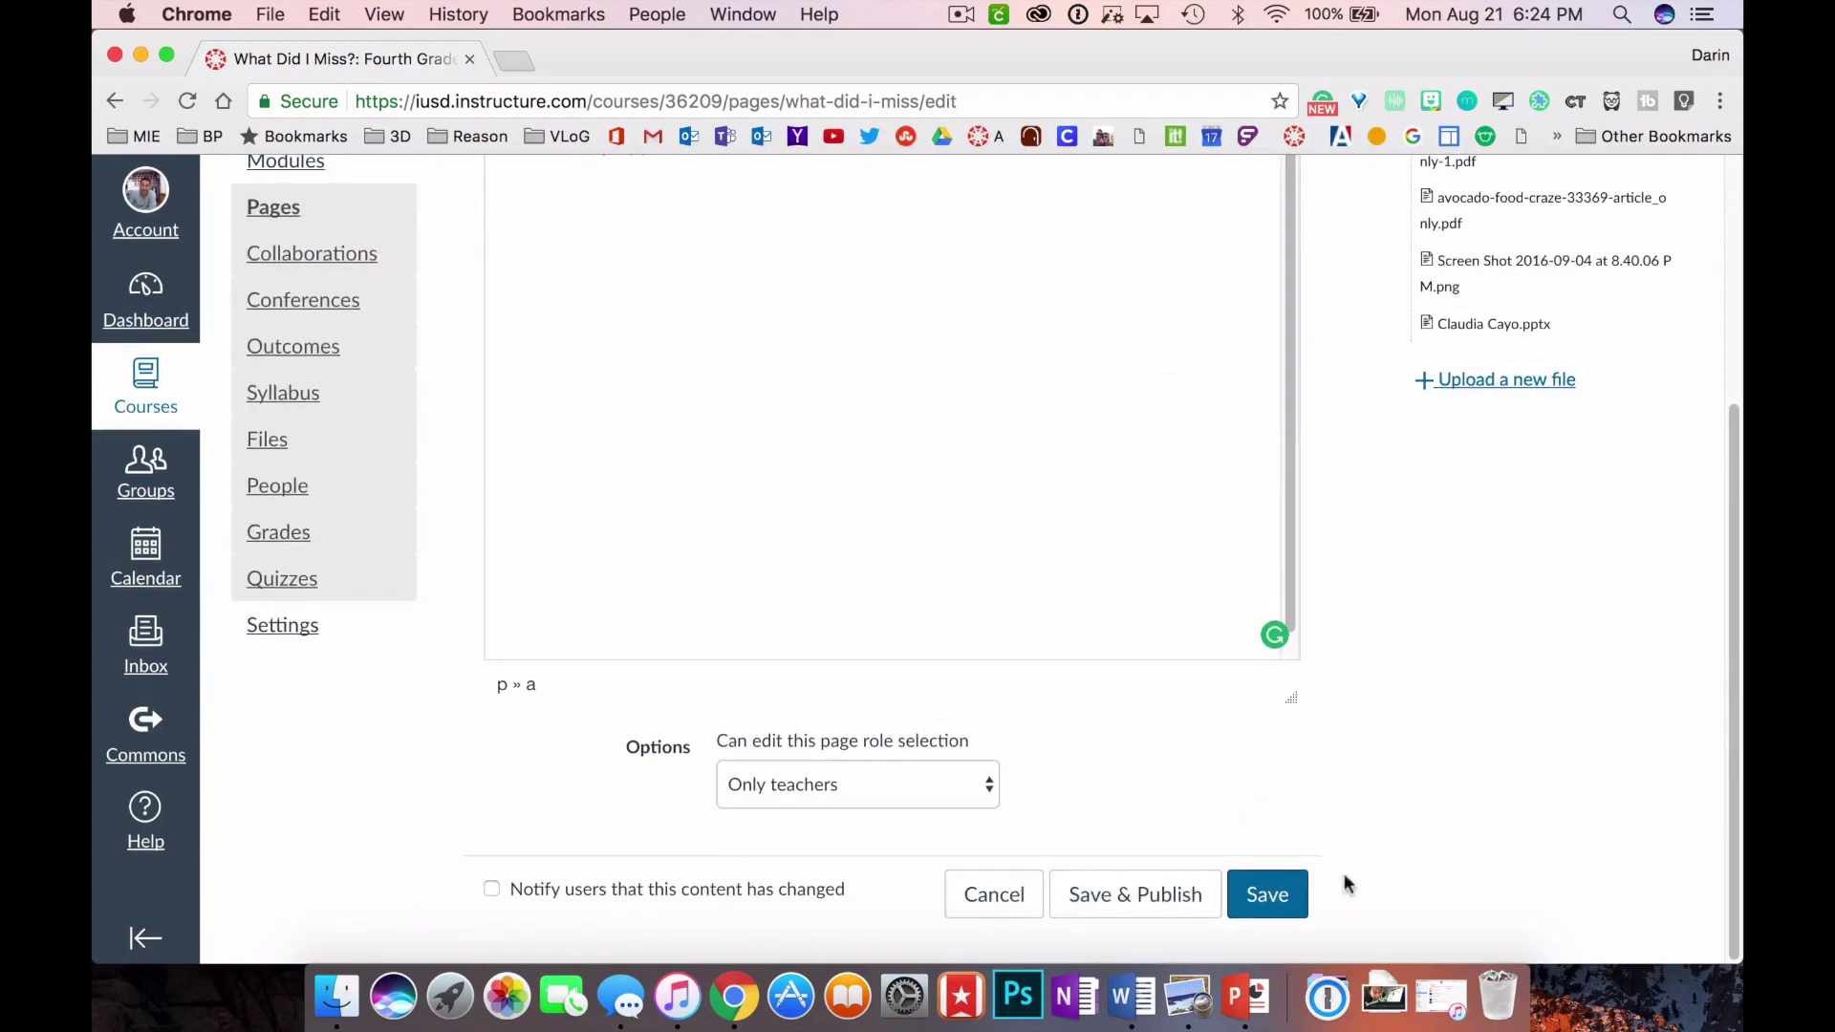
{"action": "left_click", "coordinate": [1267, 898]}
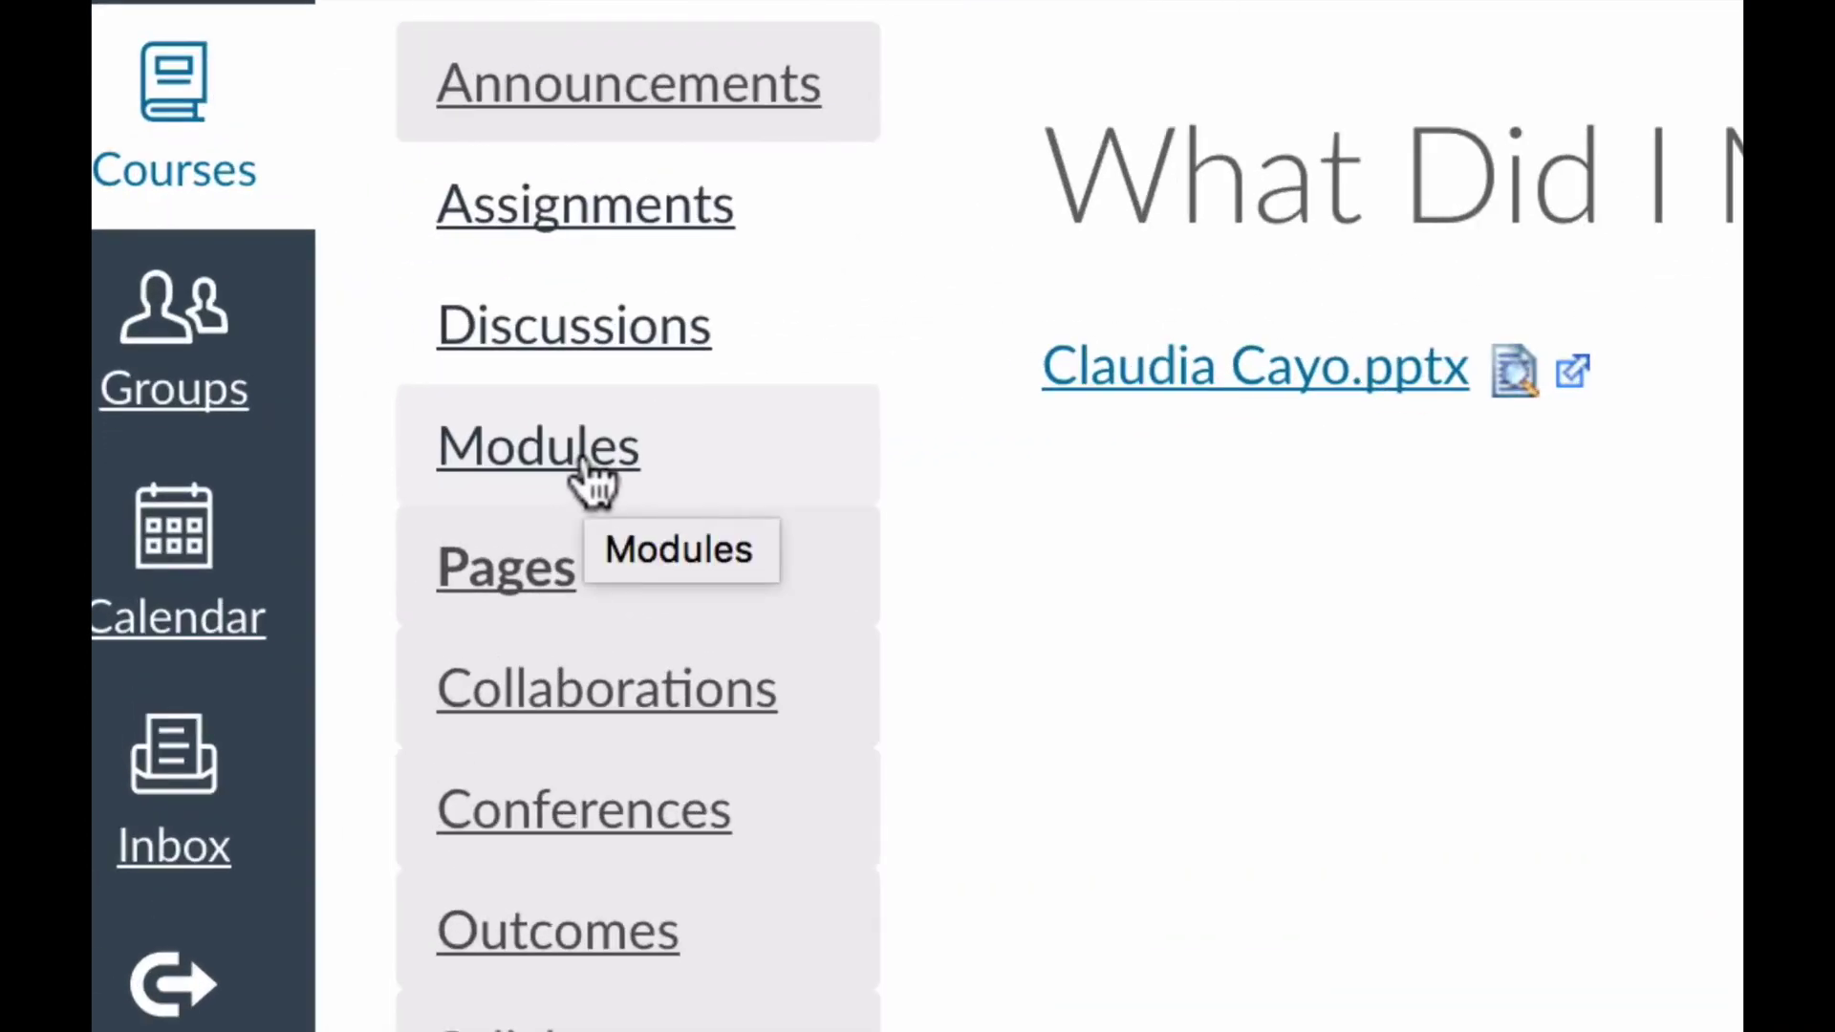
Step: Create a new '…'s Missed Work' module named for the student on the Modules page
{"action": "left_click", "coordinate": [592, 478]}
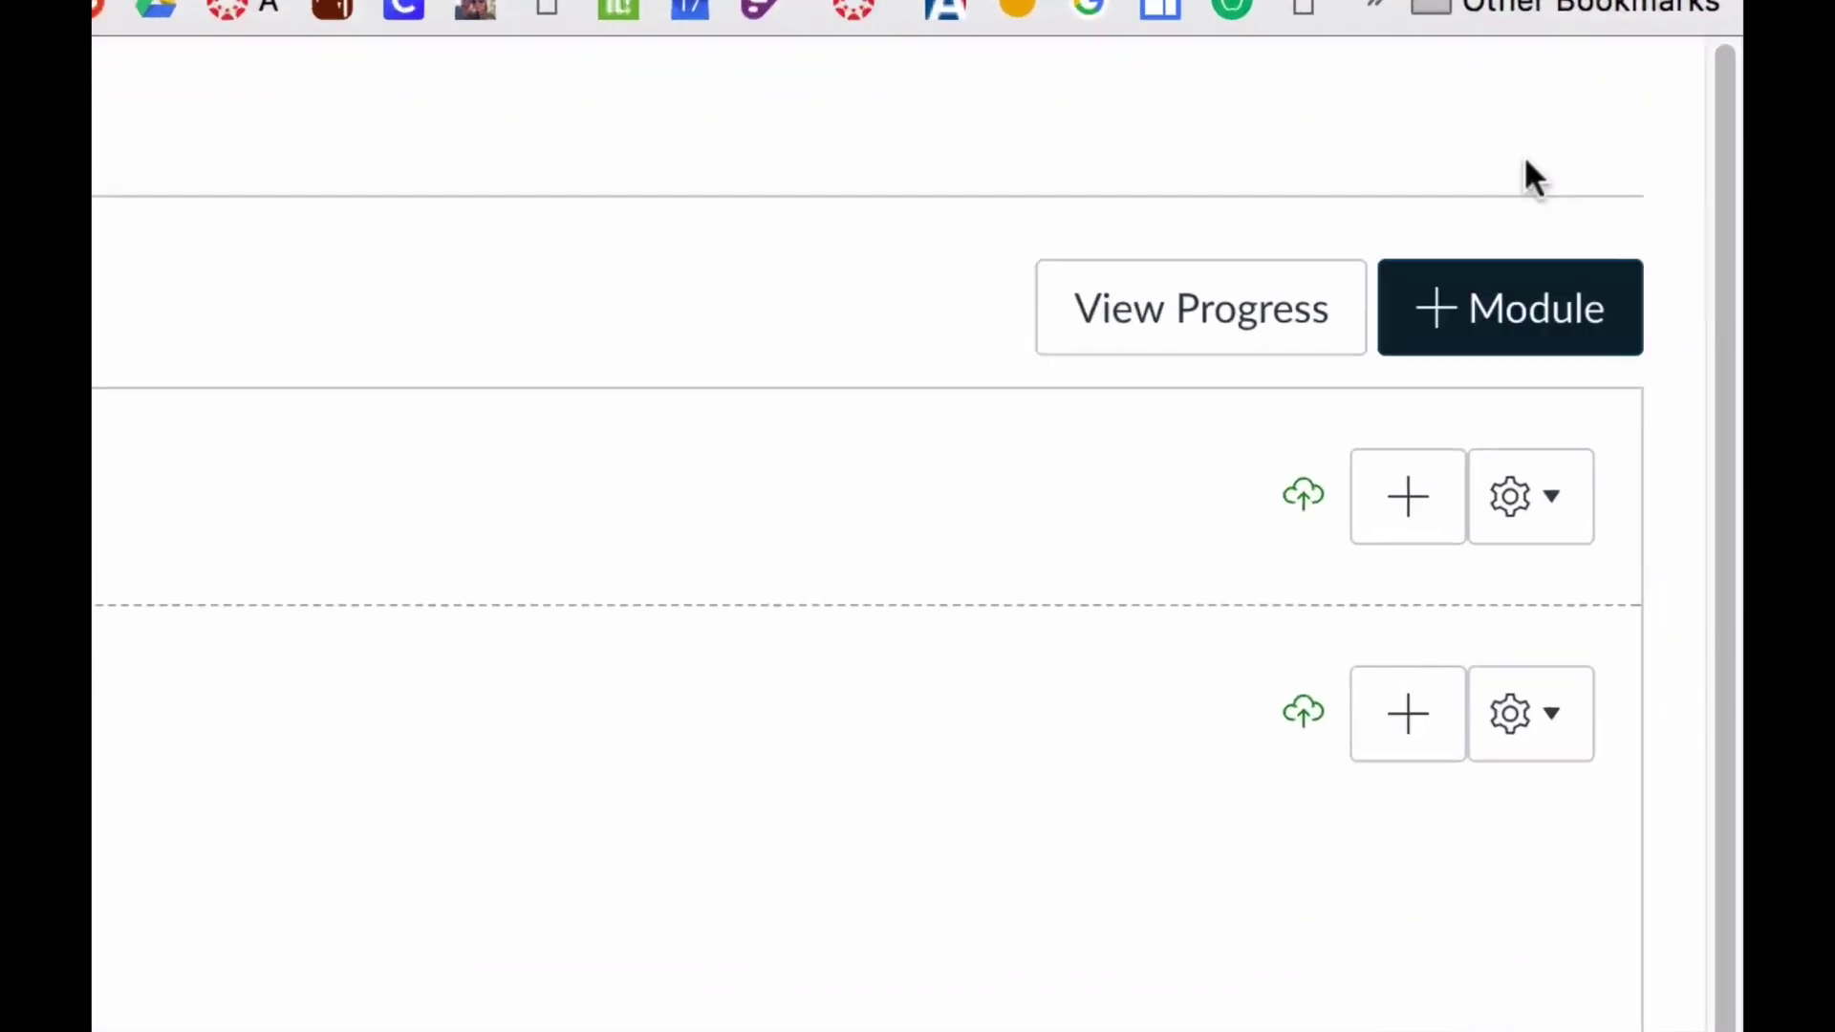
{"action": "left_click", "coordinate": [1510, 323]}
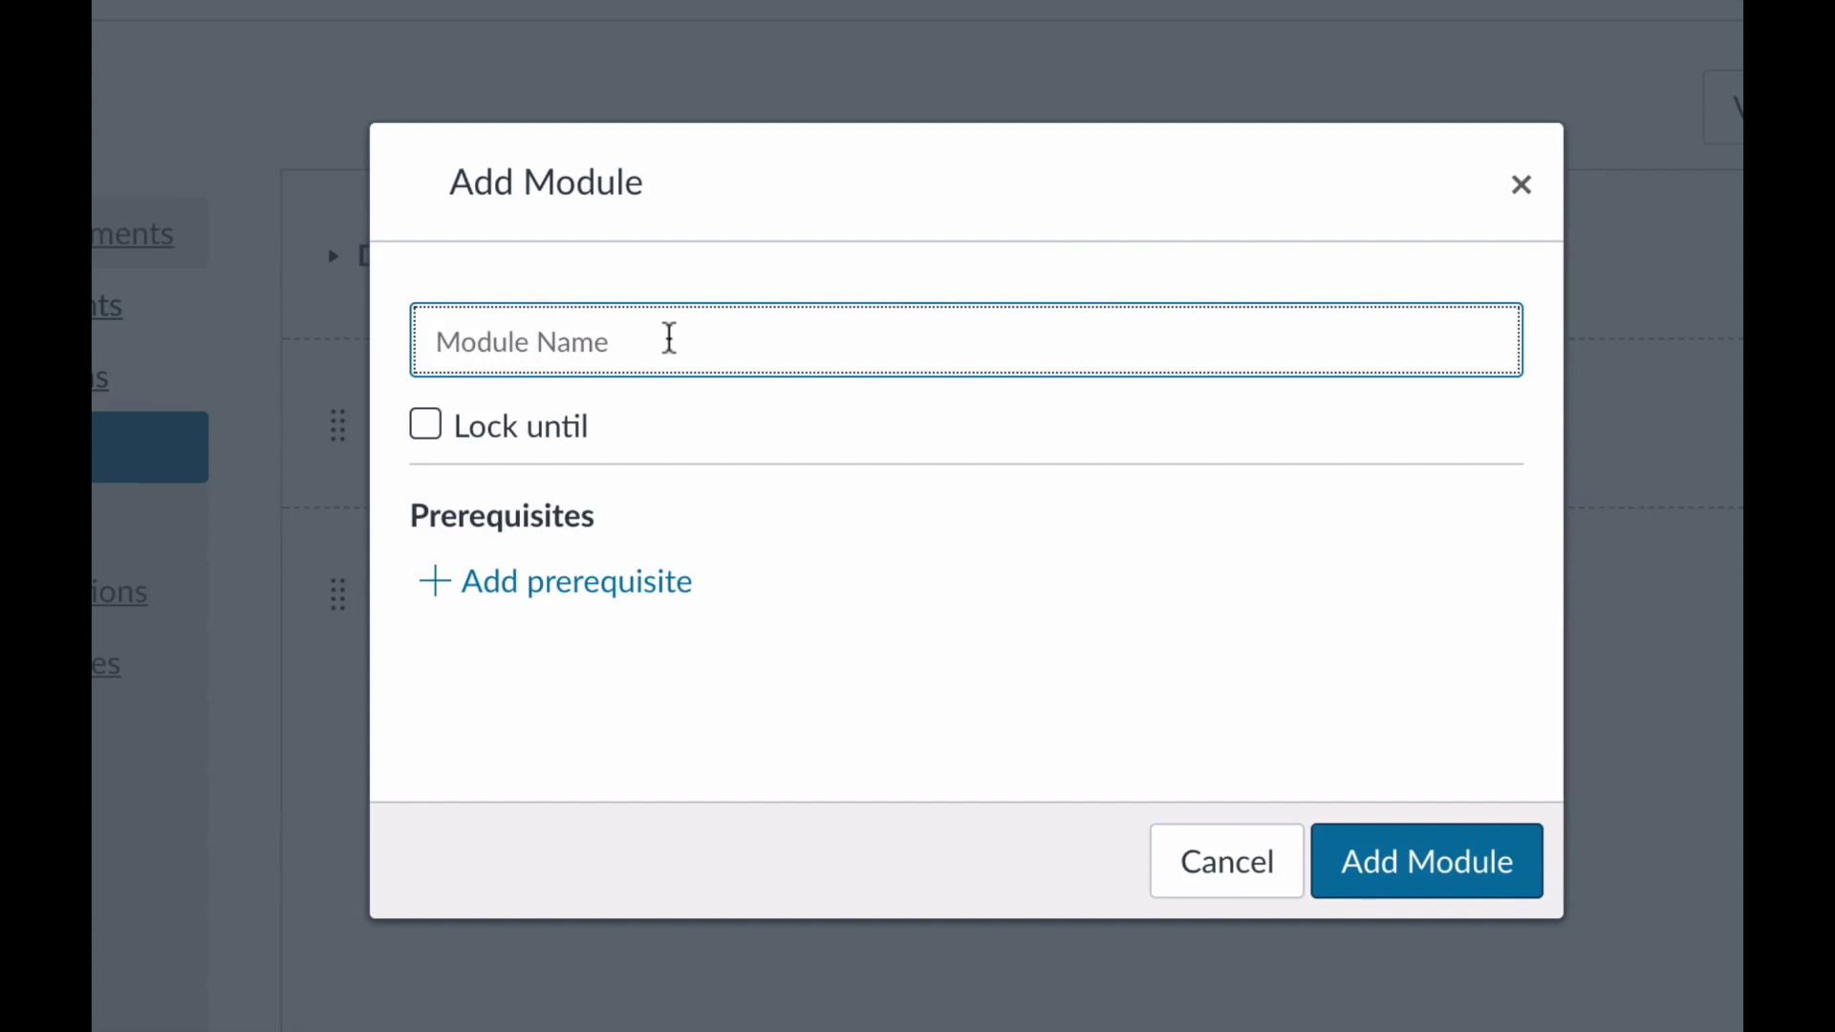
{"action": "type", "text": "C"}
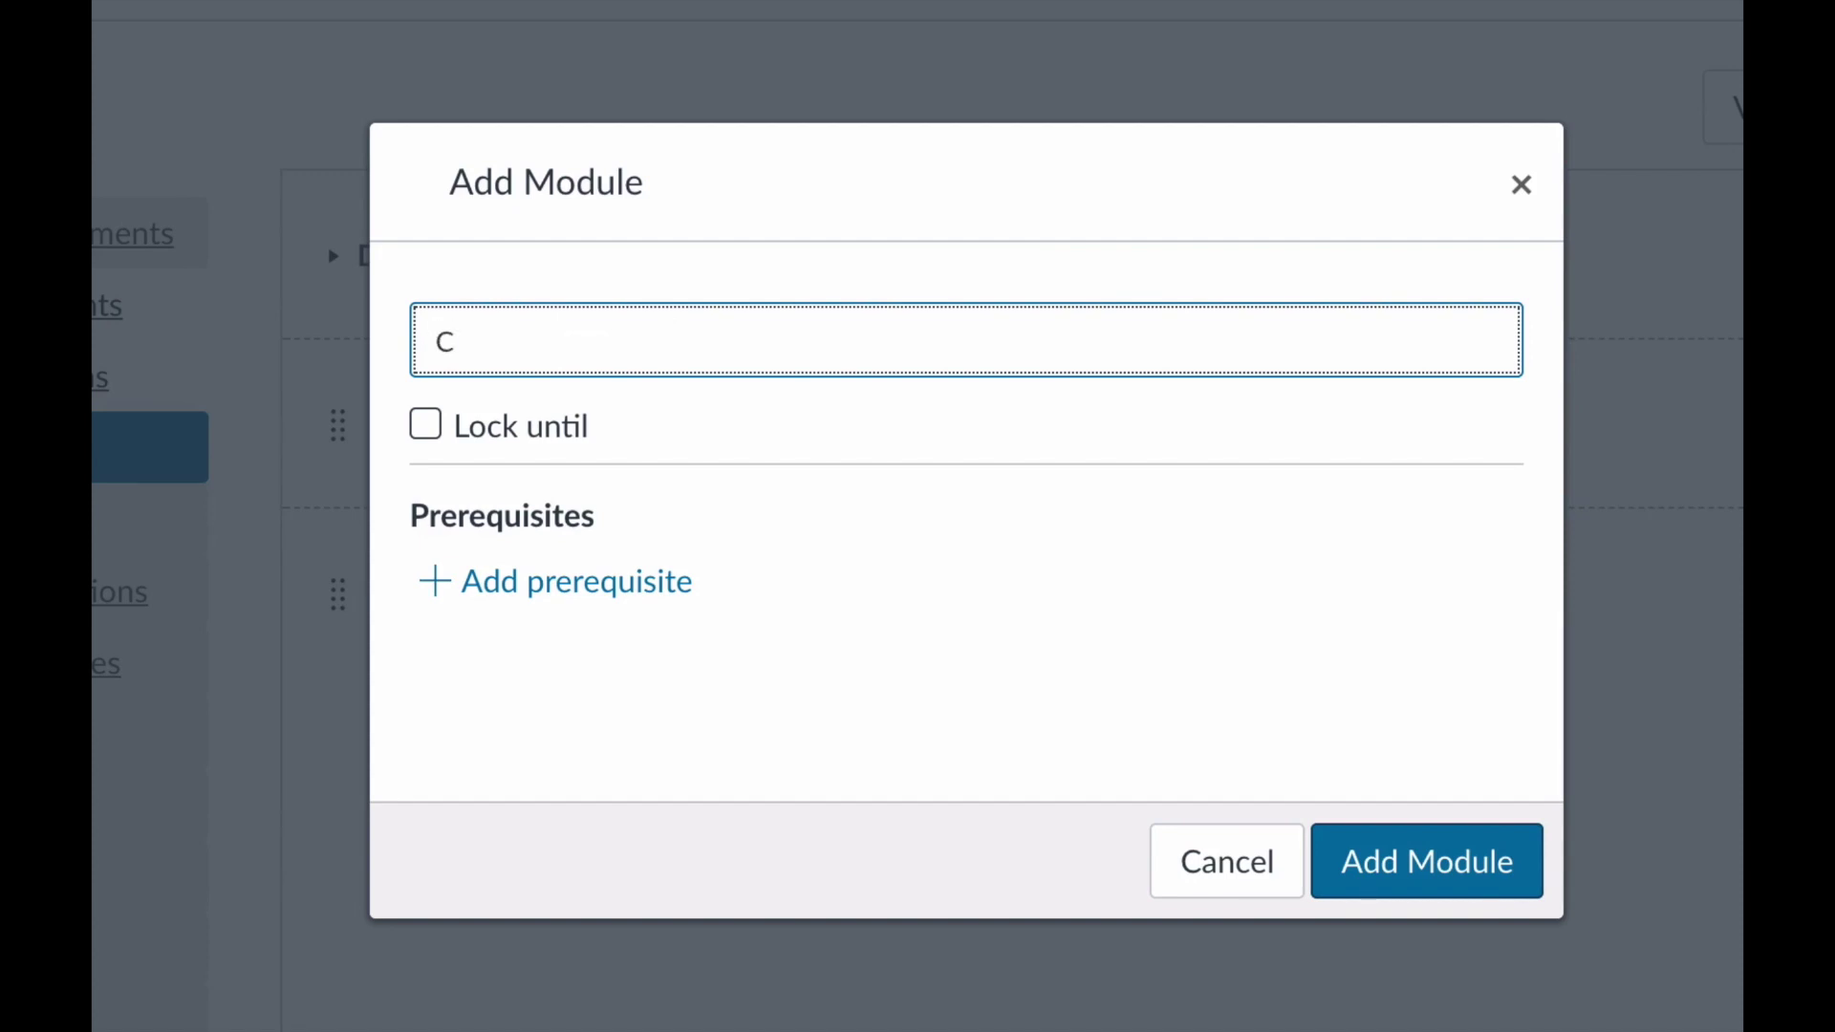
{"action": "type", "text": "laudia's"}
{"action": "key", "text": "BackSpace"}
{"action": "type", "text": "'s Missed Work"}
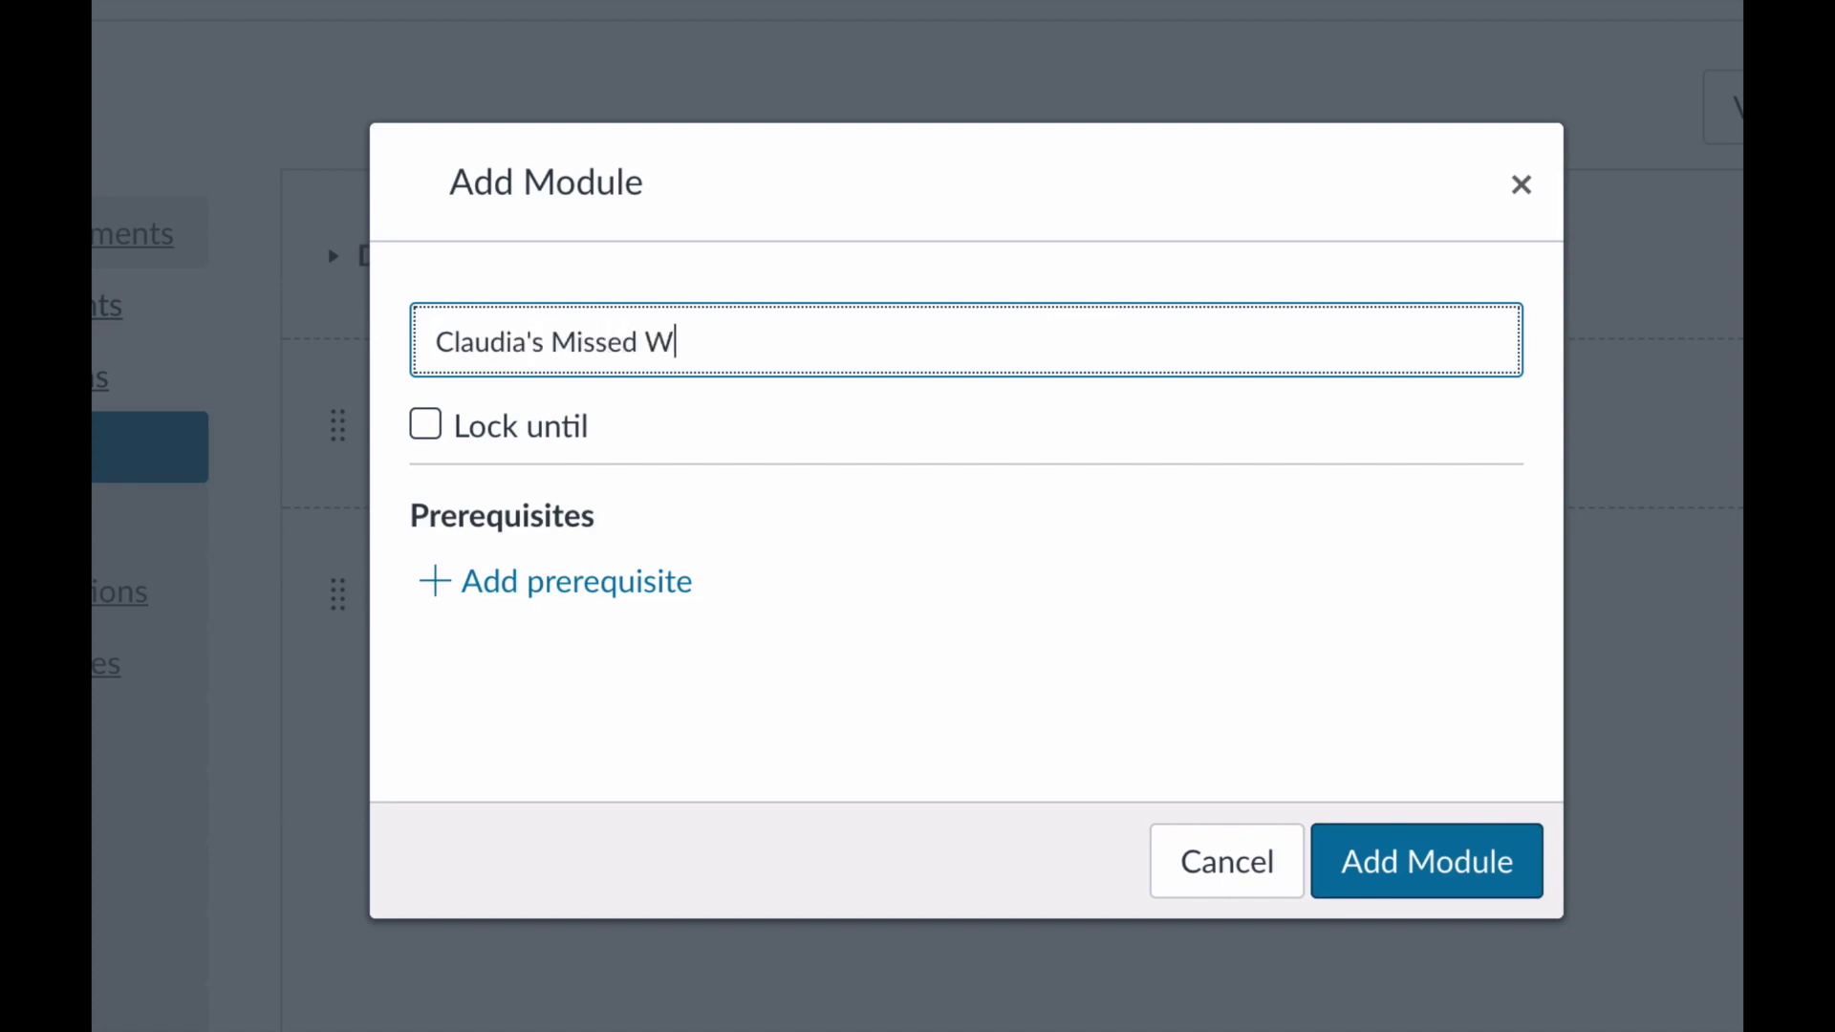
{"action": "left_click", "coordinate": [1068, 684]}
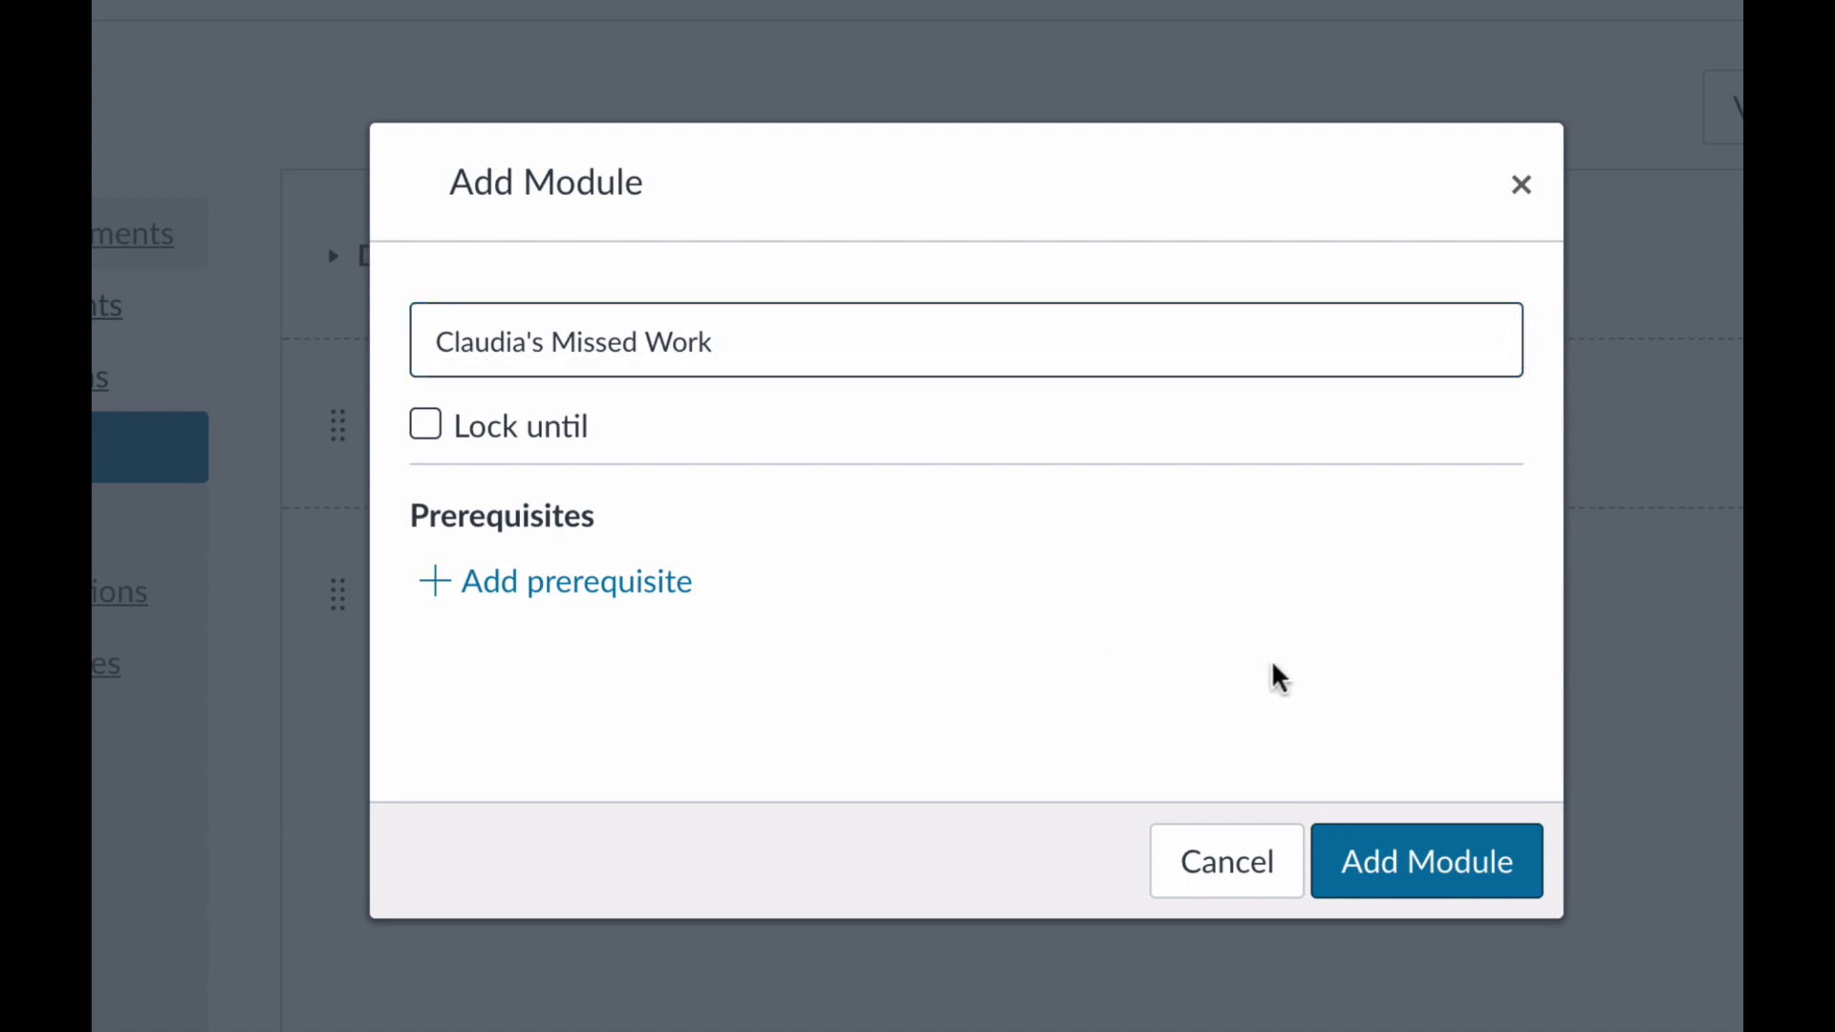
{"action": "left_click", "coordinate": [1389, 860]}
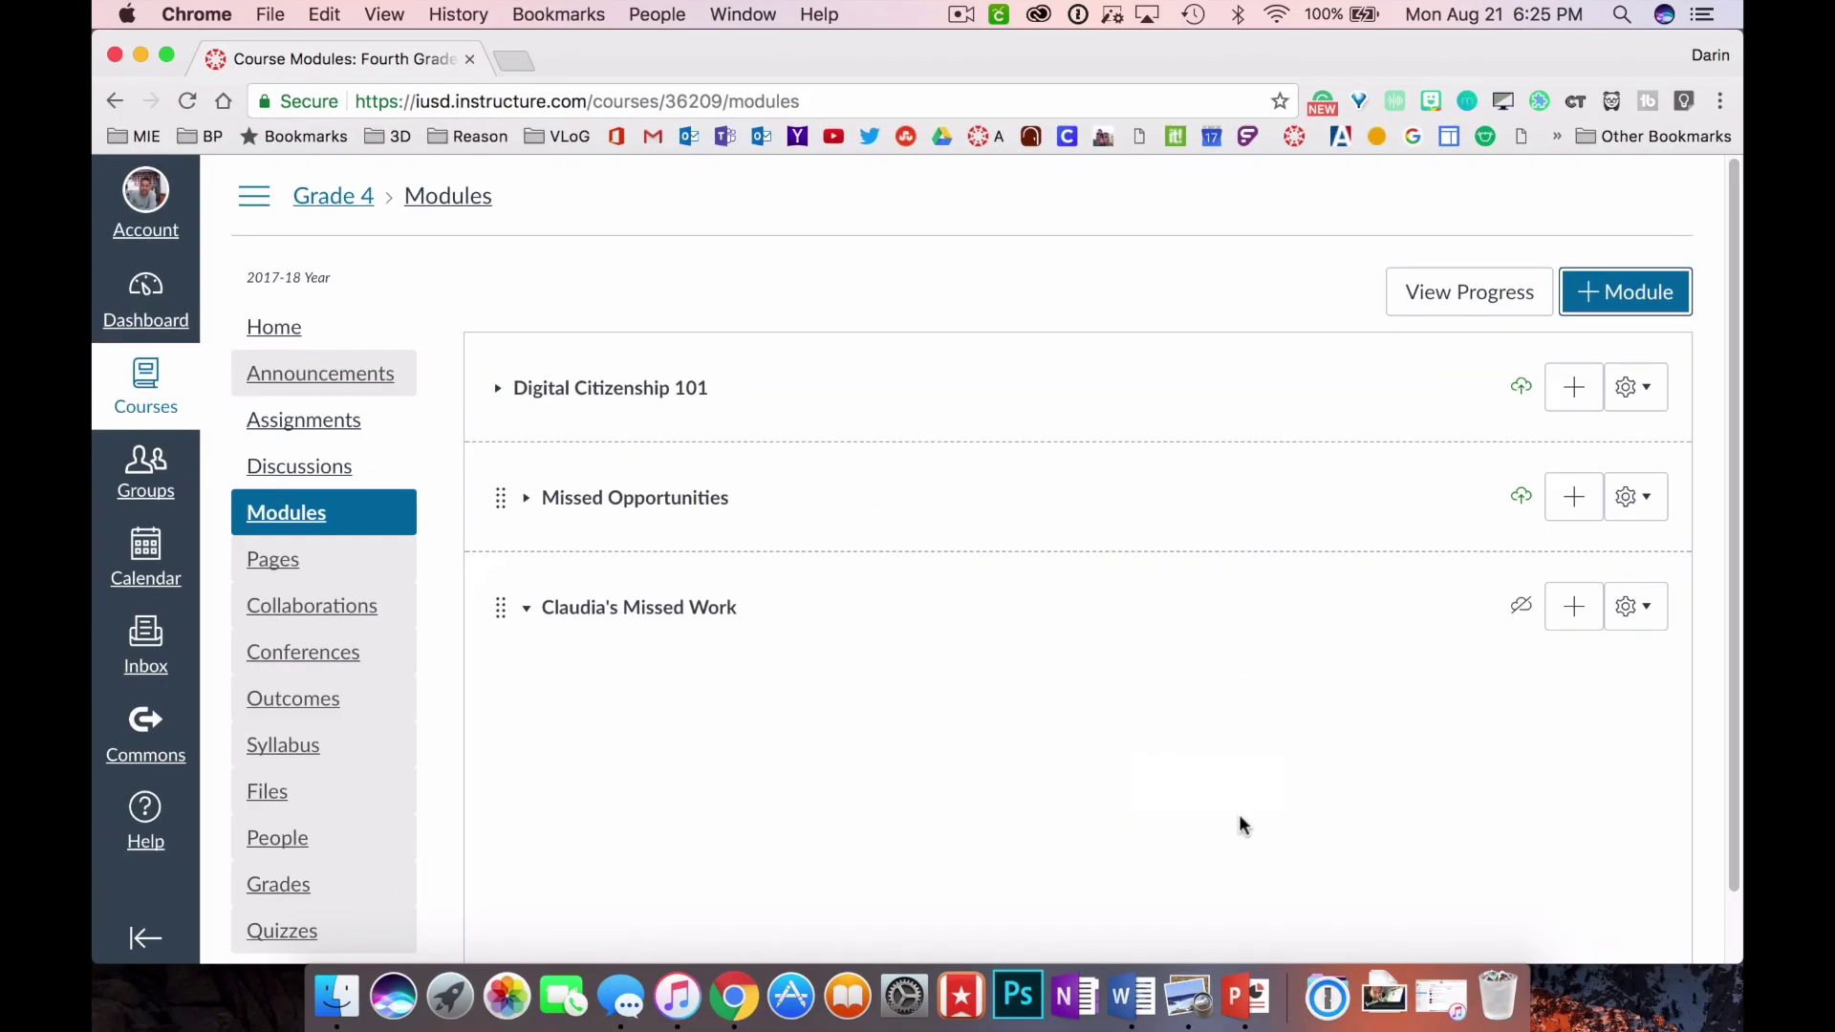
Step: Add the student's .pptx course file to the missed-work module and publish the module
{"action": "scroll", "coordinate": [829, 669], "scroll_direction": "down", "scroll_amount": 2}
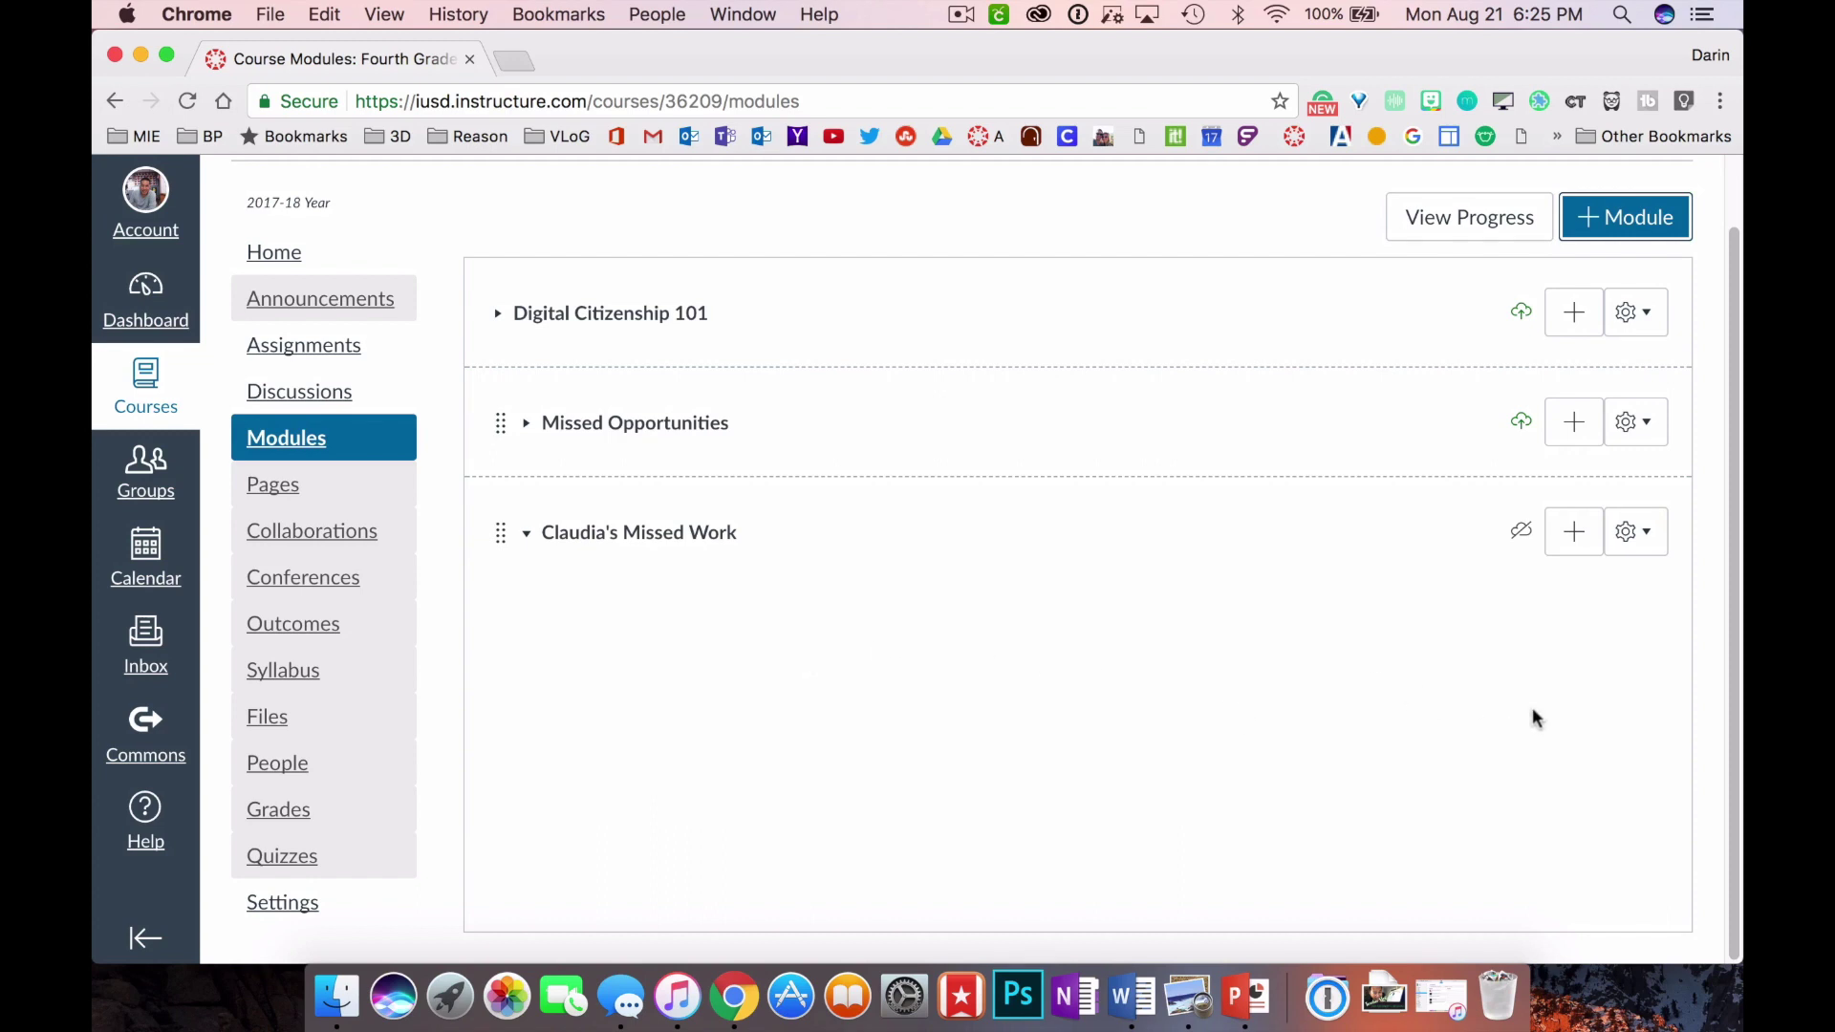
{"action": "left_click", "coordinate": [1574, 535]}
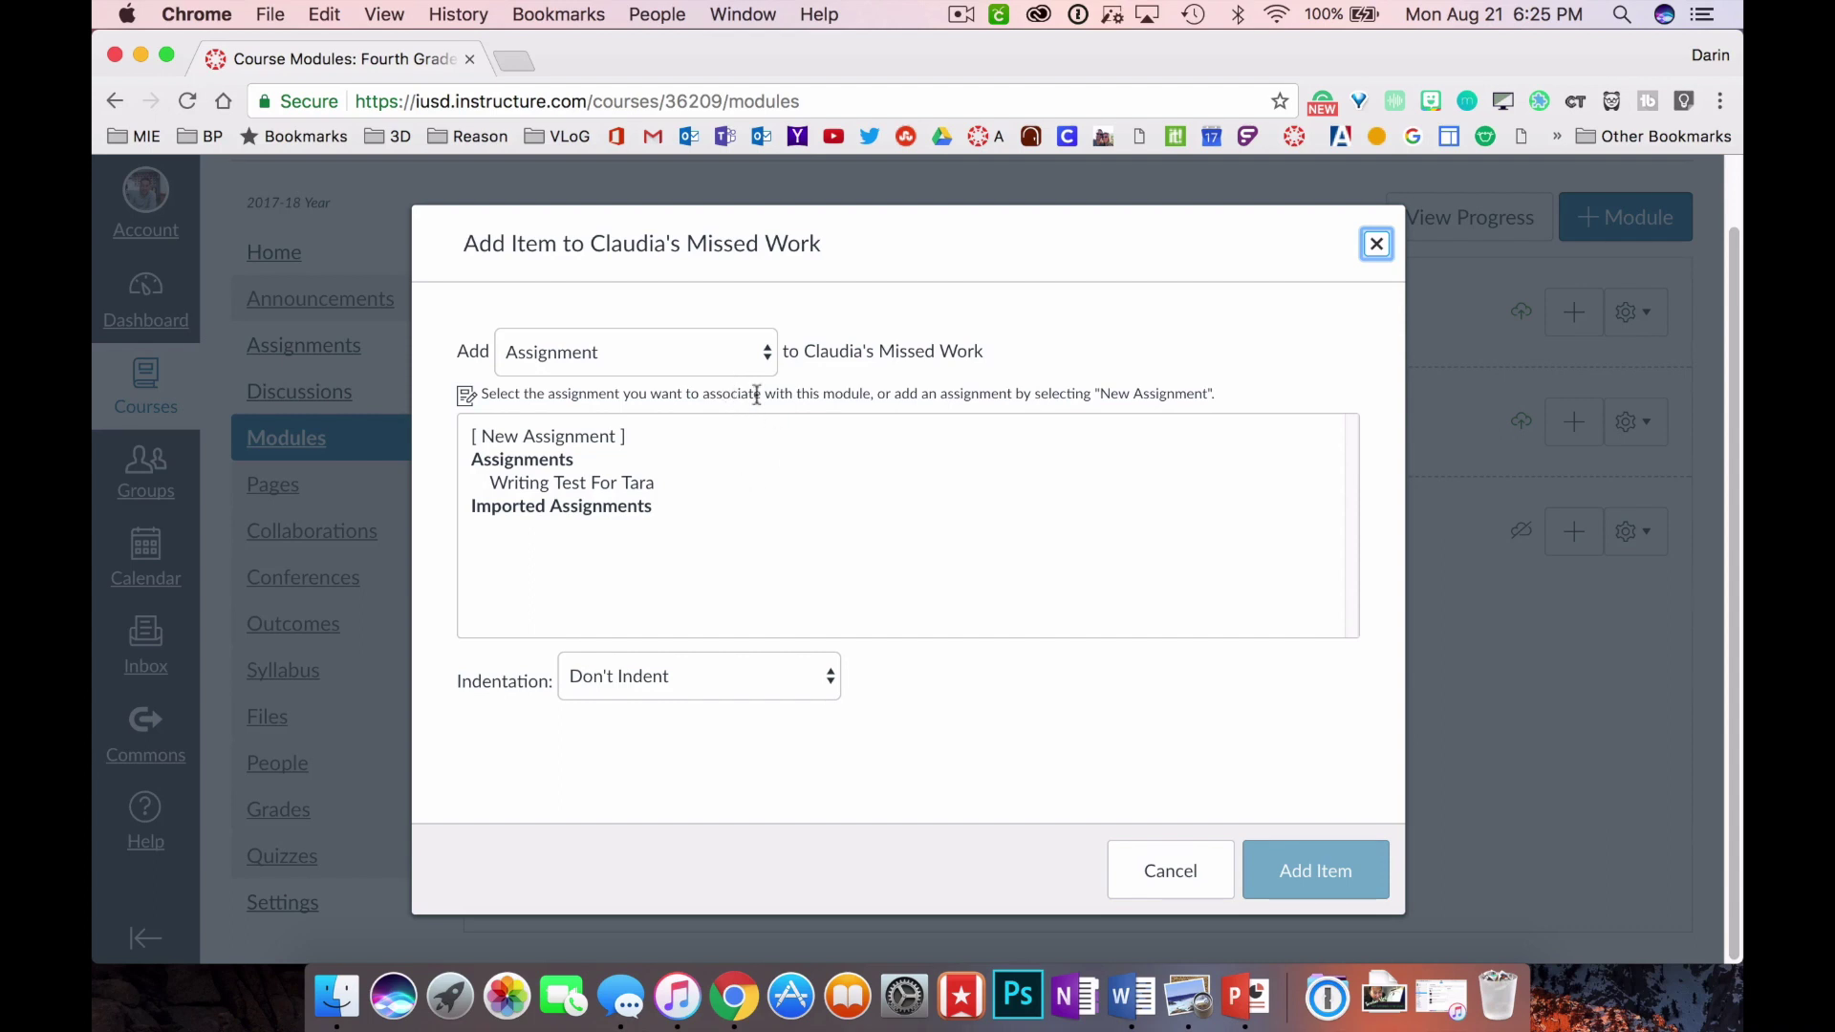
{"action": "left_click", "coordinate": [765, 358]}
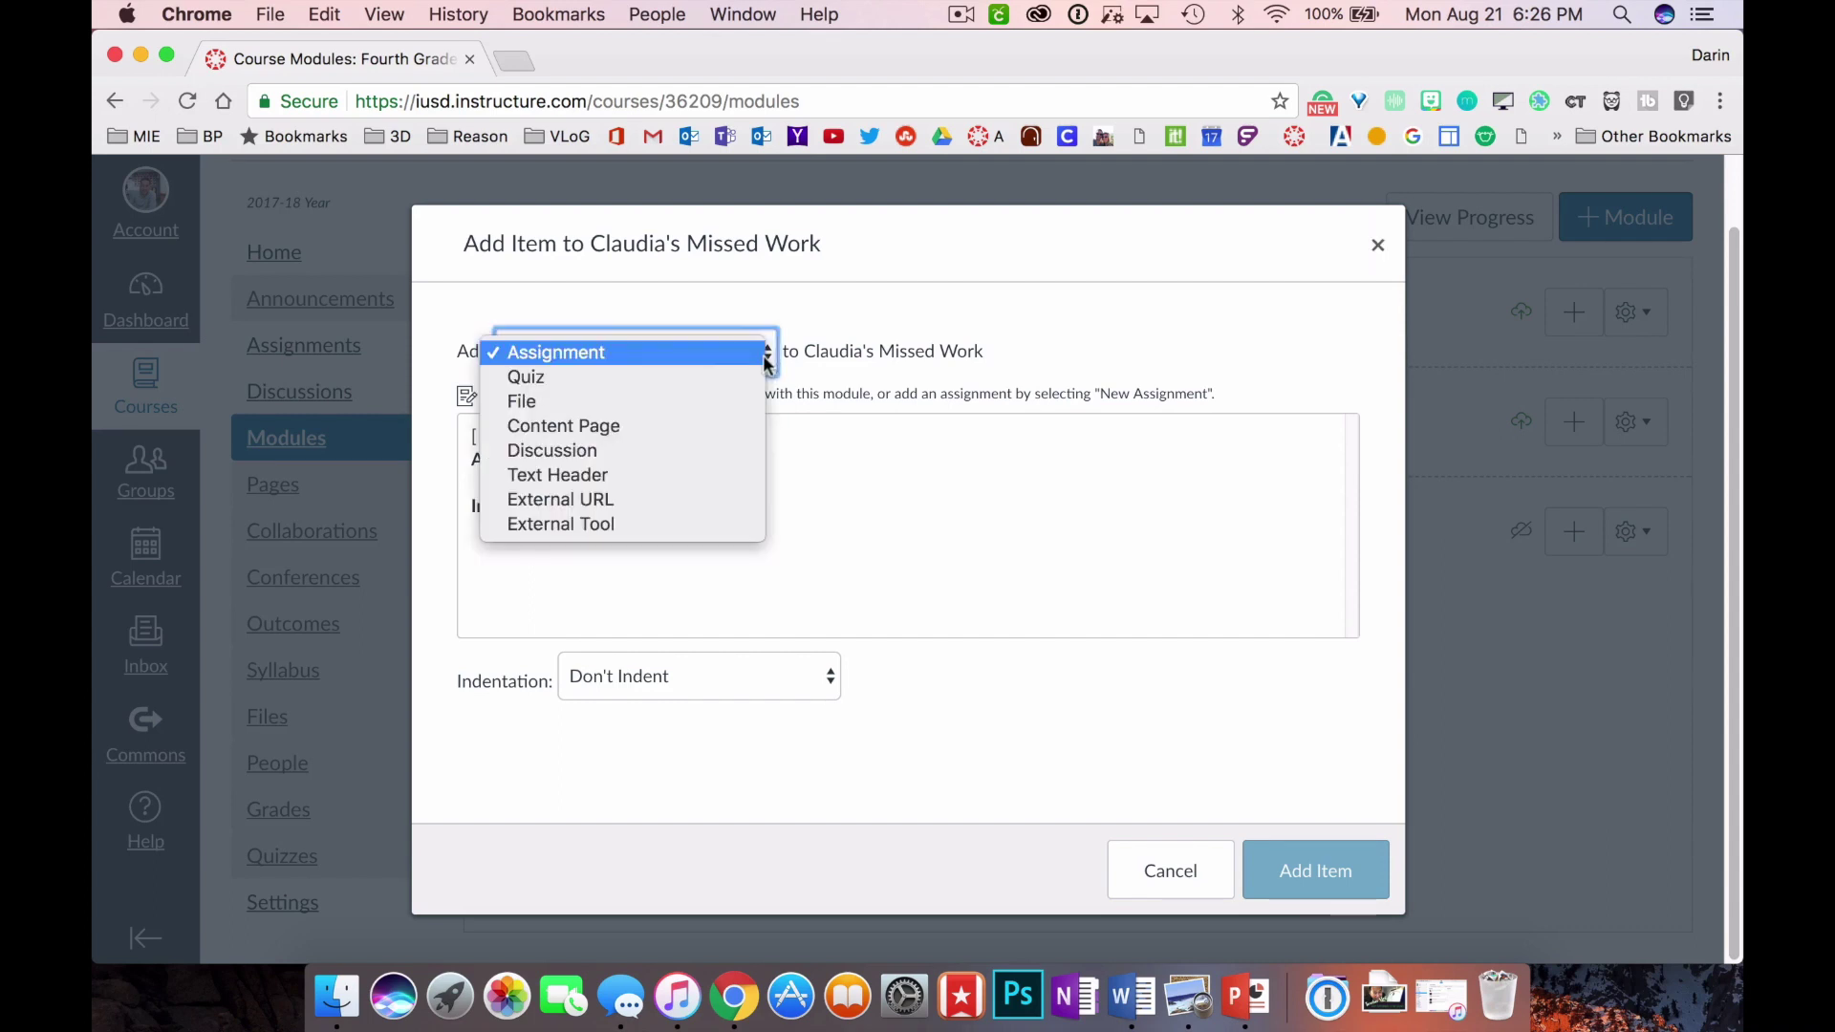
{"action": "left_click", "coordinate": [696, 405]}
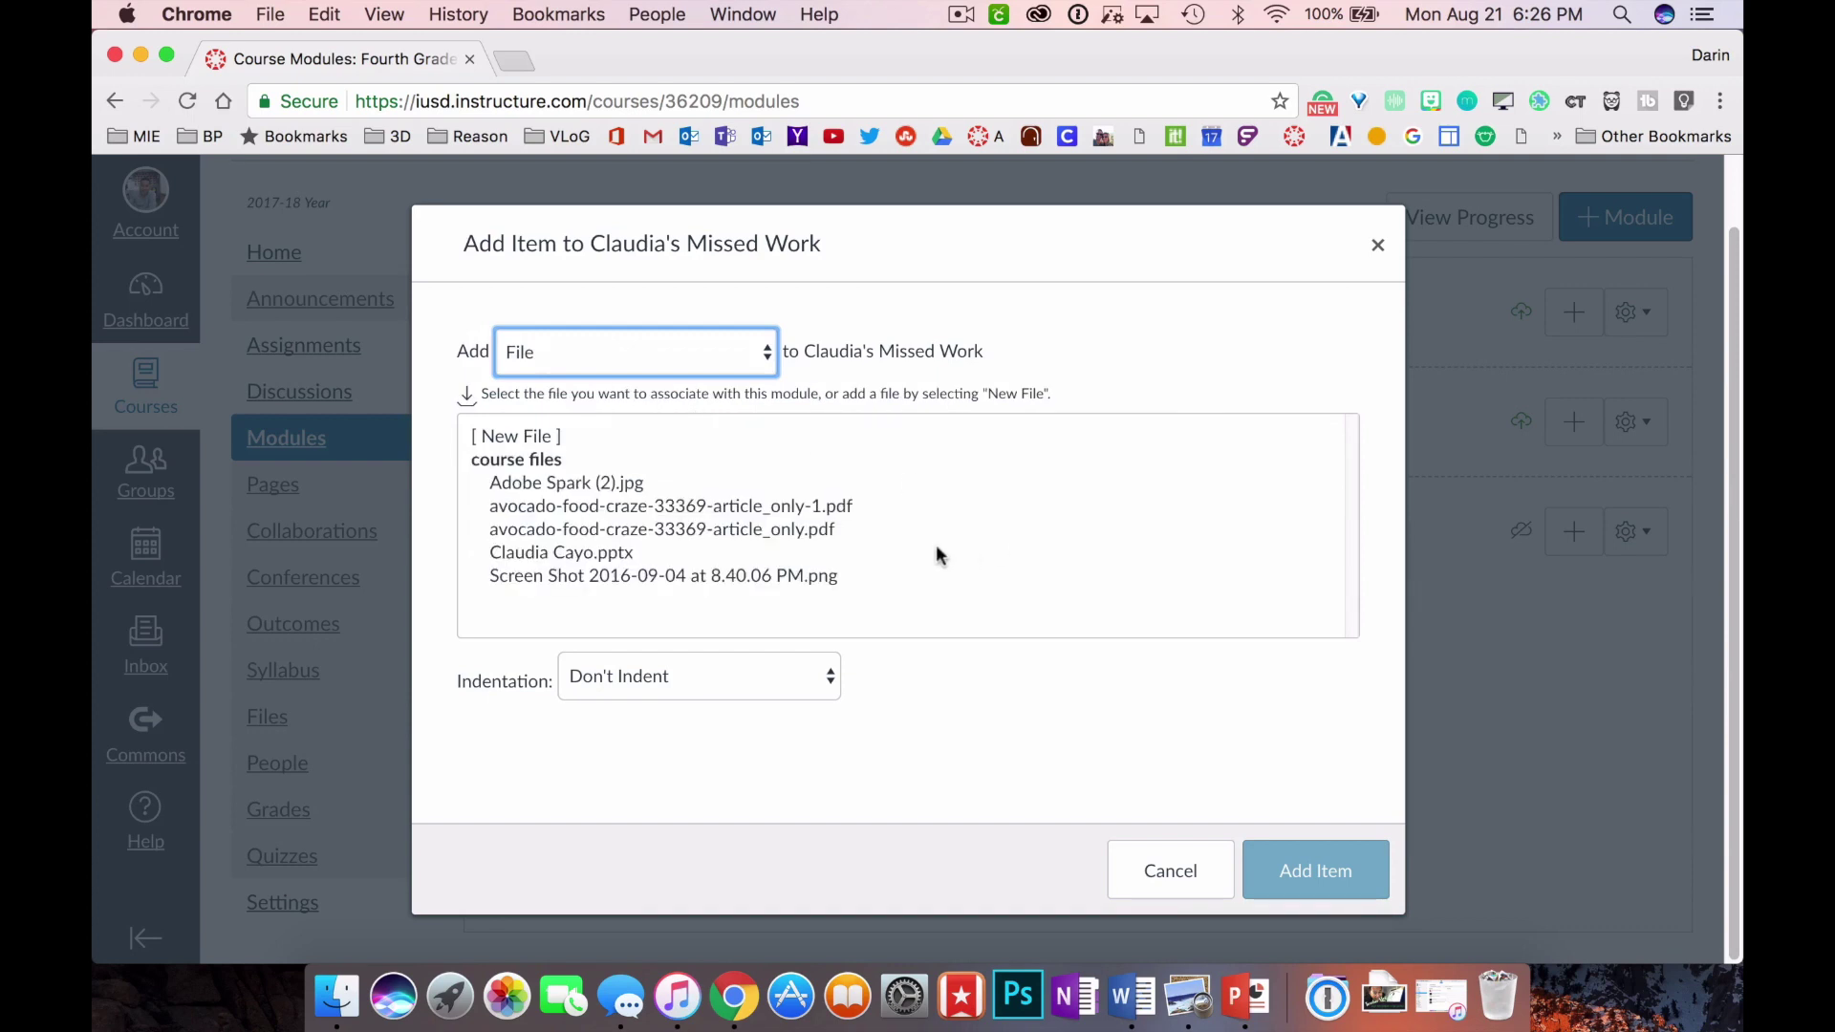
{"action": "left_click", "coordinate": [570, 554]}
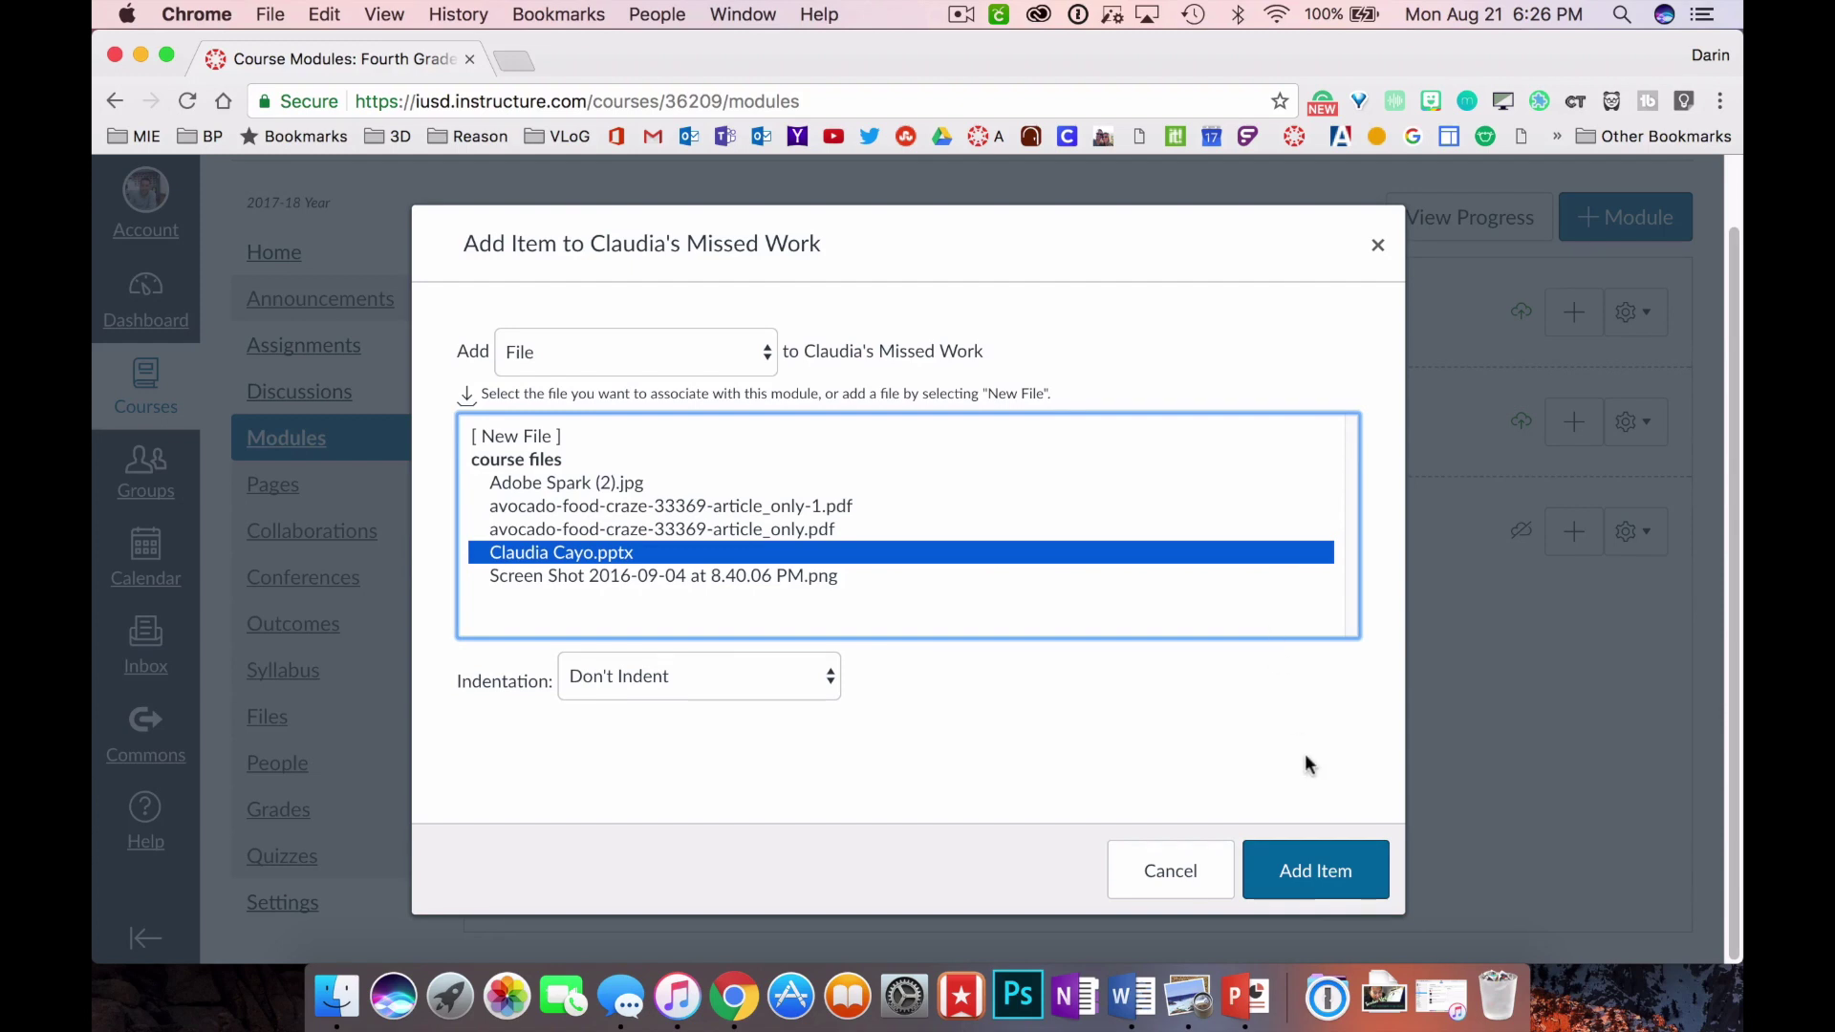
{"action": "left_click", "coordinate": [1311, 887]}
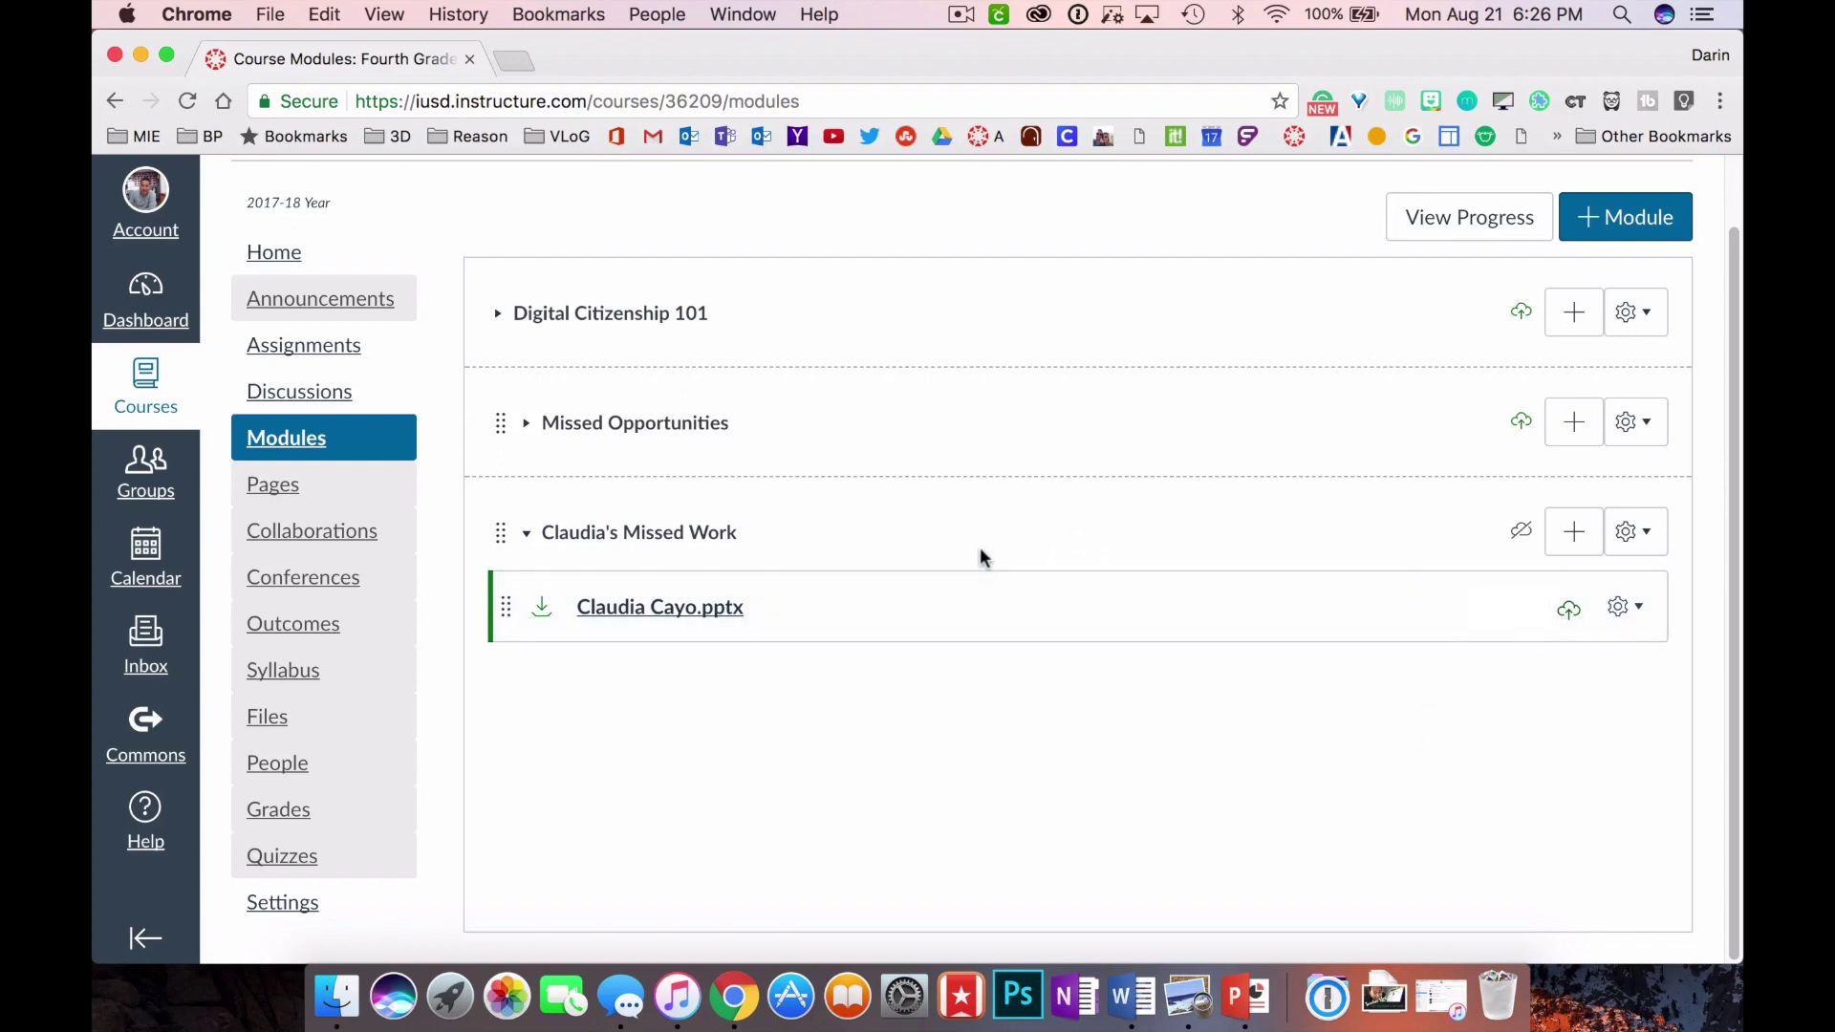
{"action": "left_click", "coordinate": [1523, 537]}
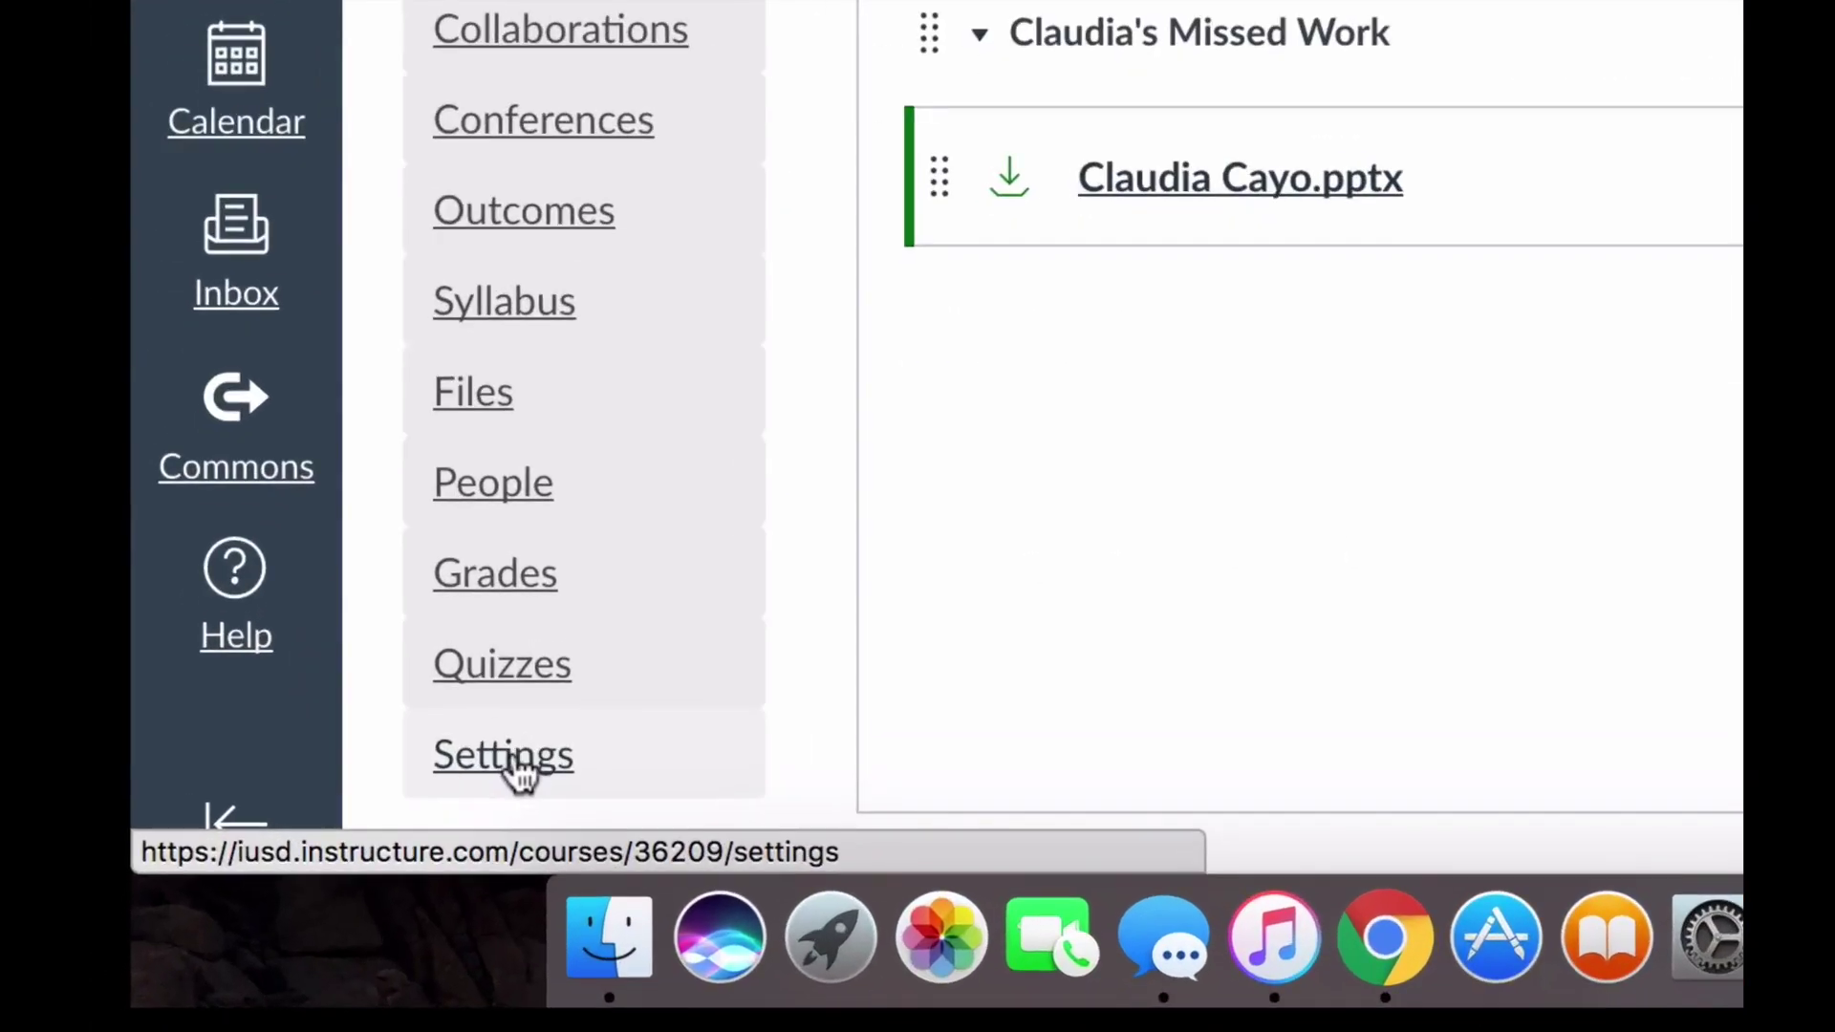
Step: In Settings > Navigation, move Modules into the visible list below Discussions and save
{"action": "left_click", "coordinate": [521, 769]}
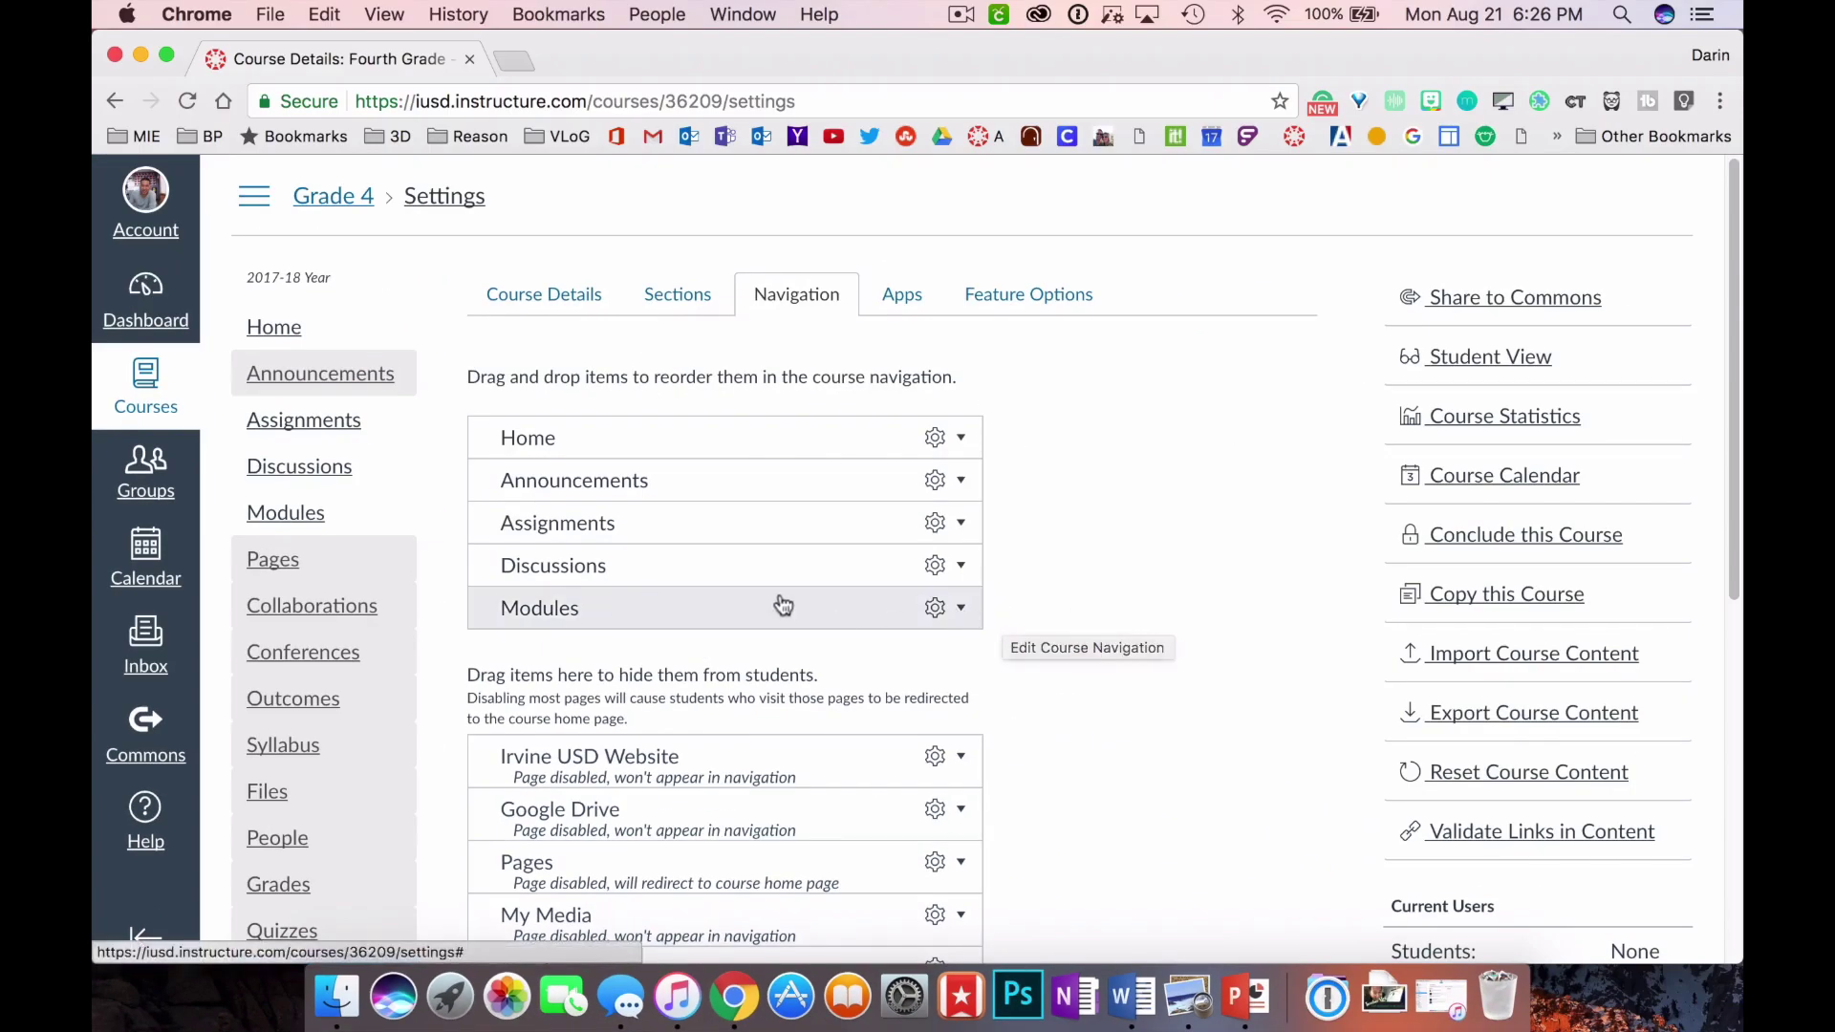
{"action": "left_click_drag", "start_coordinate": [782, 606], "coordinate": [777, 769]}
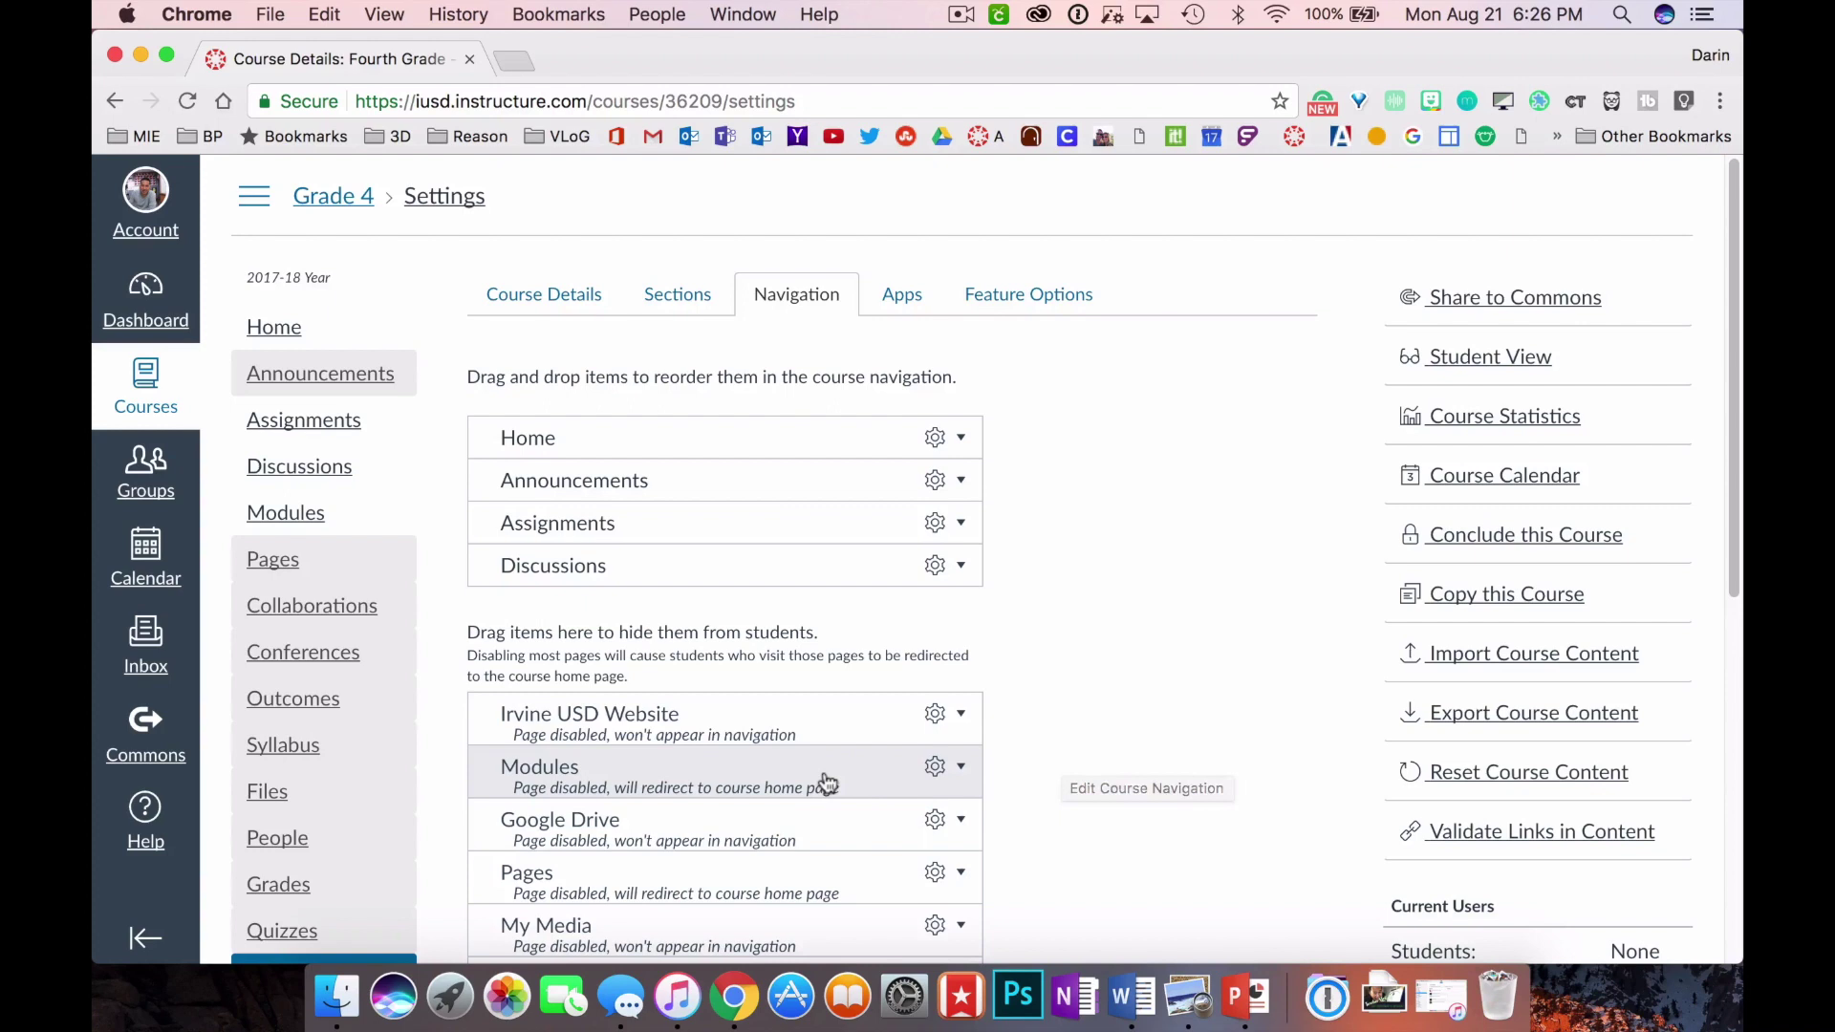
{"action": "left_click", "coordinate": [942, 768]}
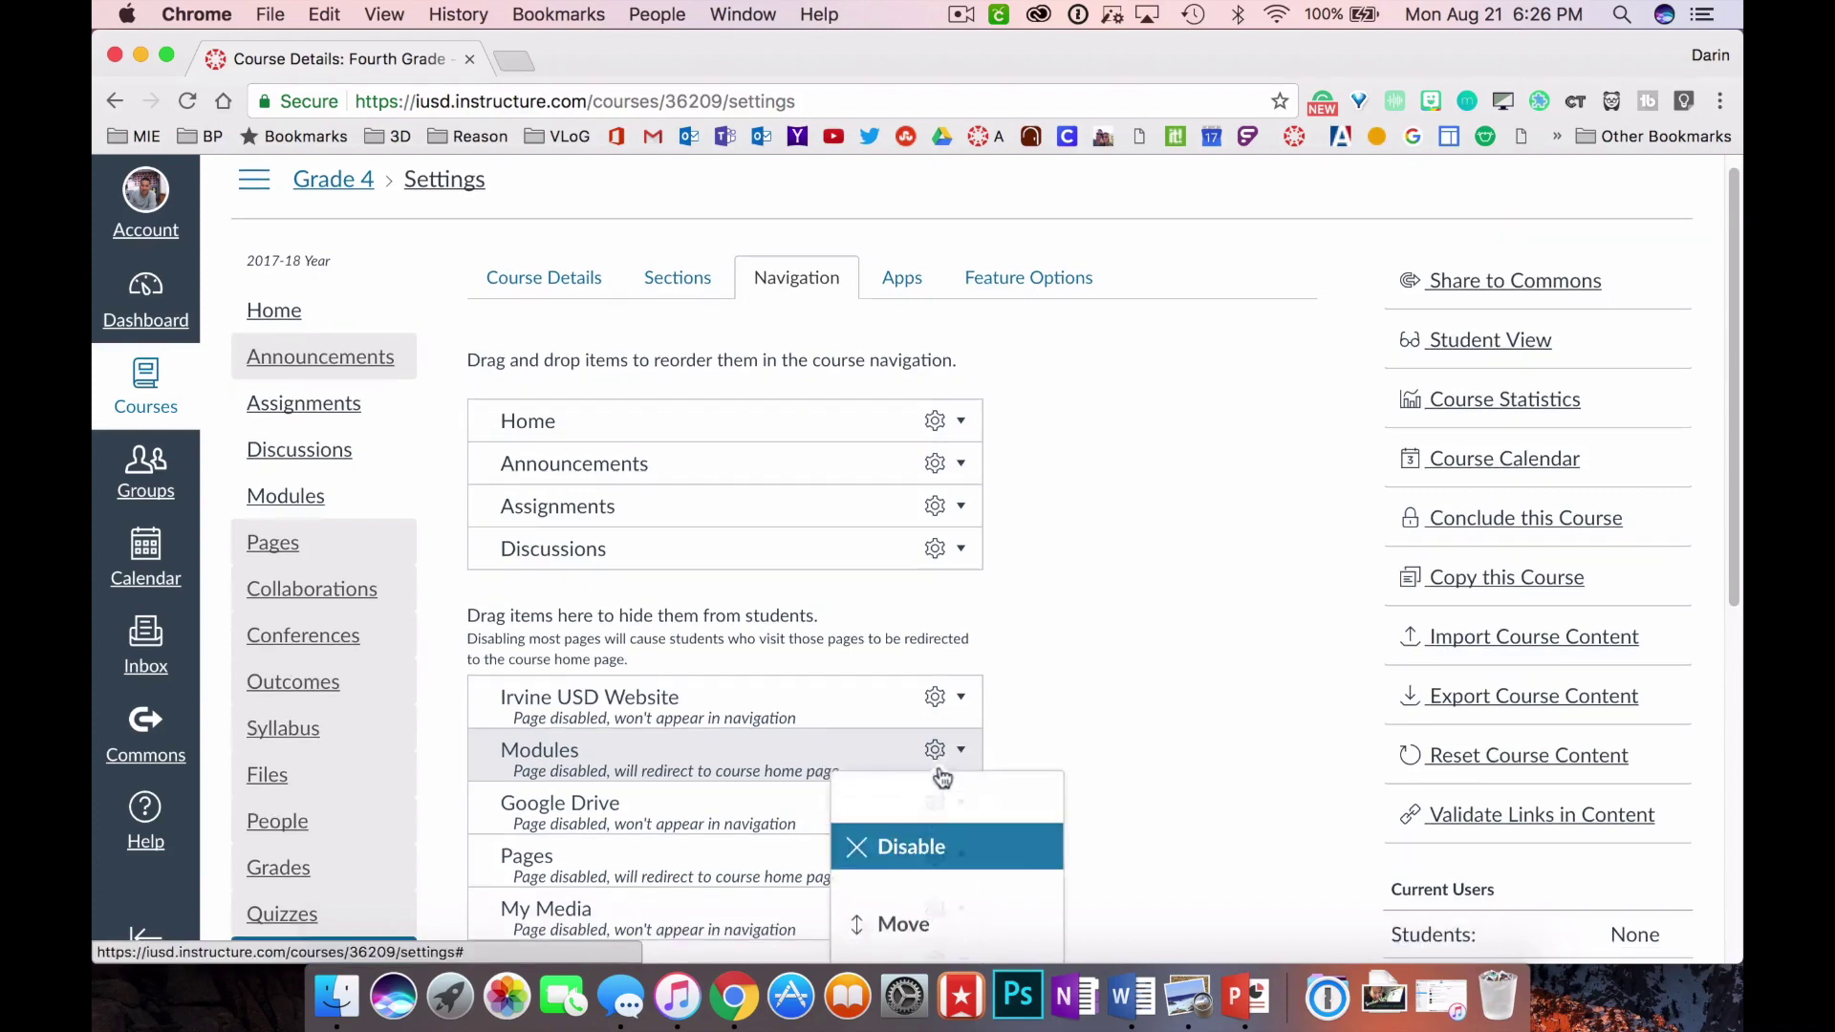
{"action": "scroll", "coordinate": [1057, 801], "scroll_direction": "down", "scroll_amount": 5}
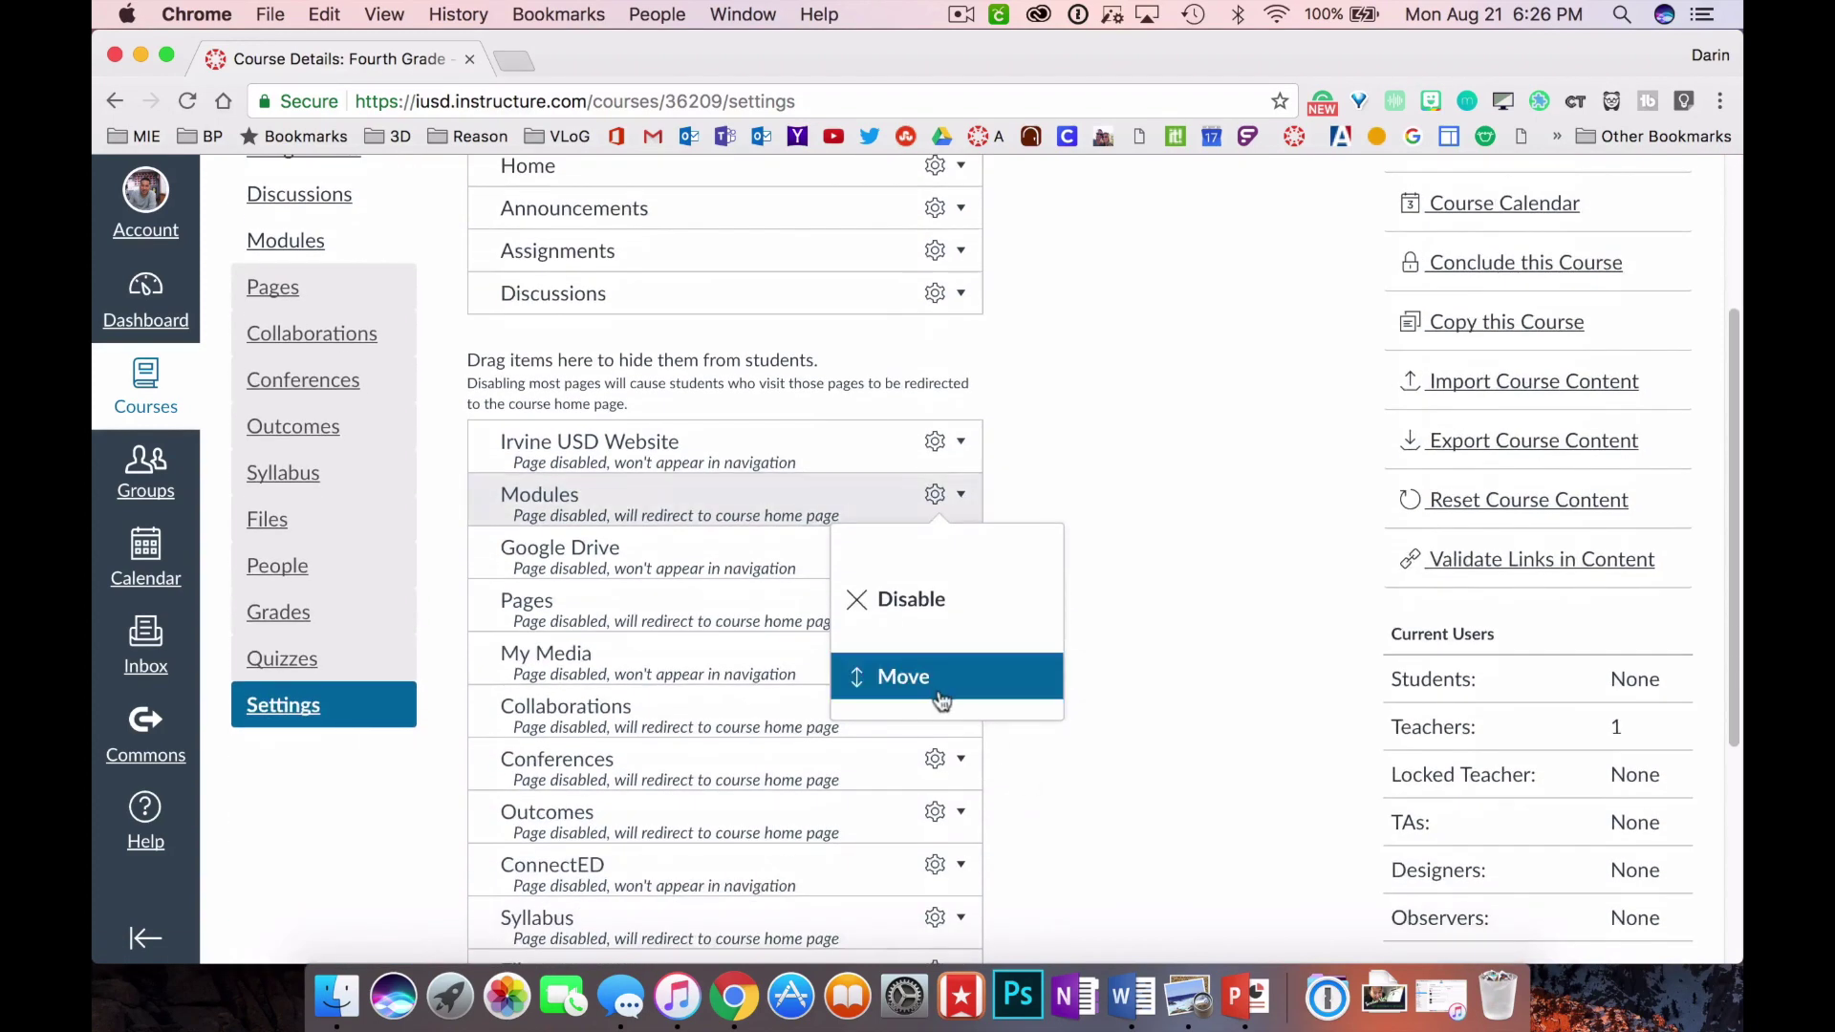
{"action": "left_click", "coordinate": [1093, 575]}
{"action": "left_click", "coordinate": [960, 495]}
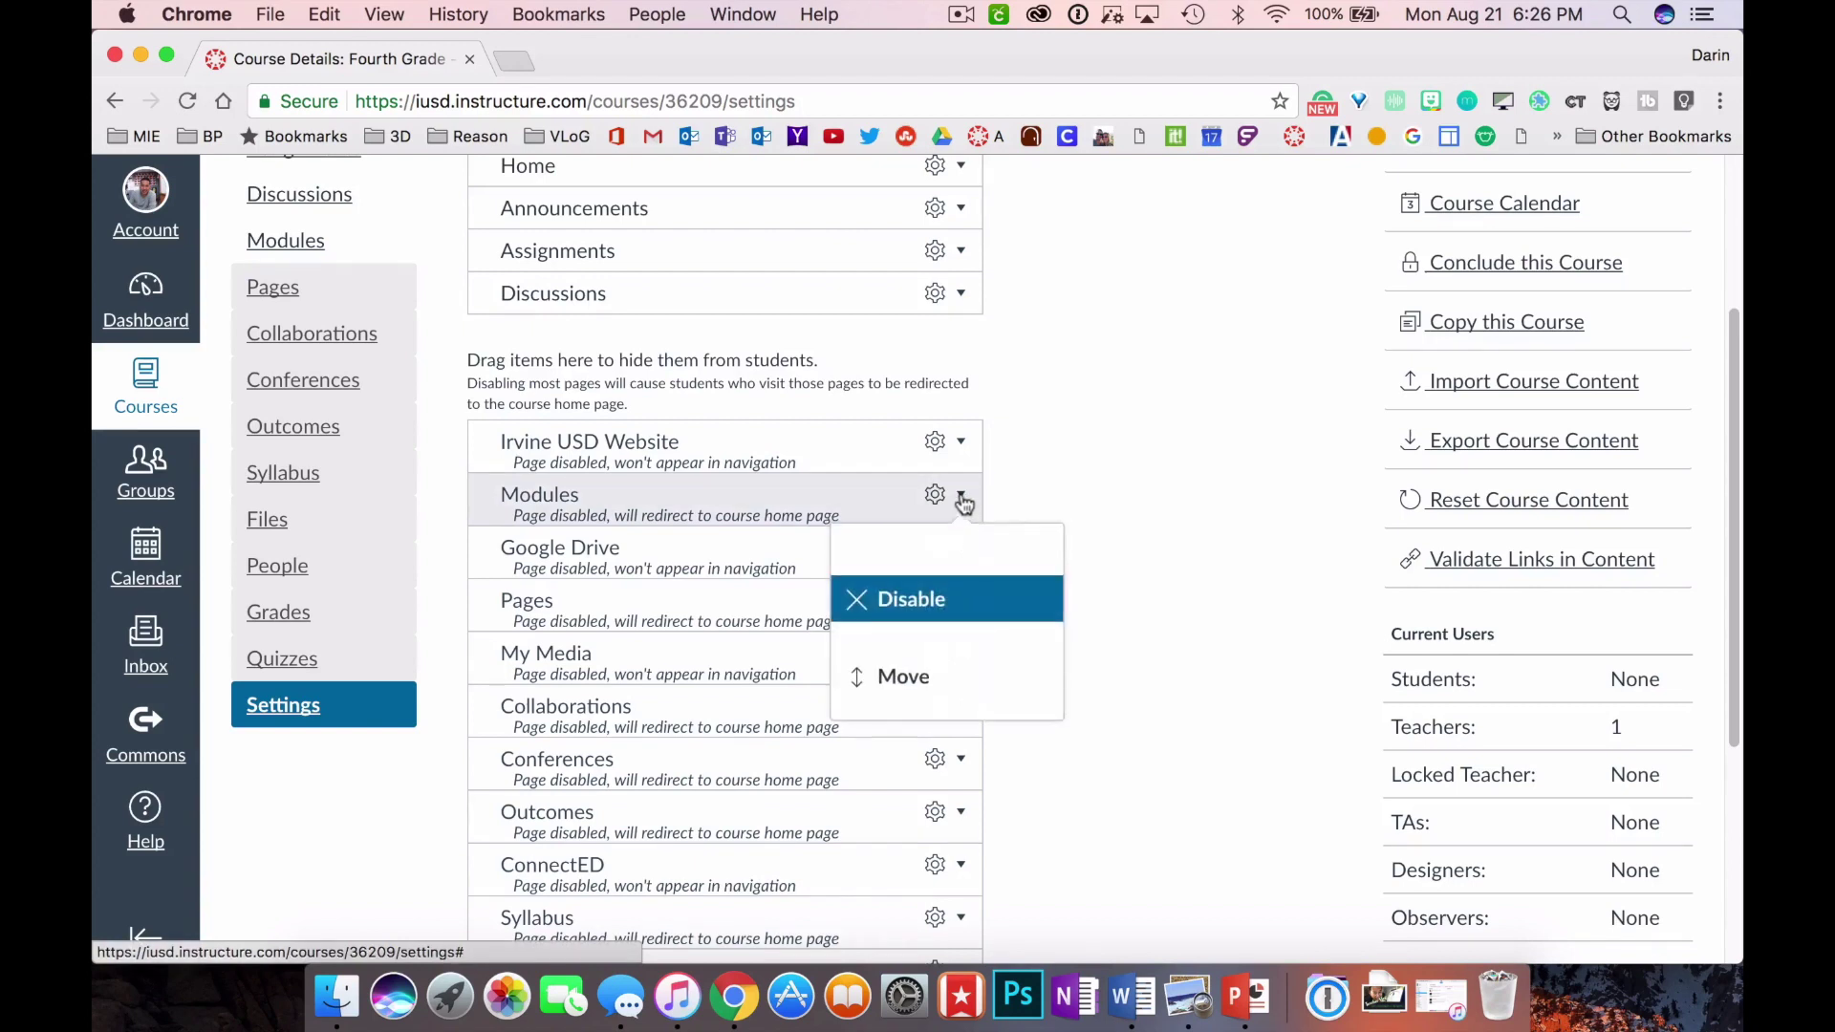
{"action": "left_click", "coordinate": [1189, 499]}
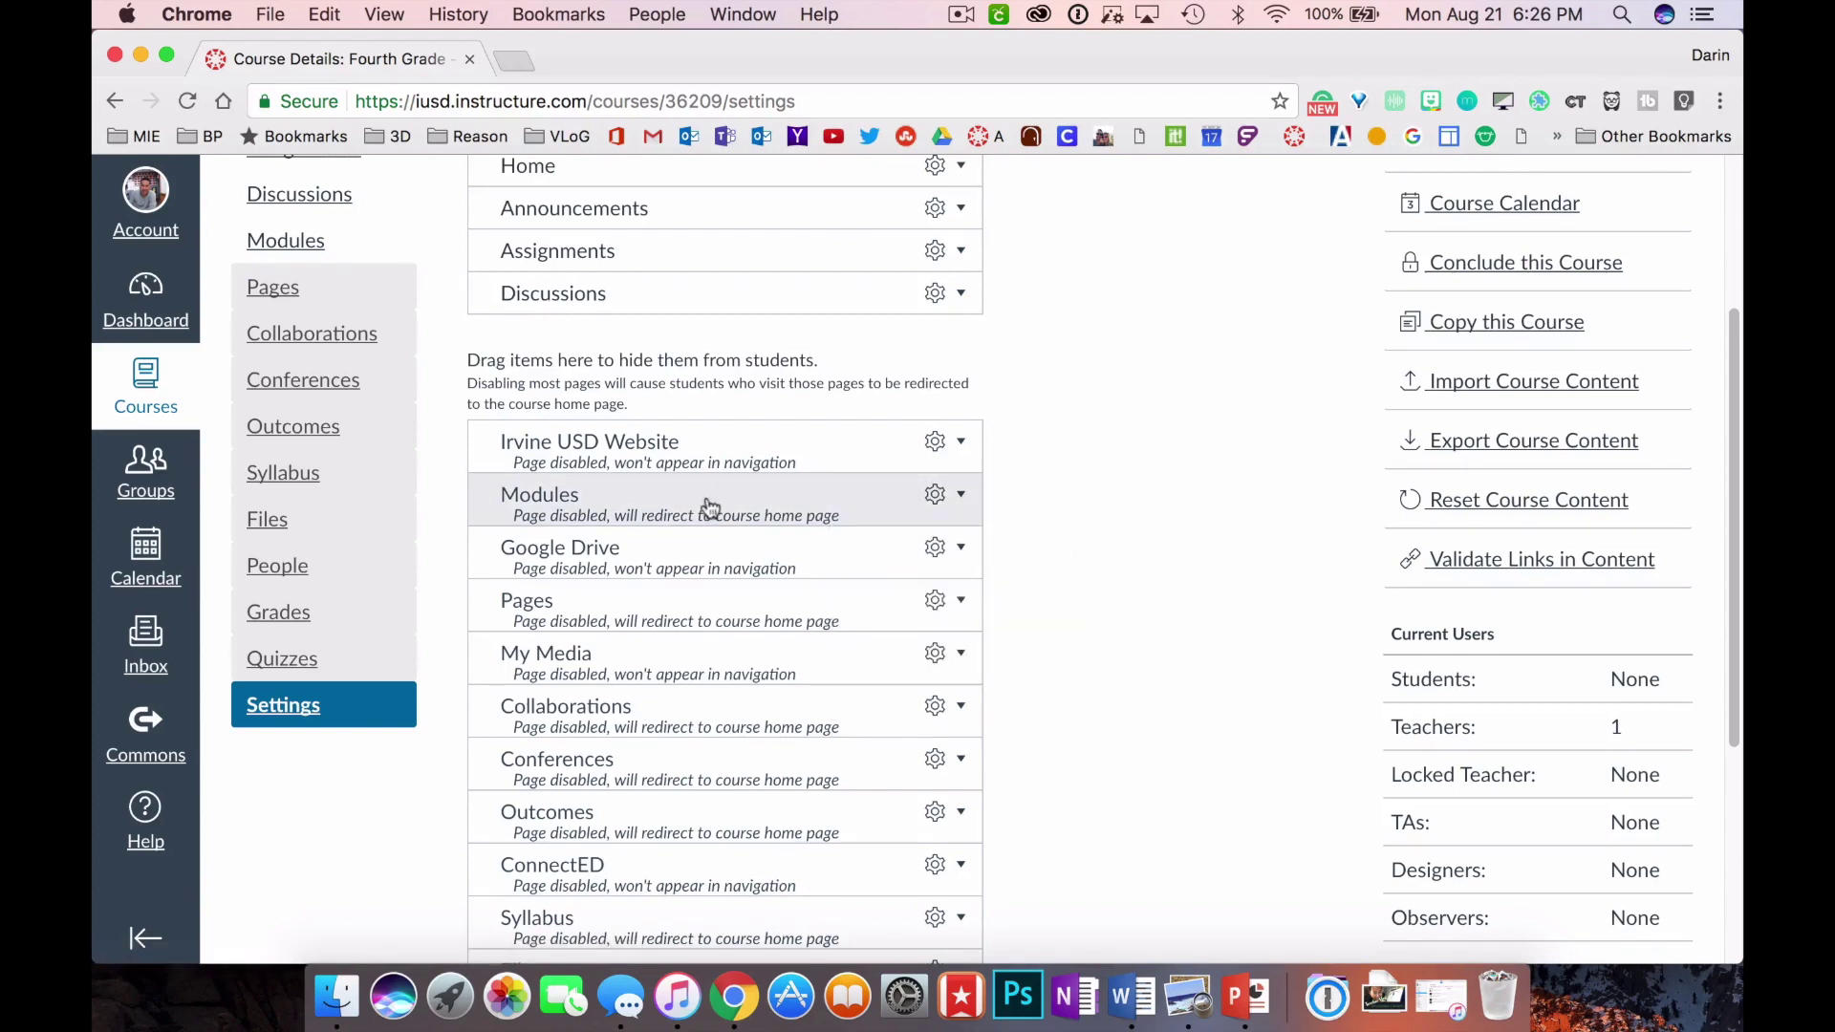
{"action": "left_click_drag", "start_coordinate": [708, 504], "coordinate": [696, 308]}
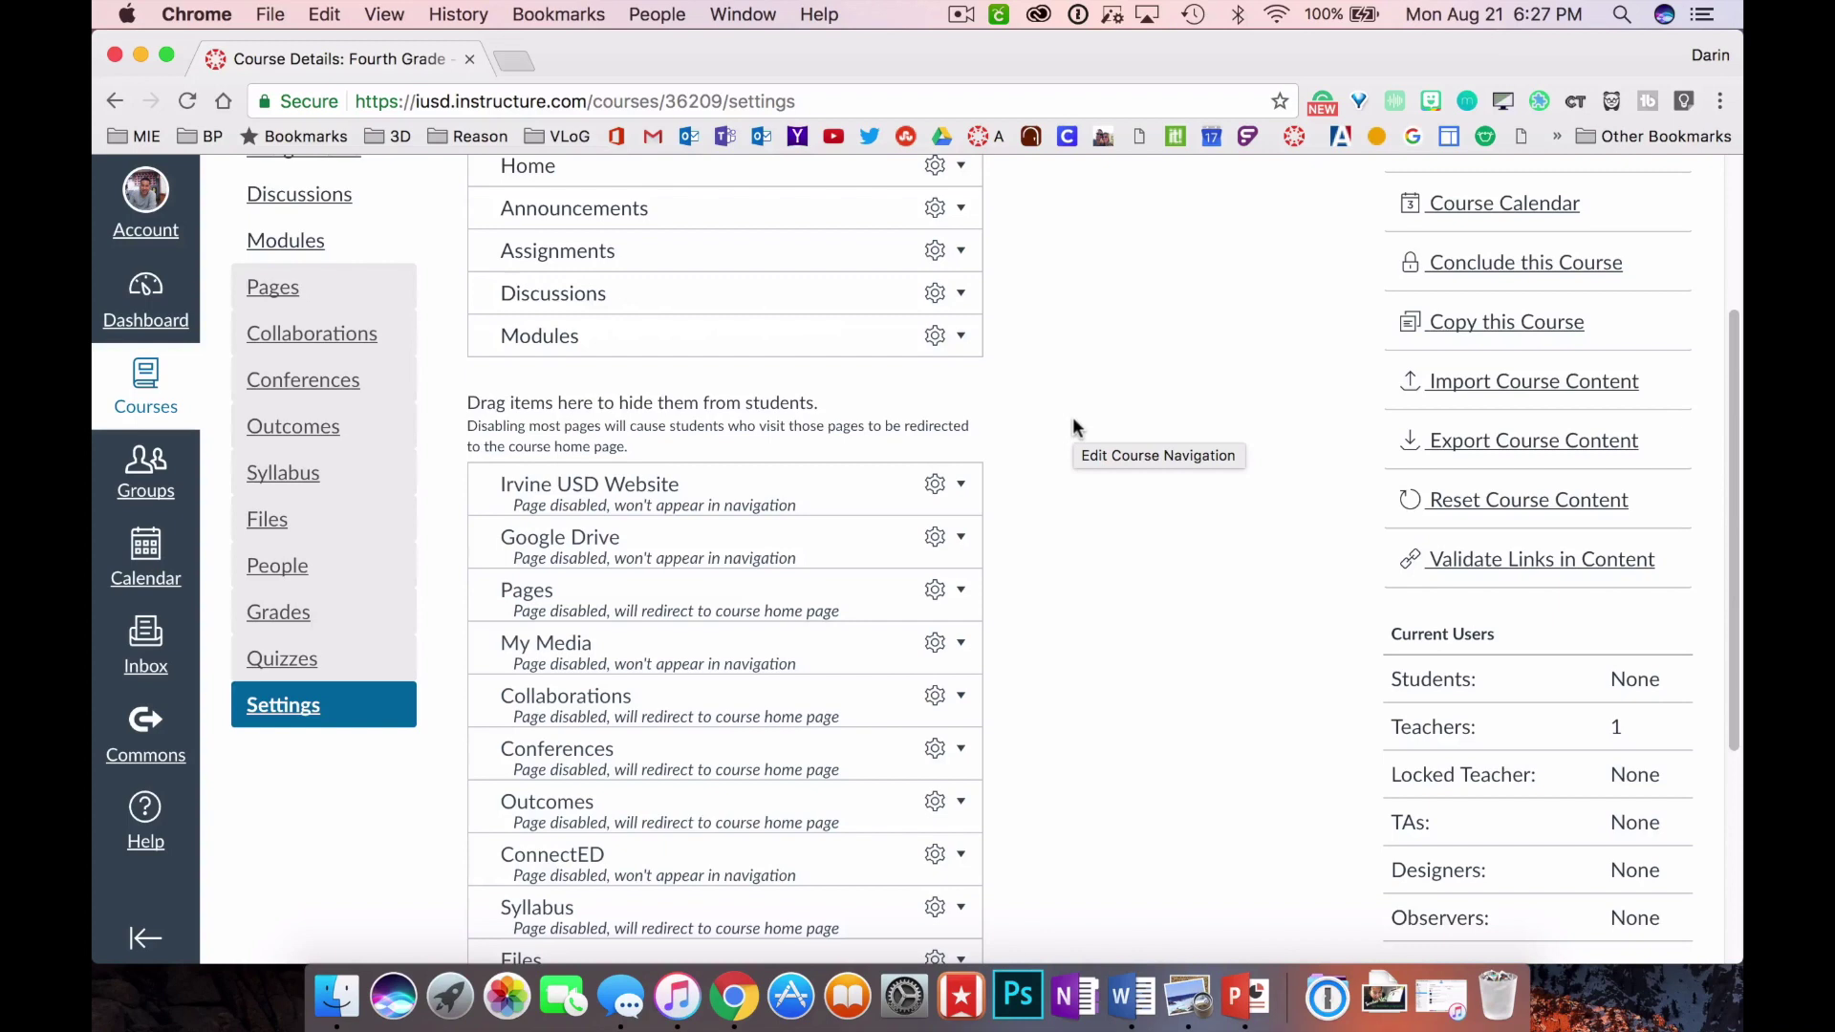
{"action": "scroll", "coordinate": [1072, 426], "scroll_direction": "down", "scroll_amount": 5}
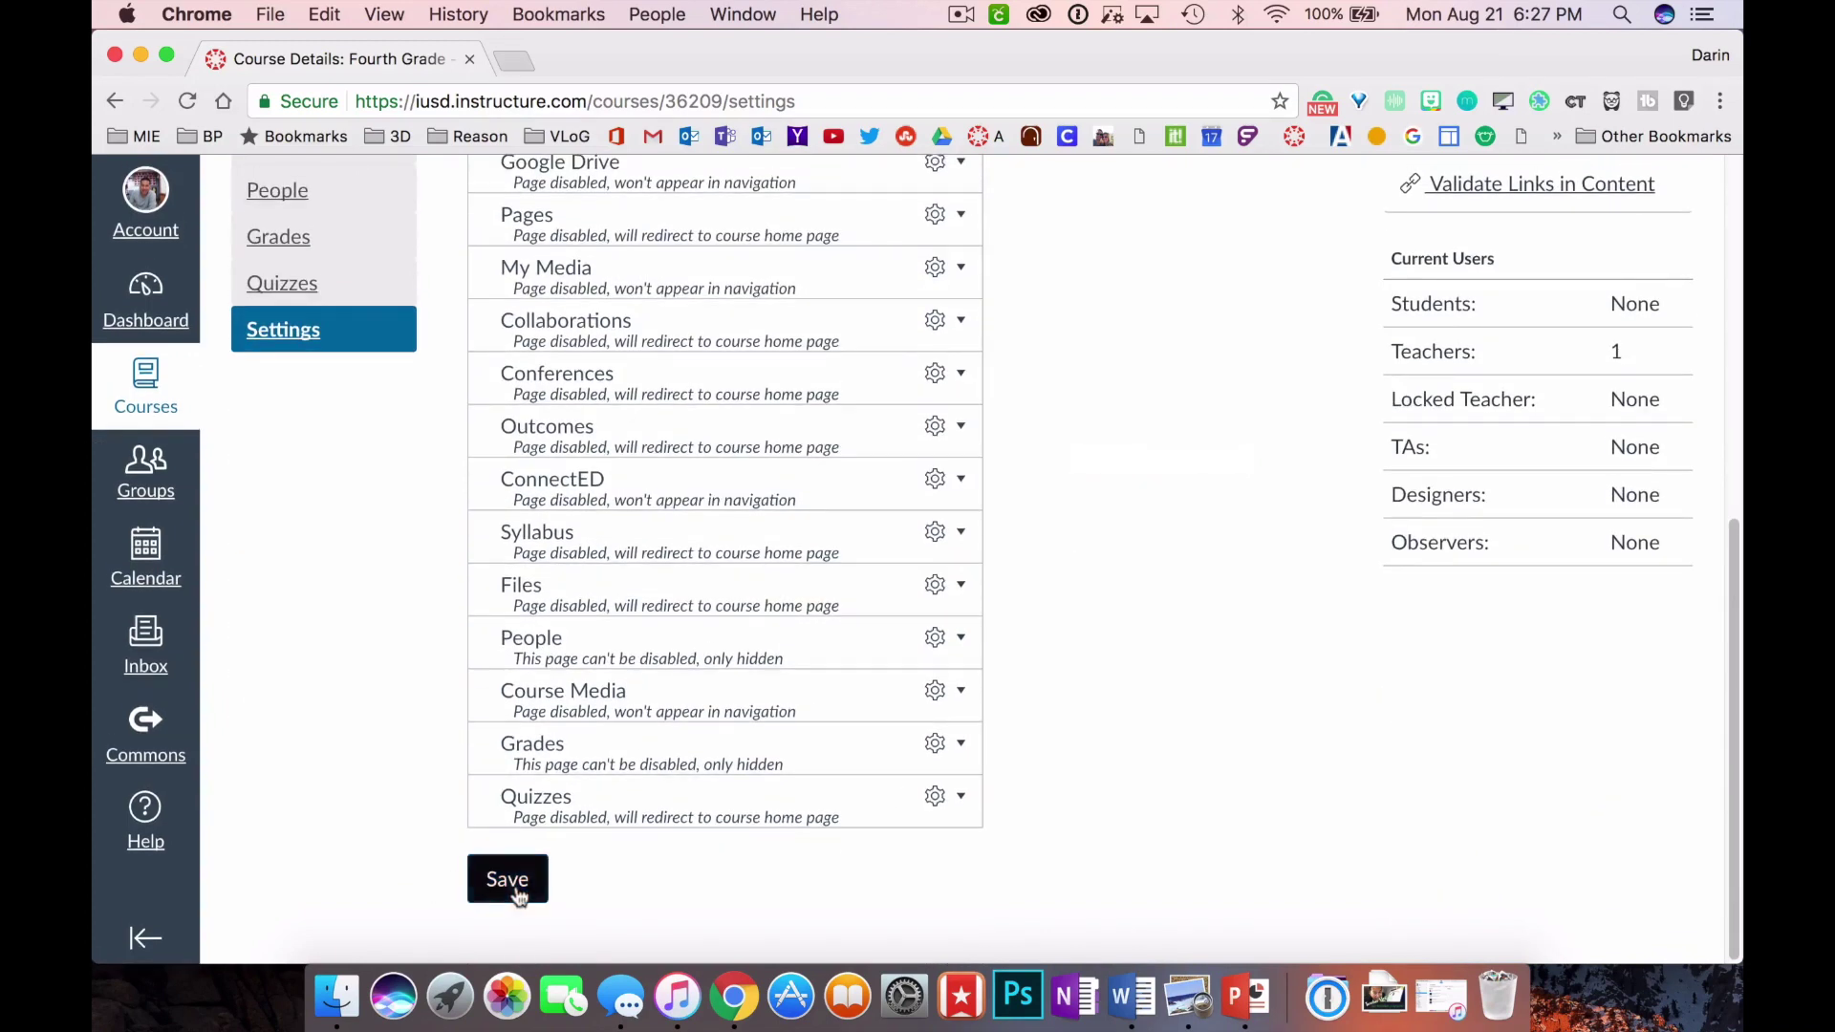
{"action": "left_click", "coordinate": [517, 896]}
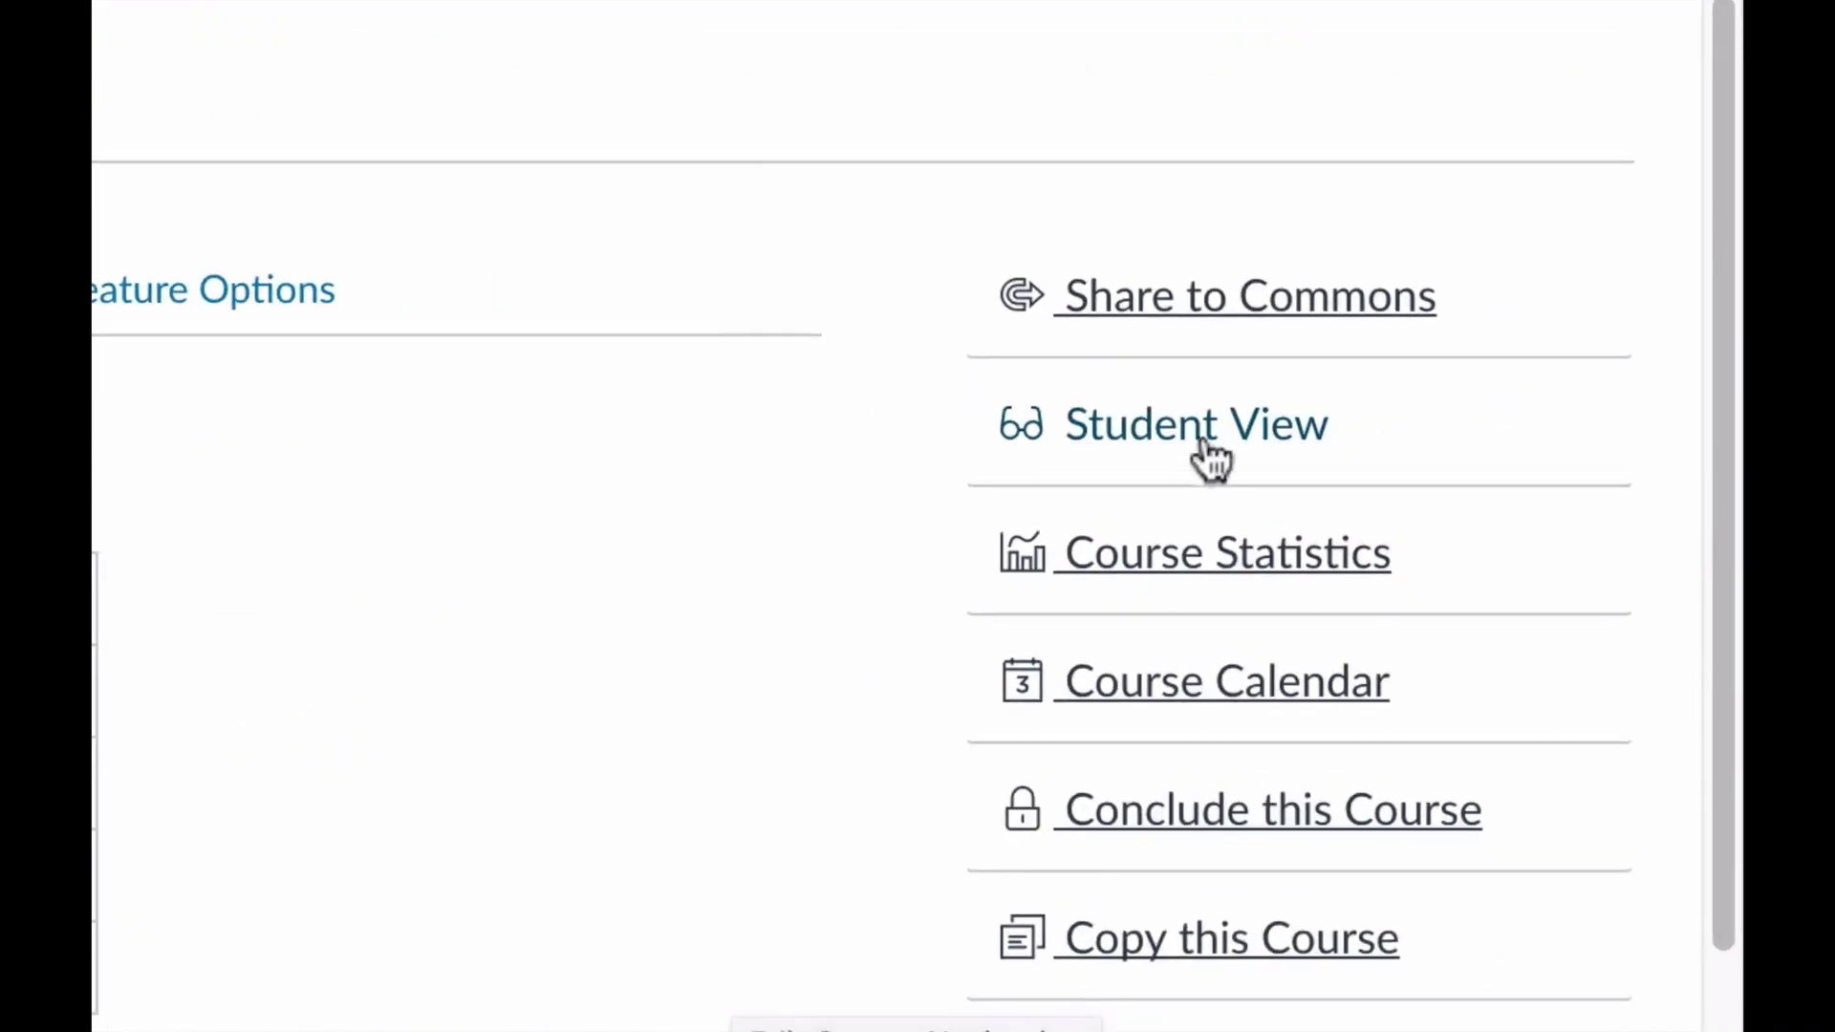
Step: Enter Student View and open the course Modules page as a student
{"action": "left_click", "coordinate": [1246, 428]}
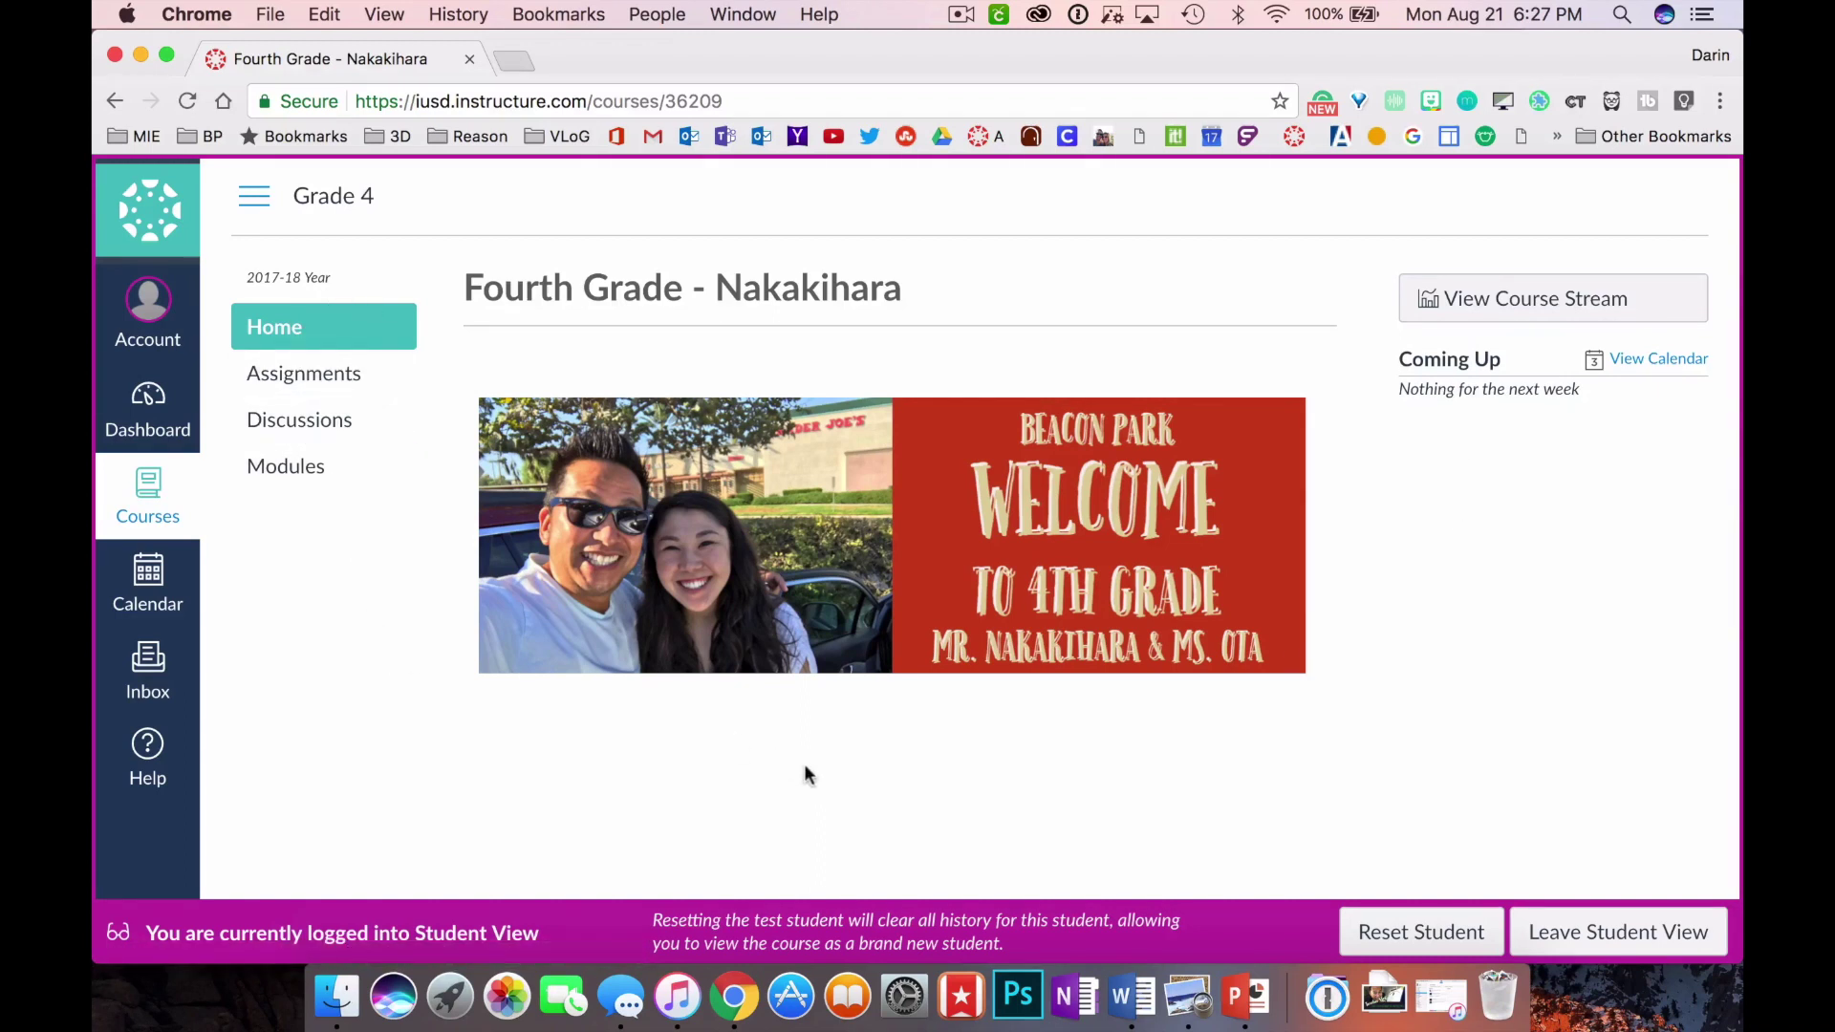
{"action": "left_click", "coordinate": [296, 478]}
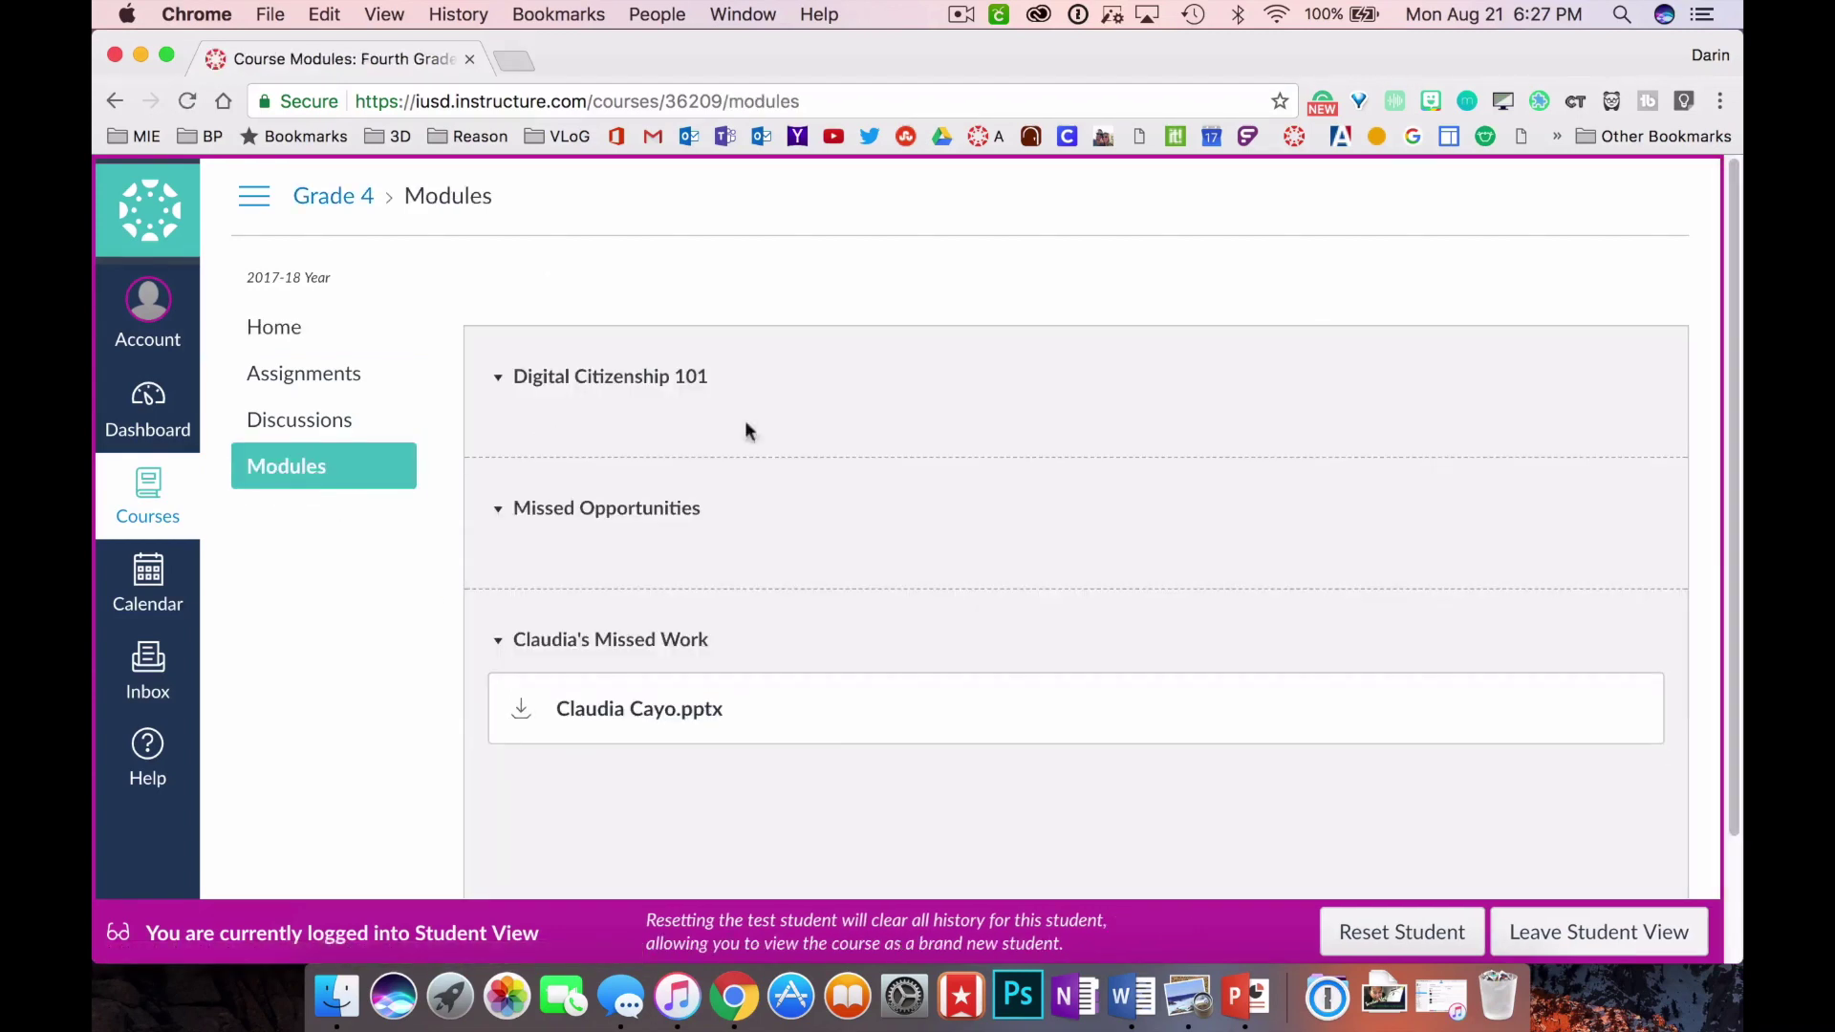
Step: Open the student's PowerPoint file from the module and scroll through its preview
{"action": "scroll", "coordinate": [1088, 587], "scroll_direction": "down", "scroll_amount": 3}
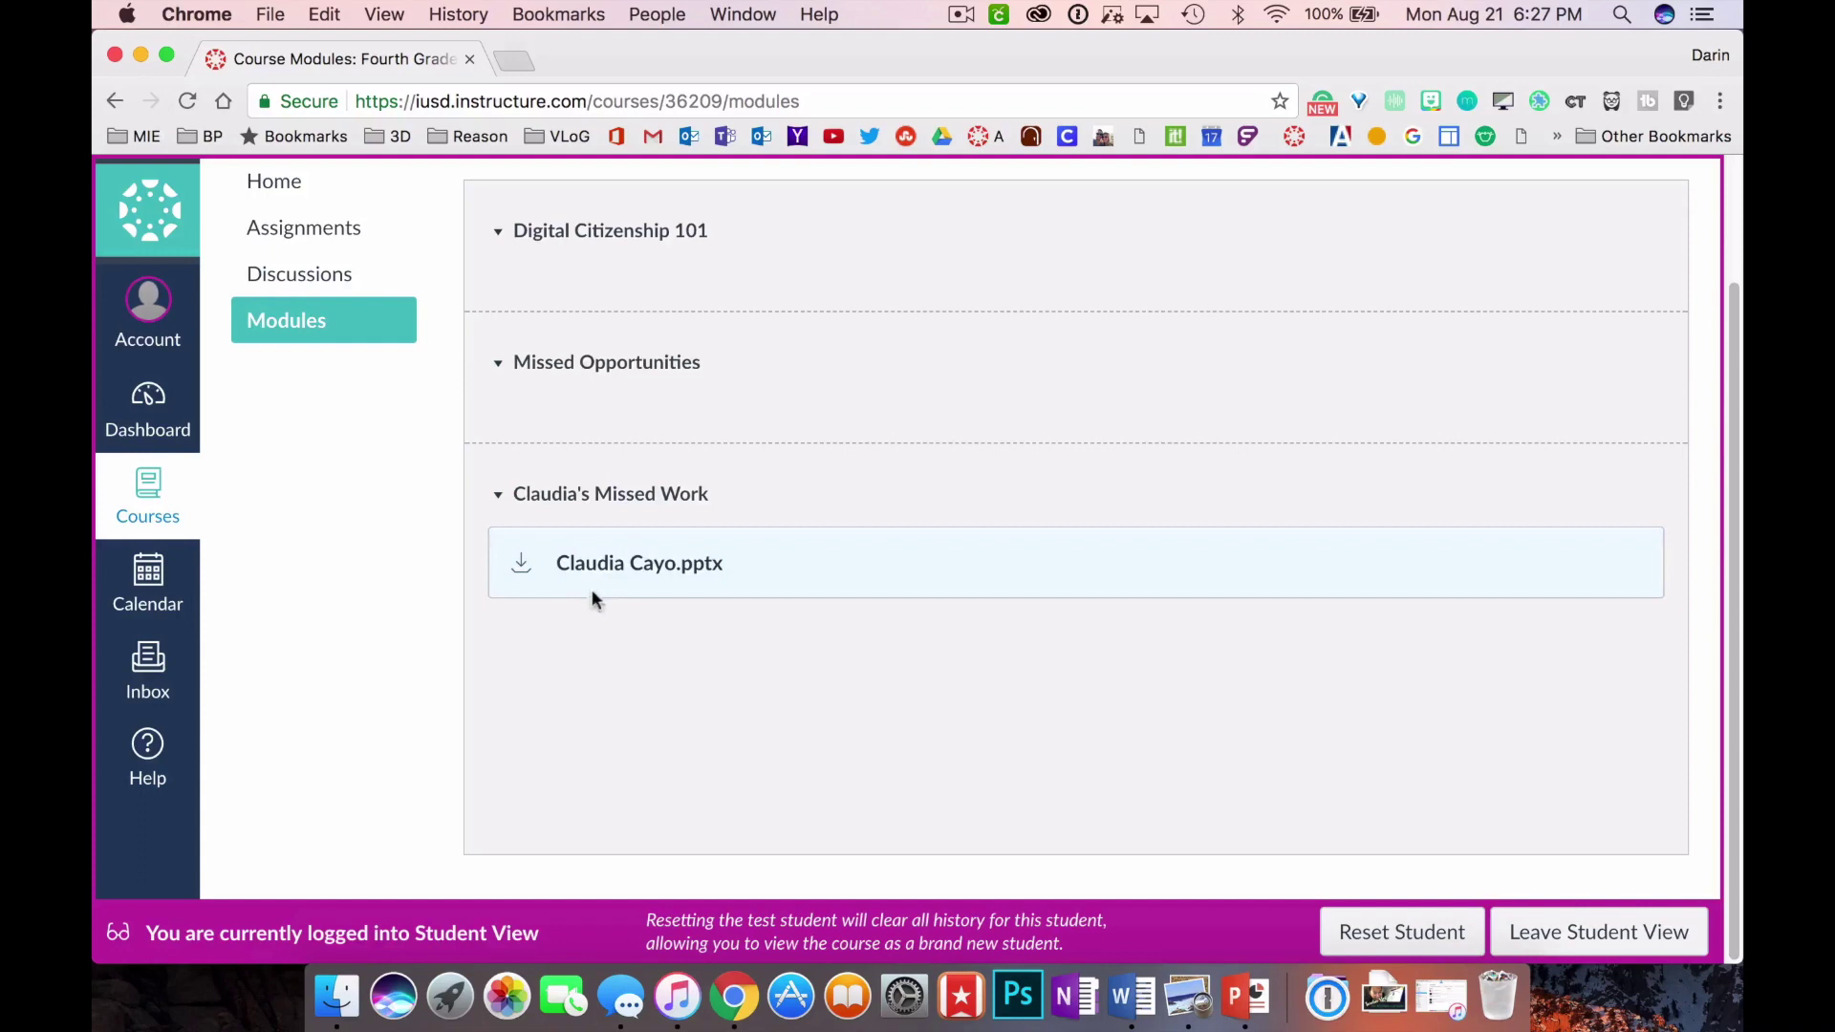
{"action": "left_click", "coordinate": [686, 570]}
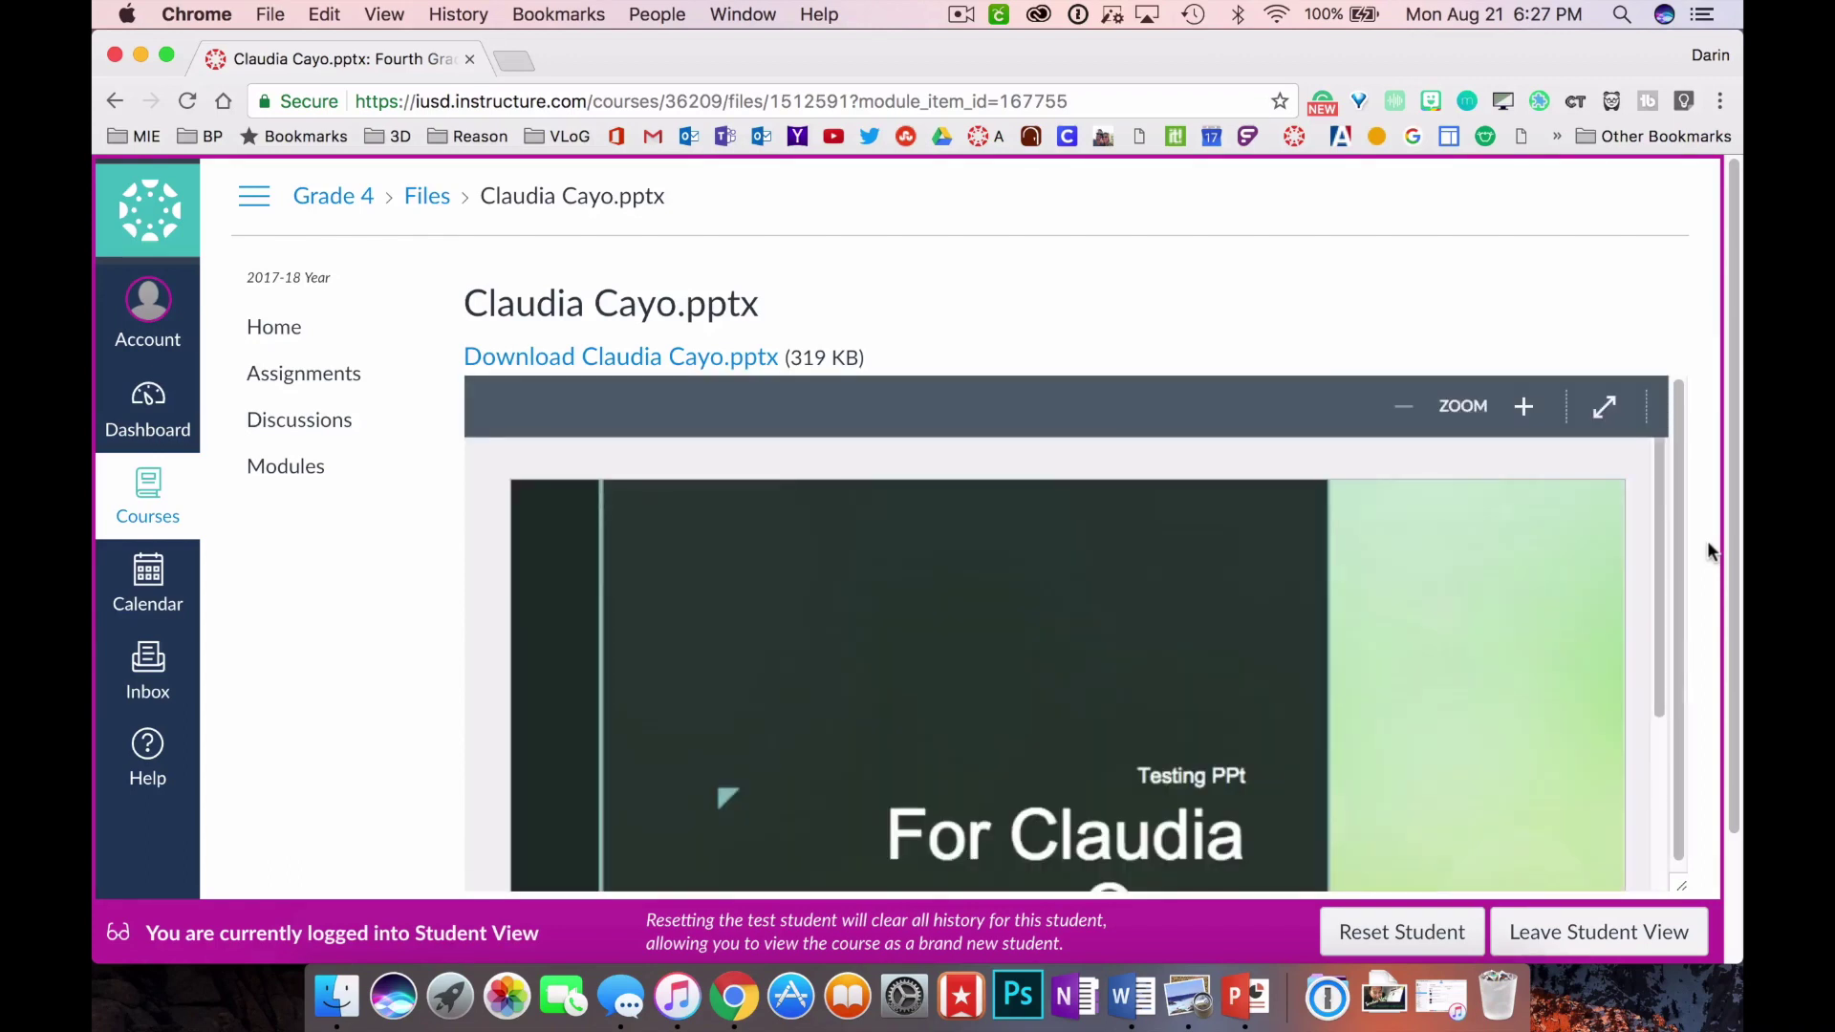
{"action": "scroll", "coordinate": [1707, 541], "scroll_direction": "down", "scroll_amount": 3}
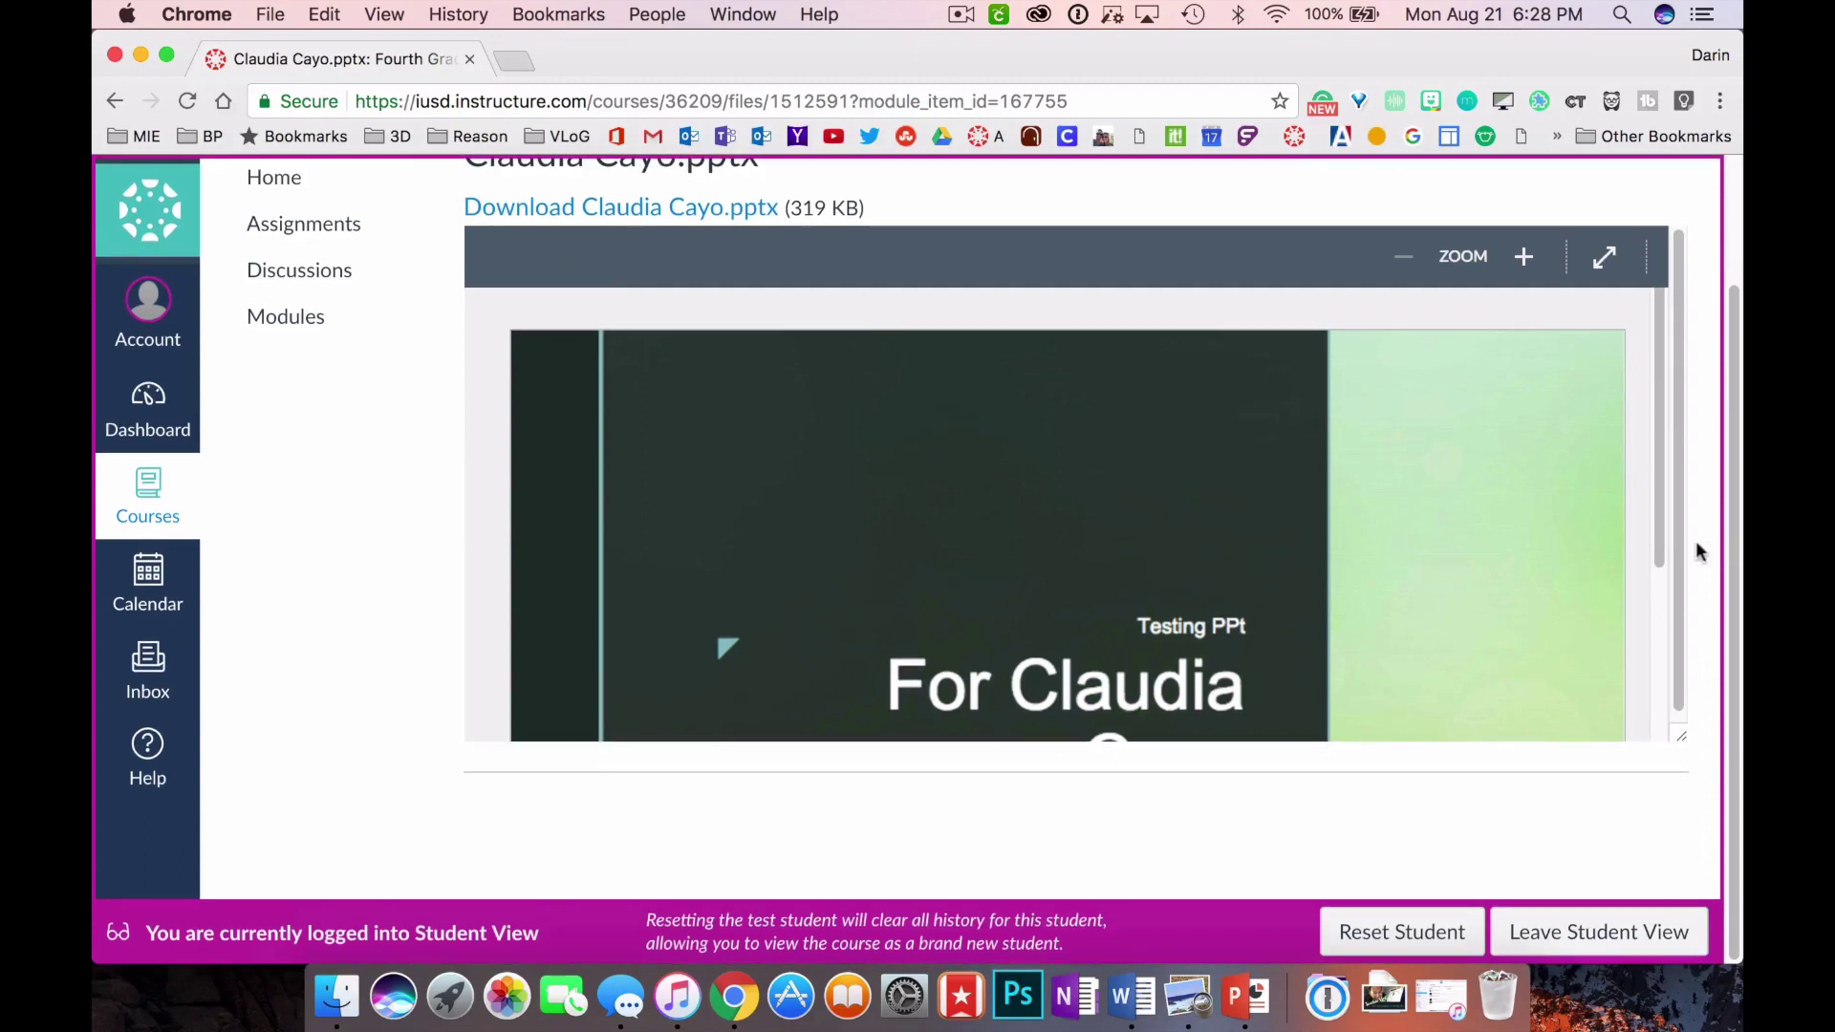
{"action": "scroll", "coordinate": [1653, 530], "scroll_direction": "down", "scroll_amount": 3}
{"action": "scroll", "coordinate": [1656, 515], "scroll_direction": "up", "scroll_amount": 3}
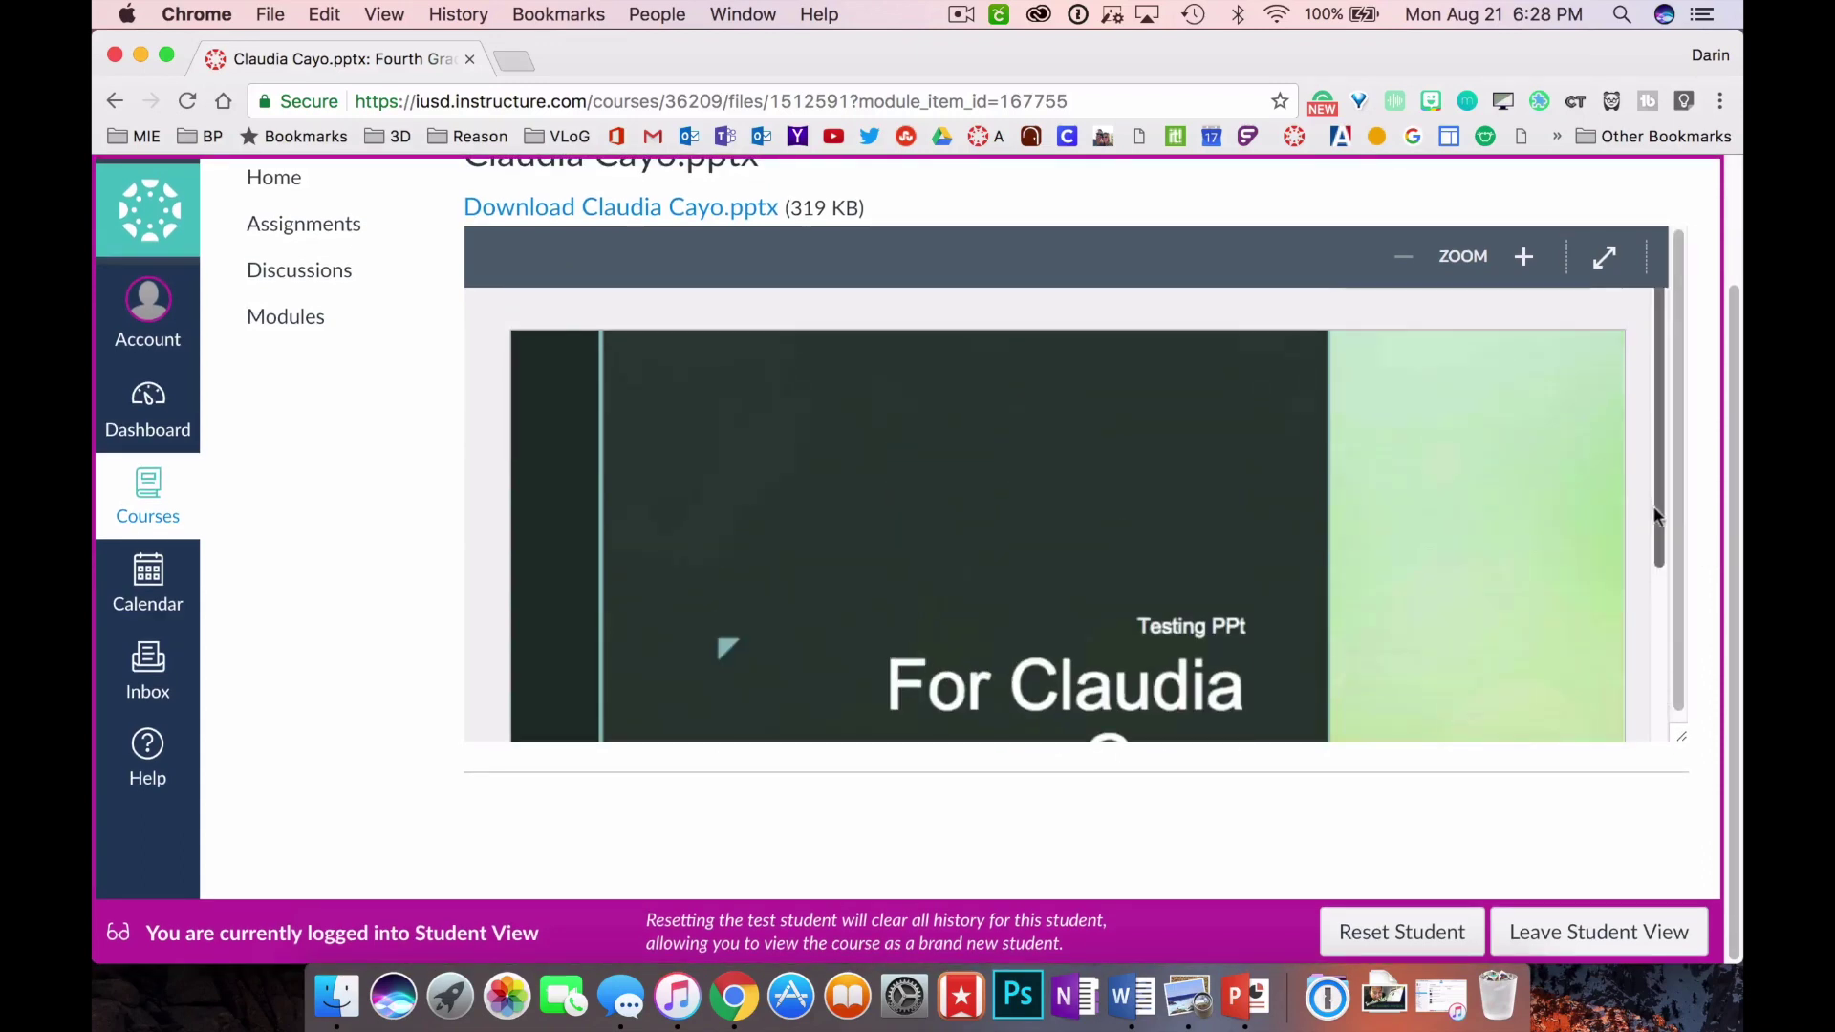
{"action": "scroll", "coordinate": [1658, 516], "scroll_direction": "down", "scroll_amount": 5}
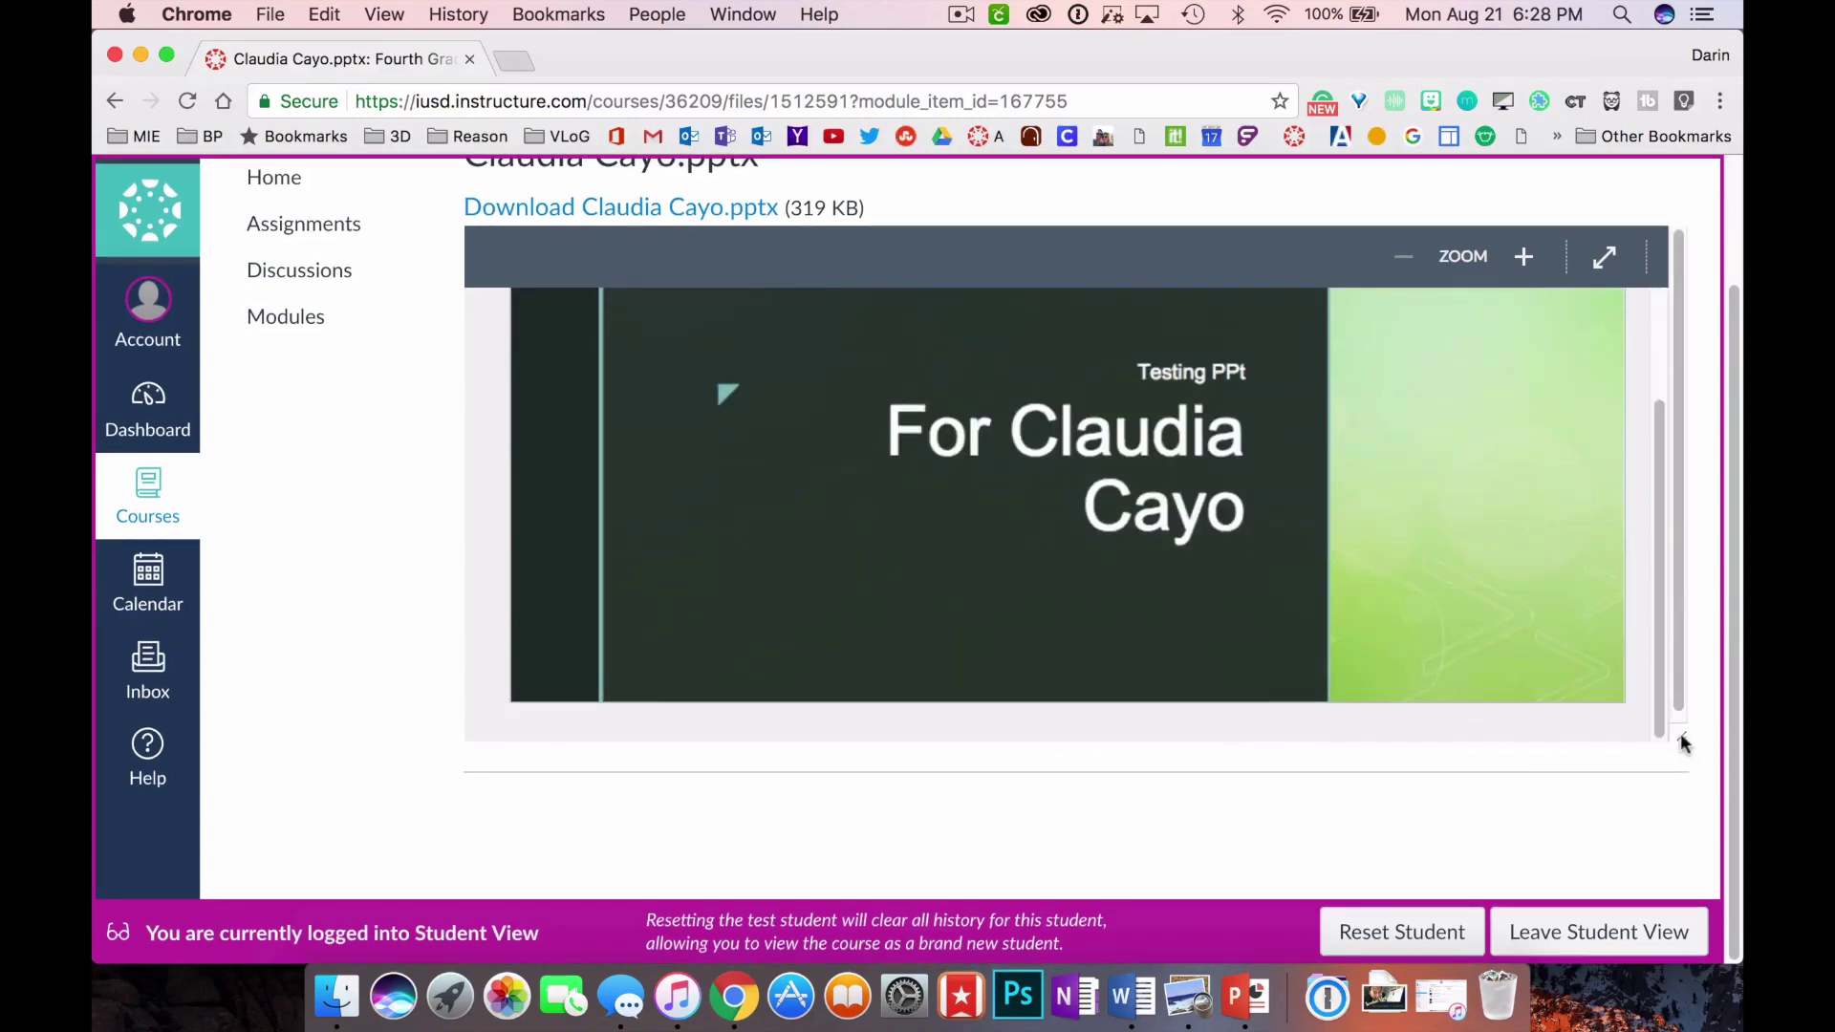
Step: Enlarge the slide preview with the resize grip, review it, then leave Student View
{"action": "left_click_drag", "start_coordinate": [1684, 743], "coordinate": [1684, 858]}
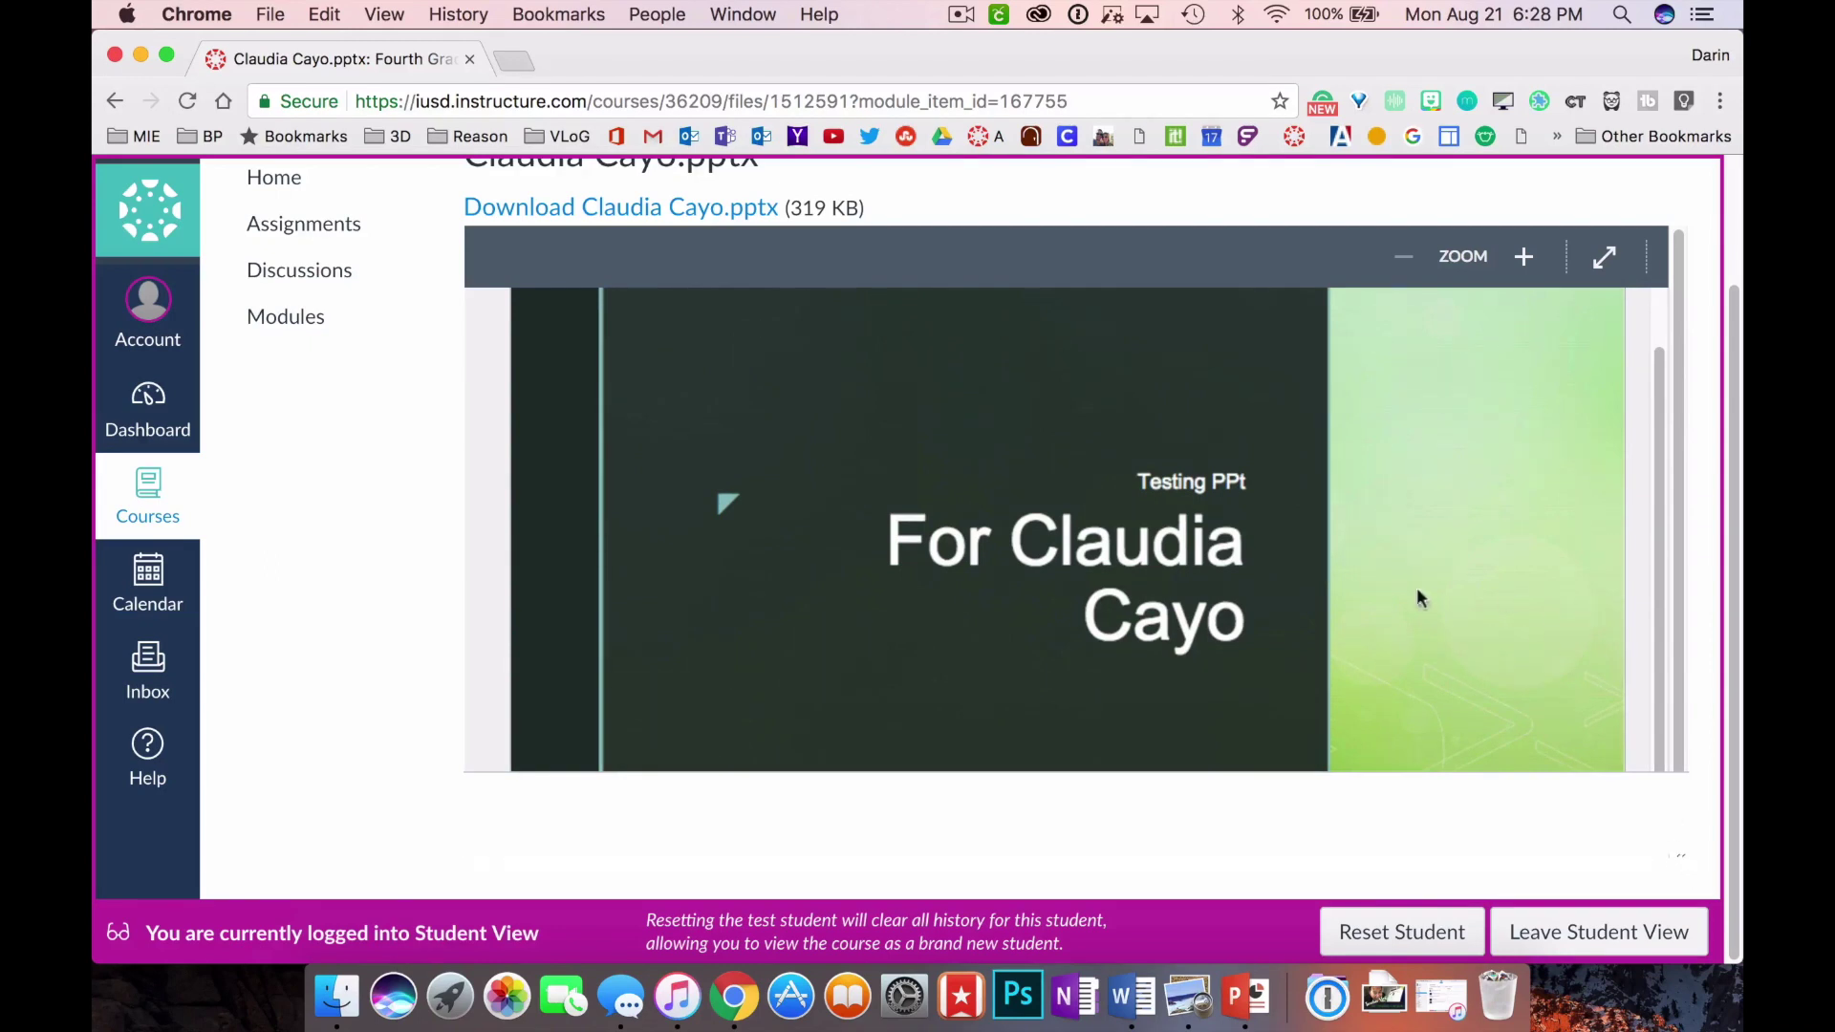
{"action": "scroll", "coordinate": [1328, 587], "scroll_direction": "down", "scroll_amount": 1}
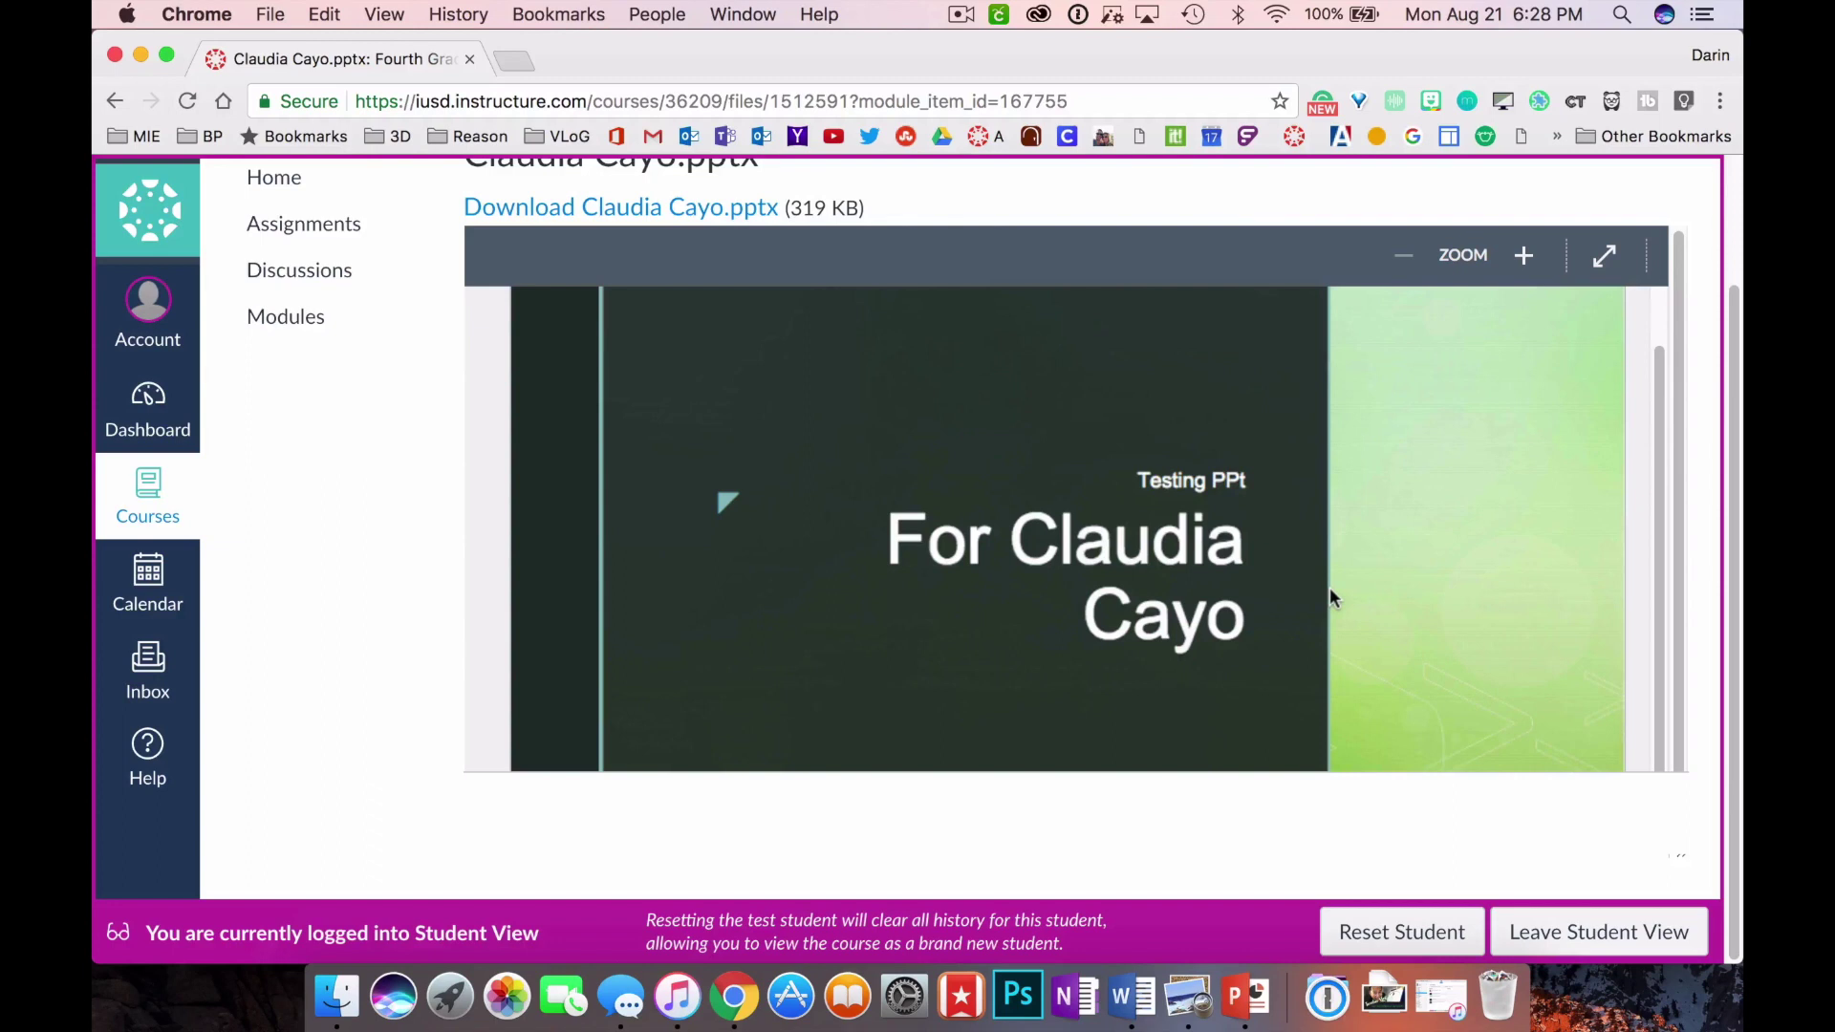
{"action": "scroll", "coordinate": [1330, 592], "scroll_direction": "up", "scroll_amount": 4}
{"action": "scroll", "coordinate": [1331, 597], "scroll_direction": "down", "scroll_amount": 3}
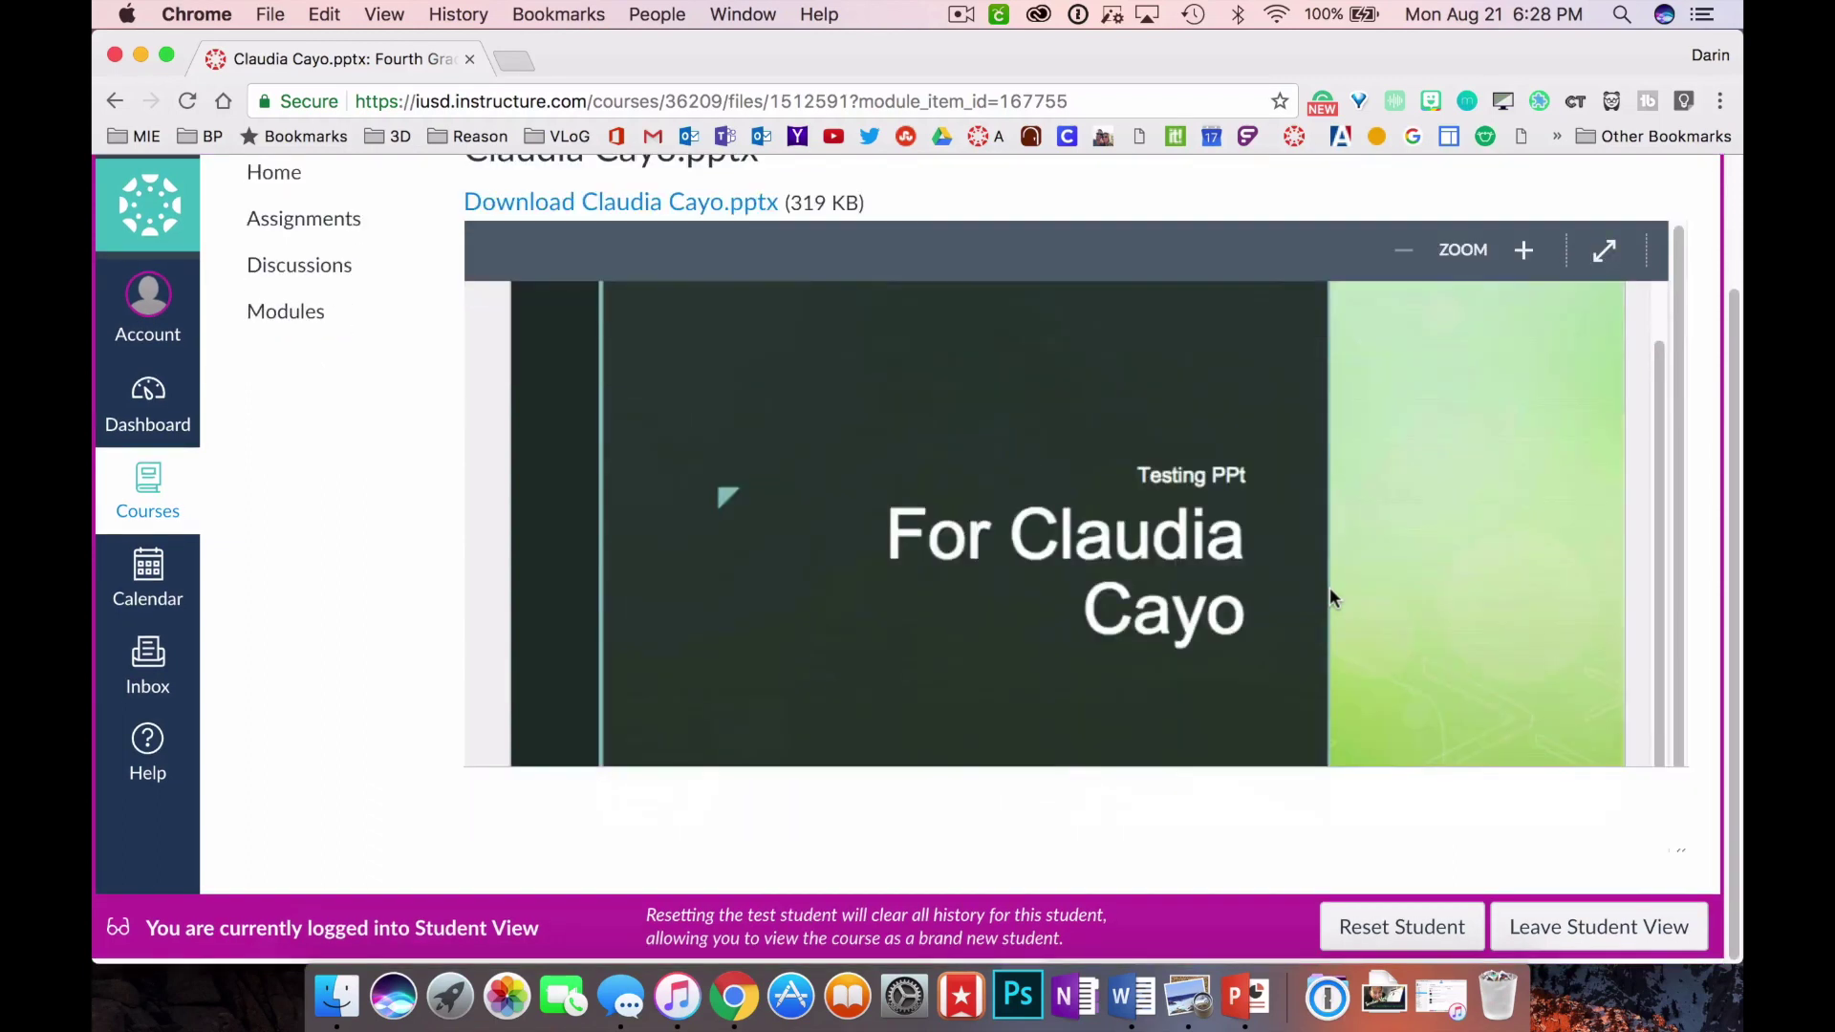
{"action": "left_click", "coordinate": [1624, 939]}
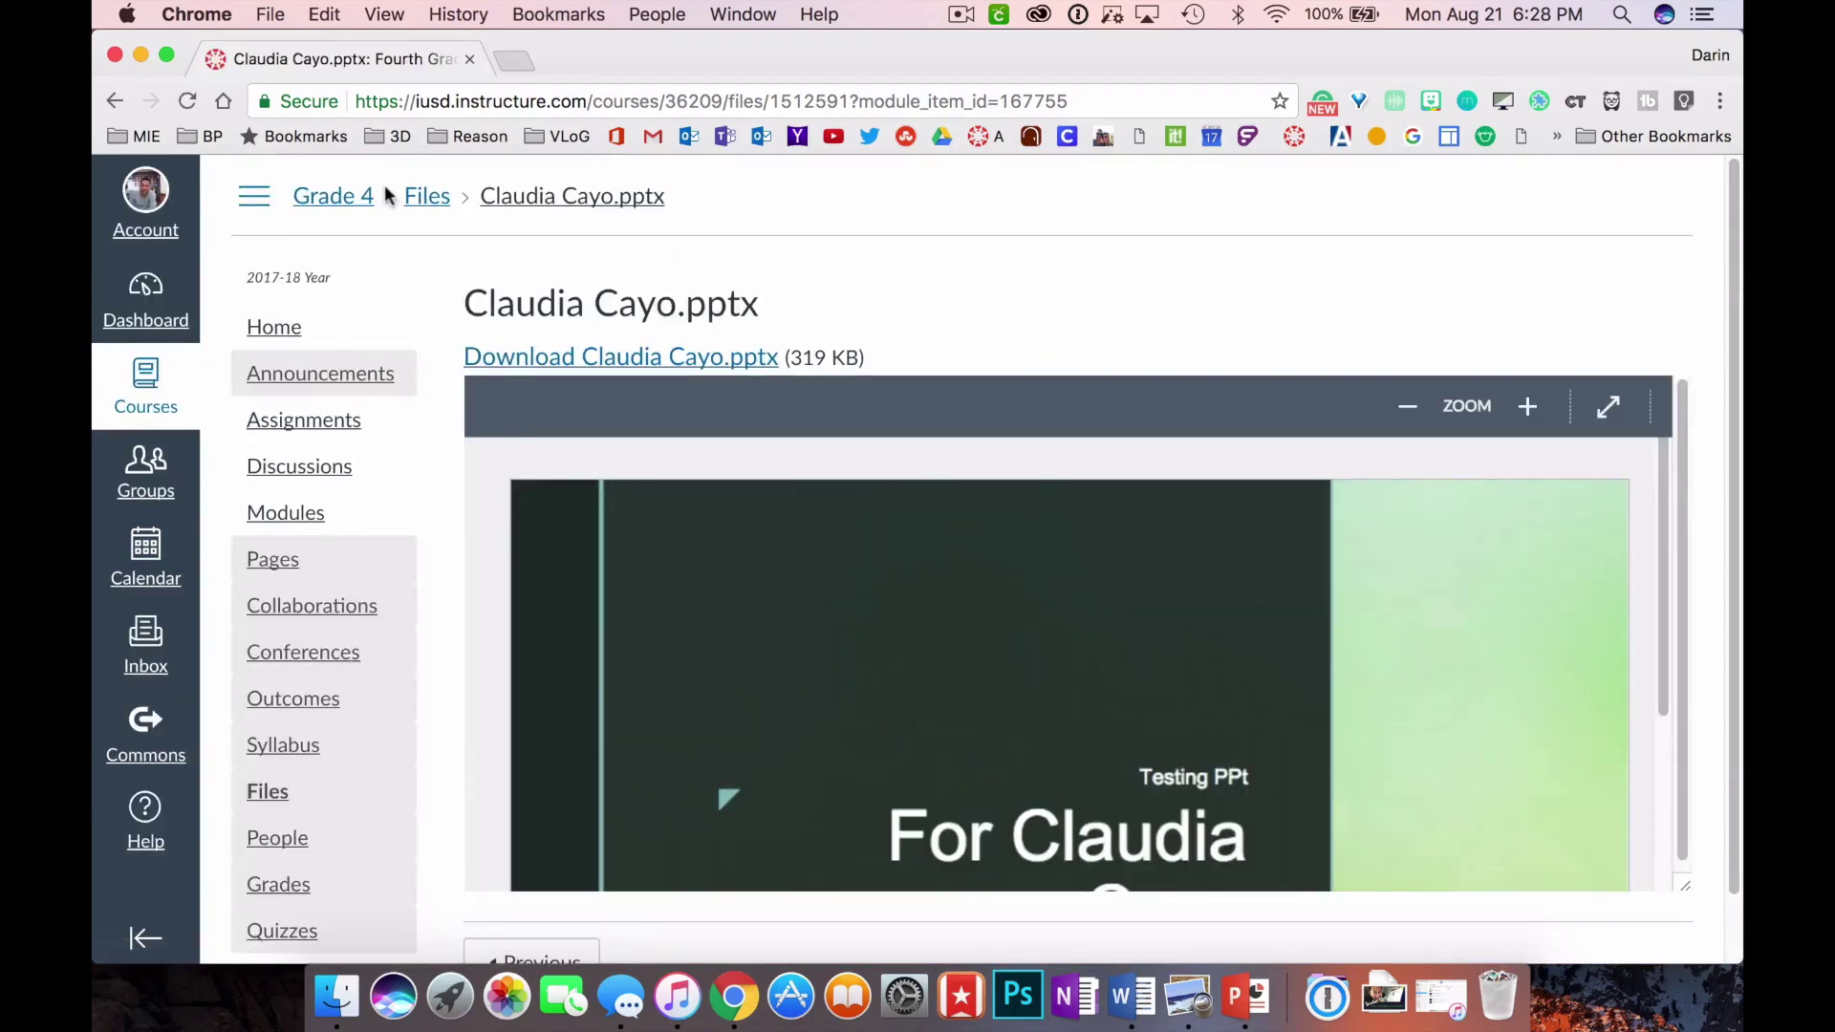
Step: Start adding a new uploaded file to the missed-work module, then cancel without adding anything
{"action": "left_click", "coordinate": [299, 519]}
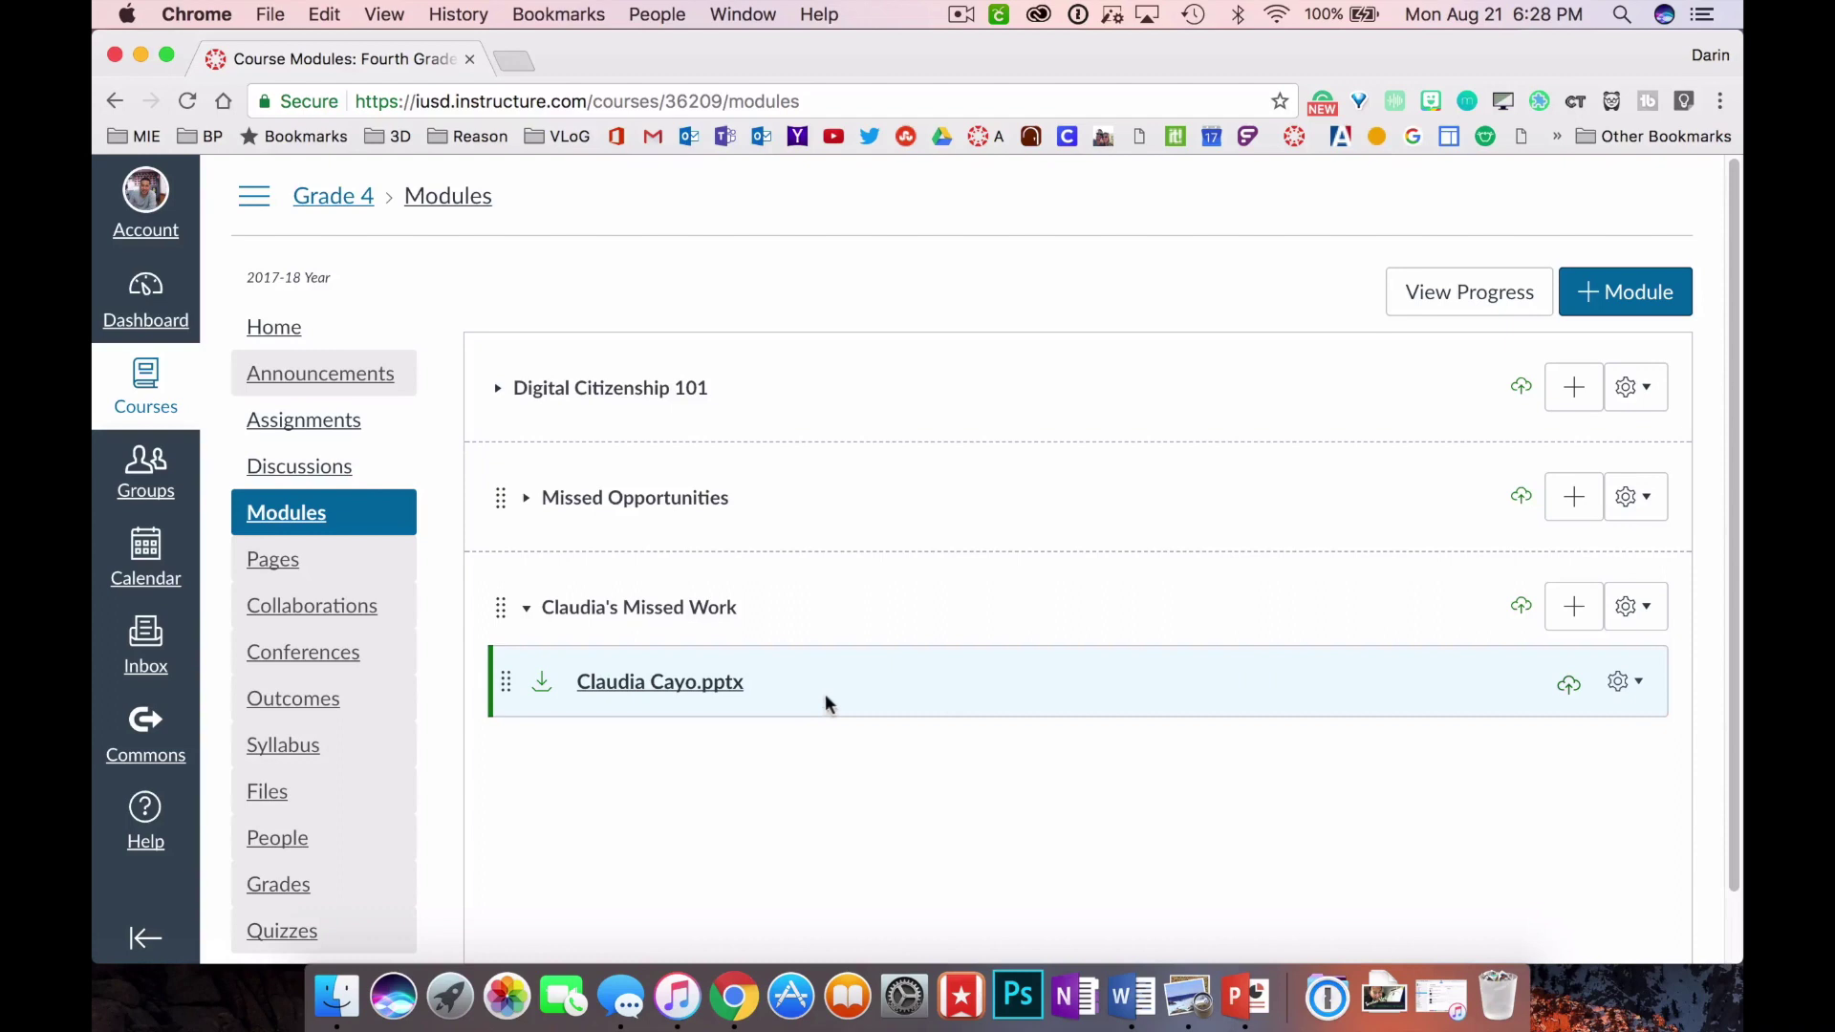
{"action": "left_click", "coordinate": [1584, 619]}
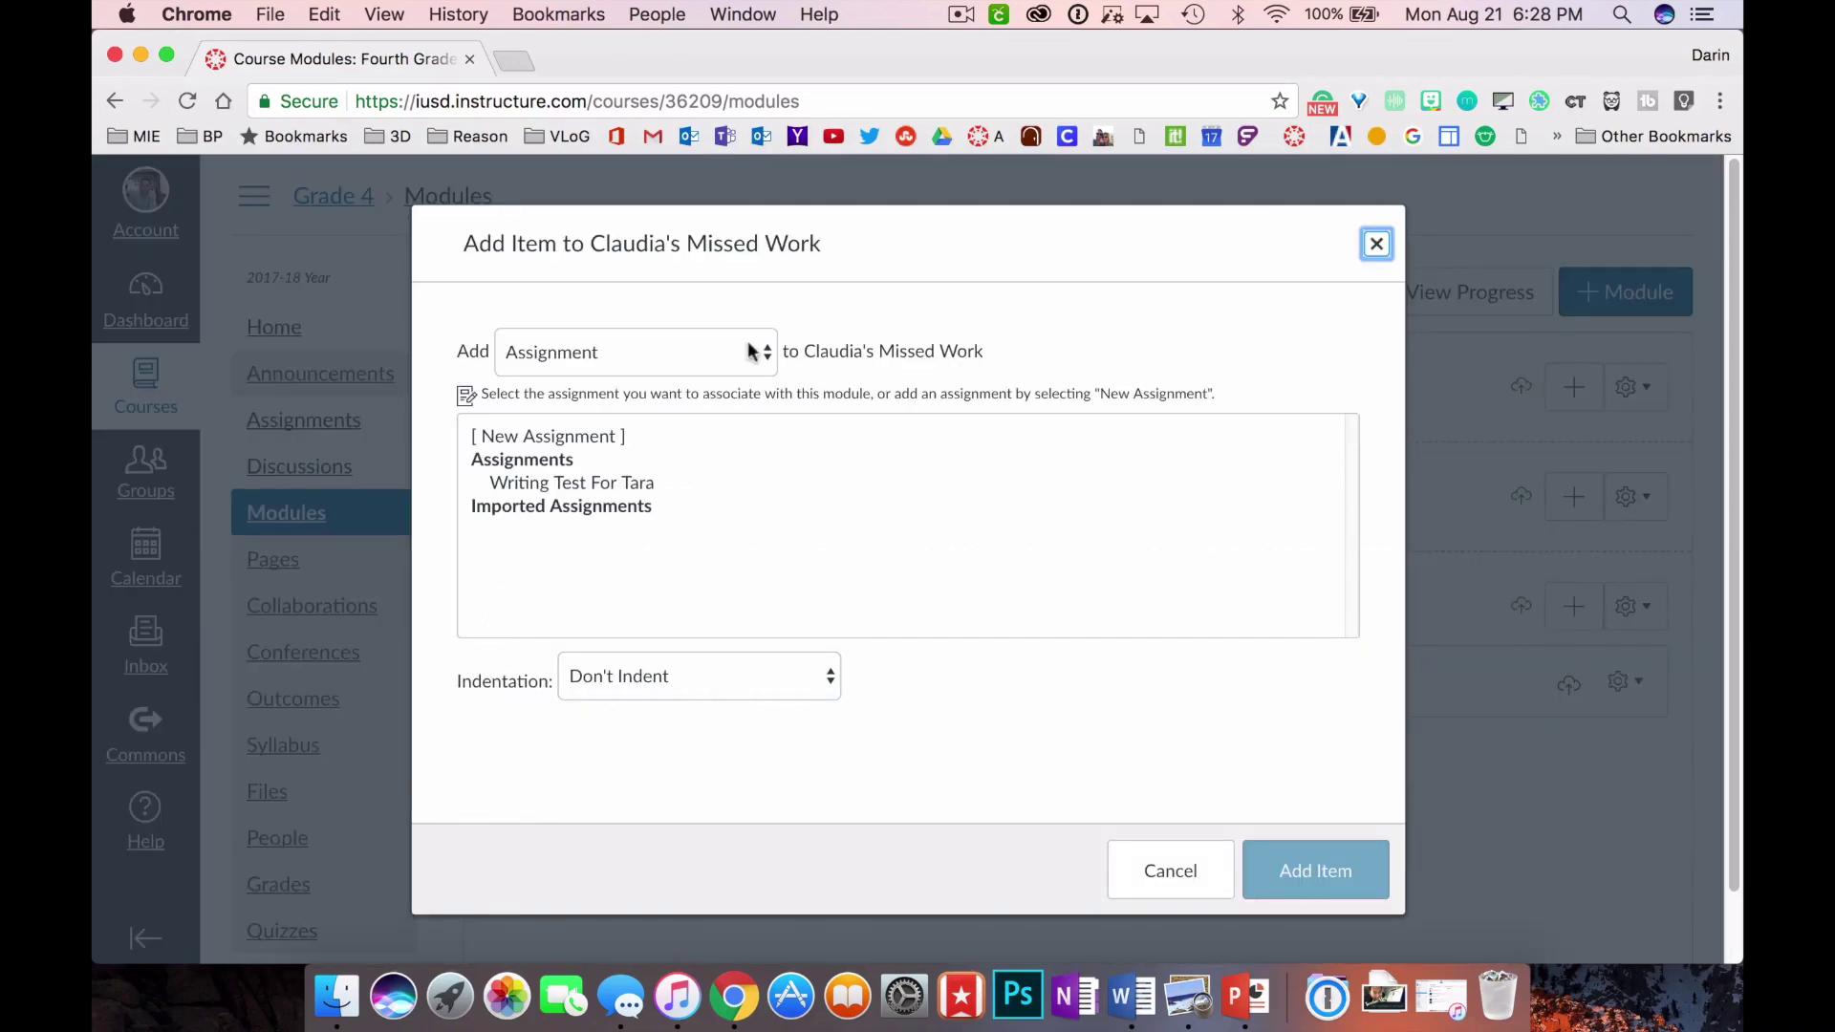
{"action": "left_click", "coordinate": [750, 351]}
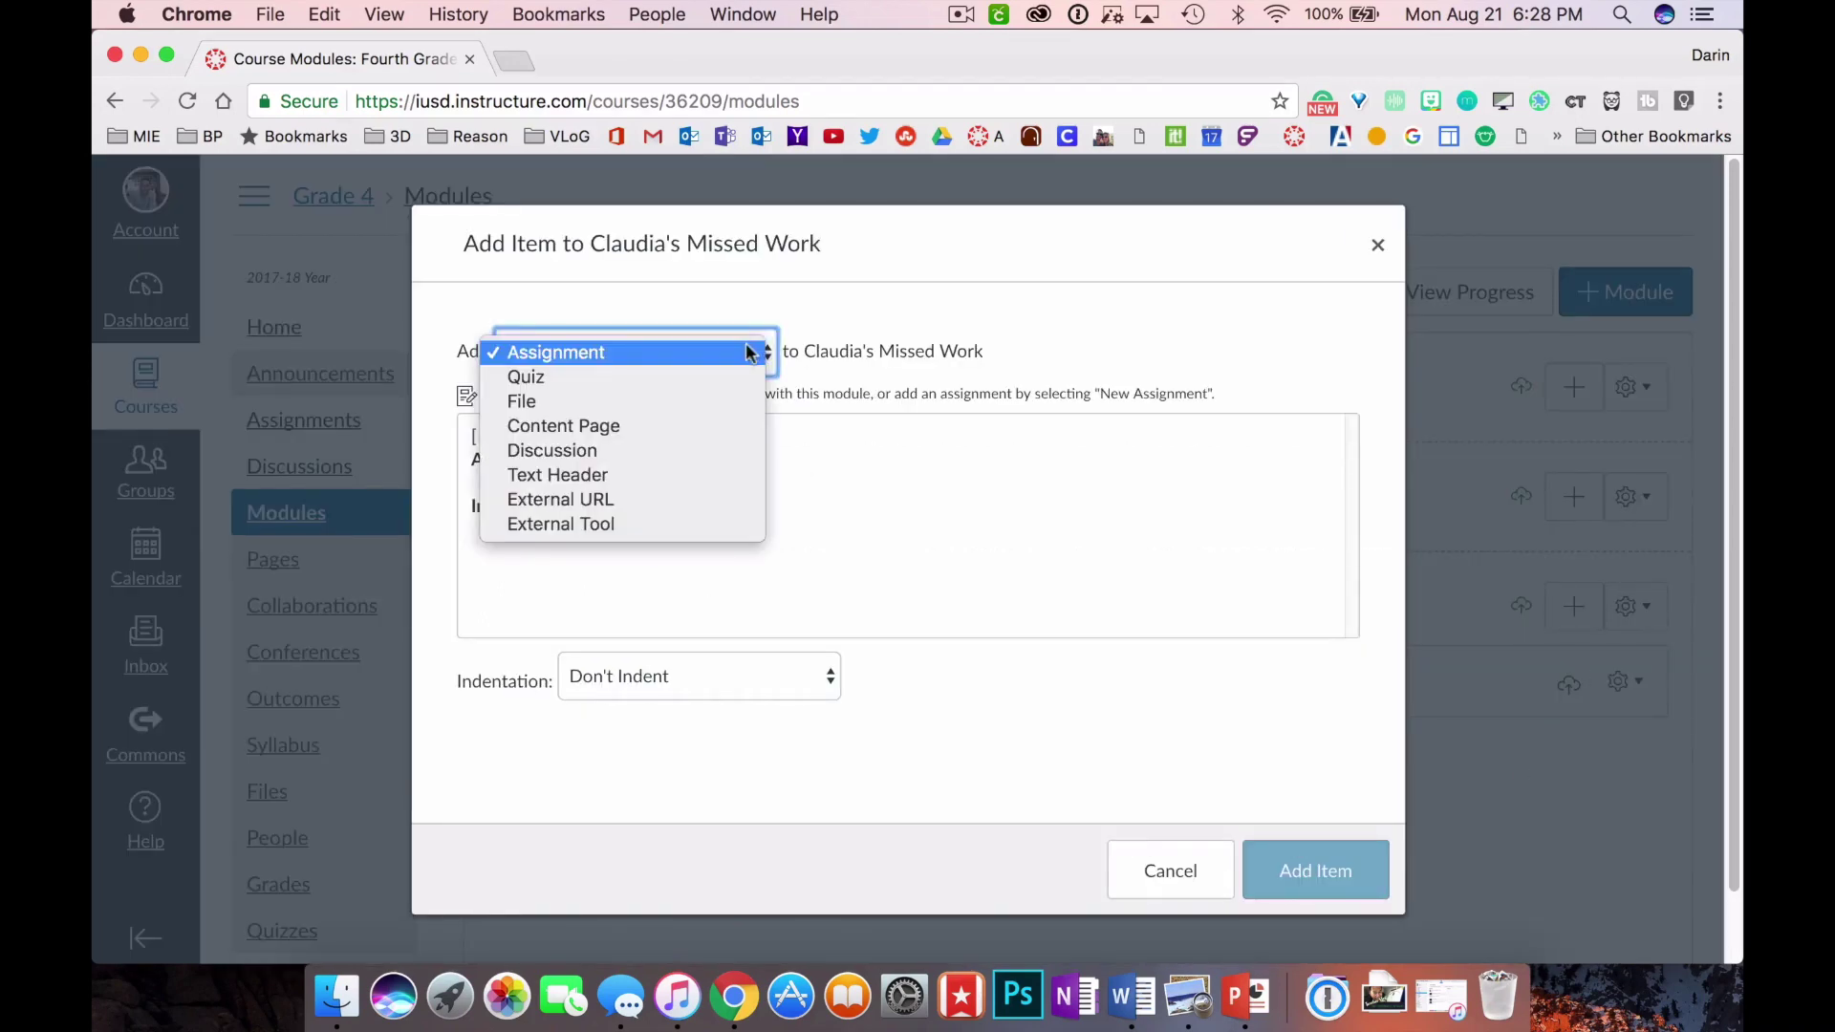
{"action": "left_click", "coordinate": [711, 398]}
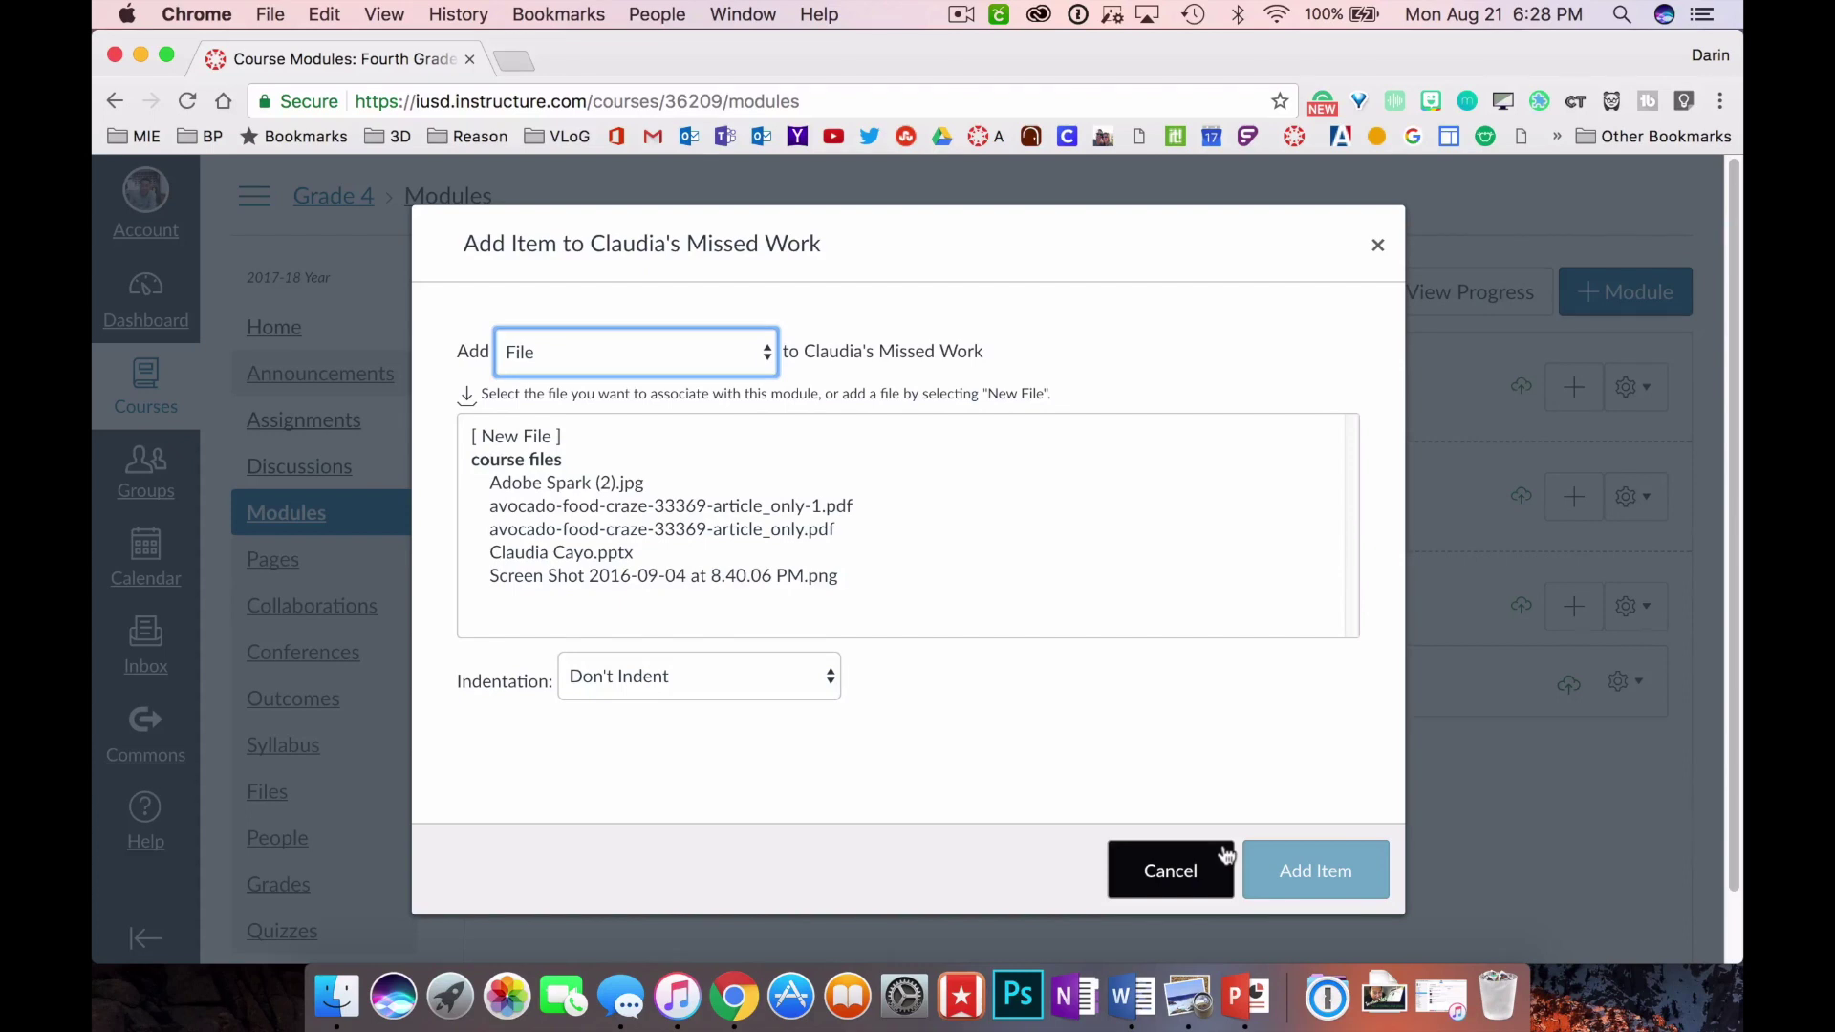
{"action": "left_click", "coordinate": [524, 438]}
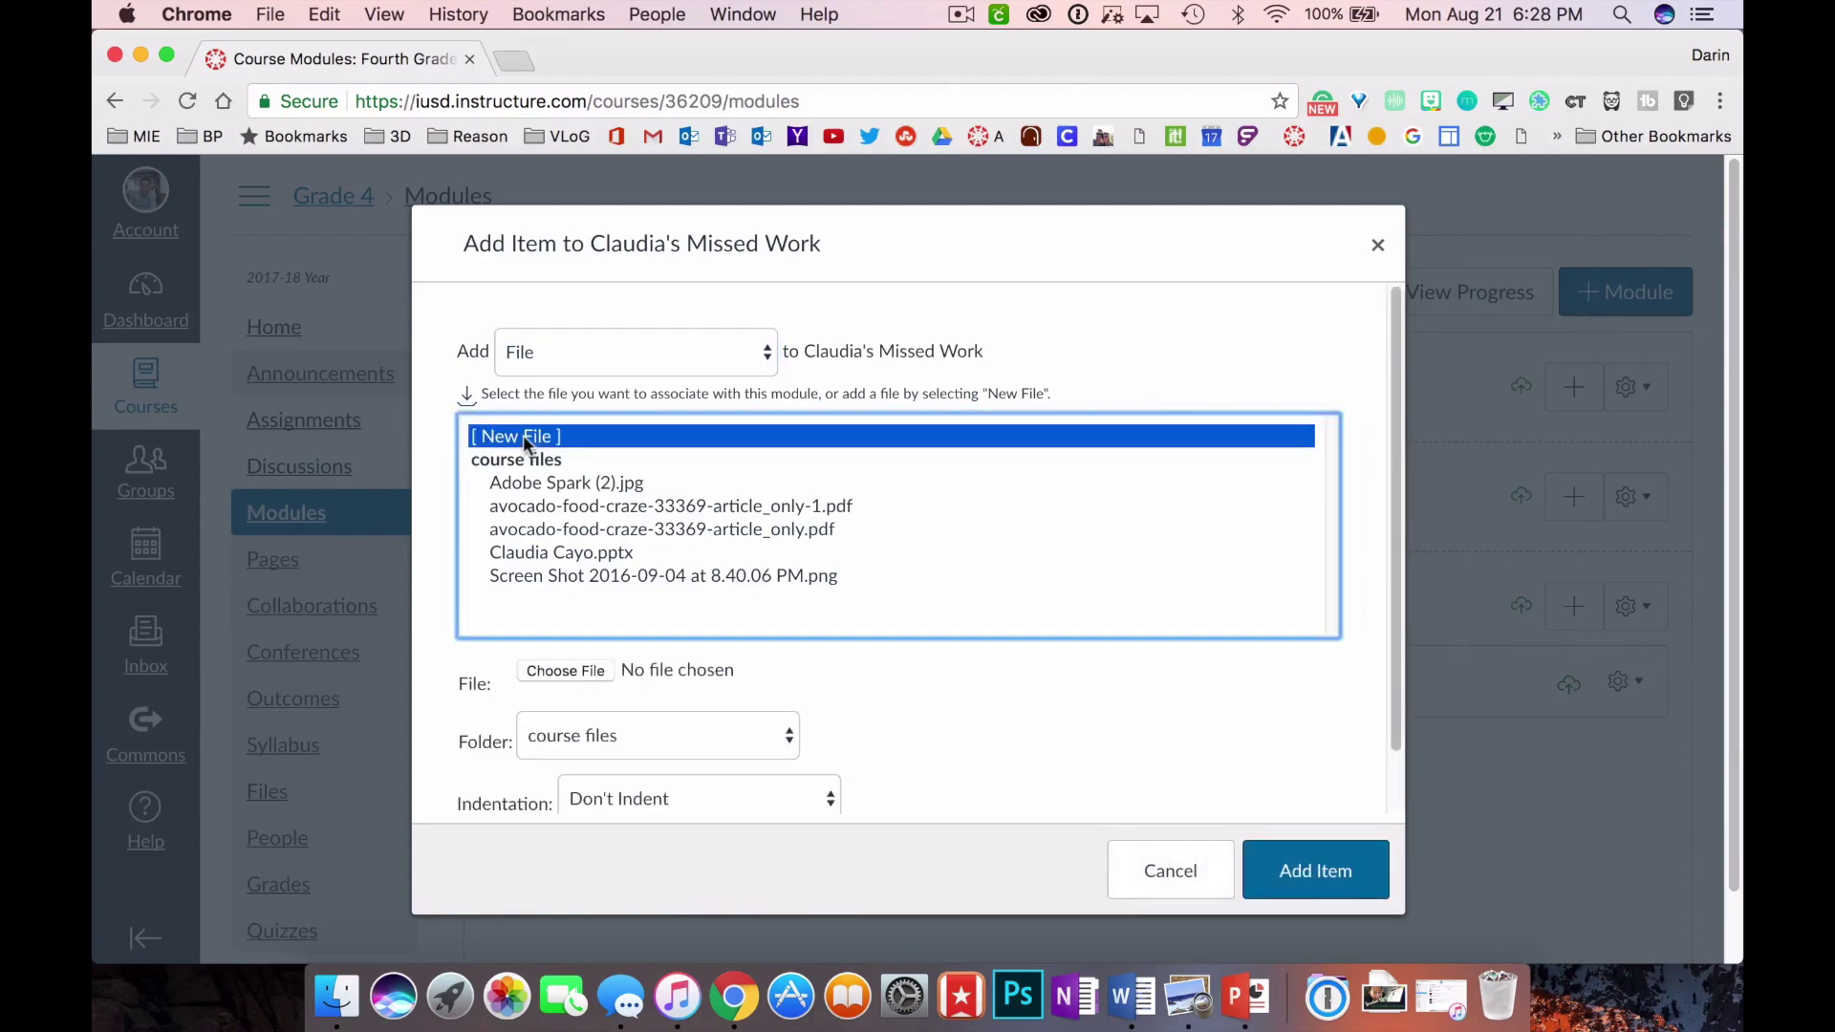
{"action": "scroll", "coordinate": [926, 672], "scroll_direction": "down", "scroll_amount": 5}
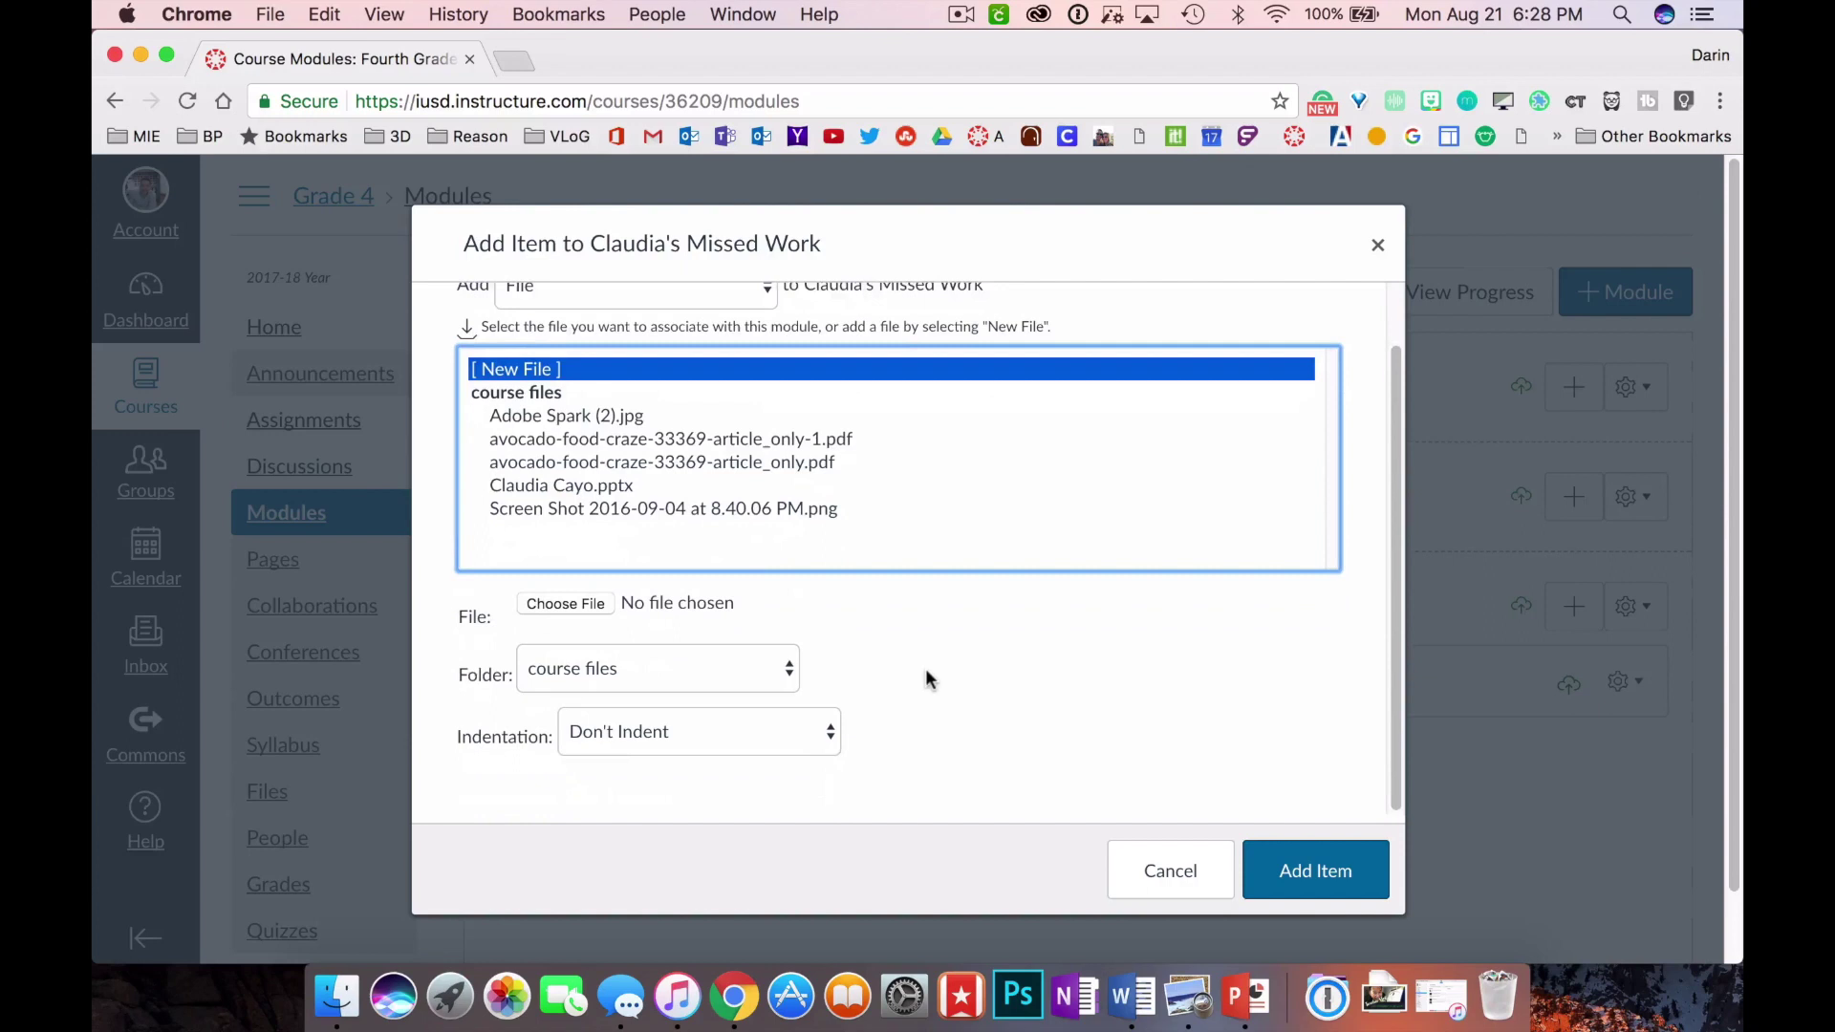
{"action": "left_click", "coordinate": [582, 529]}
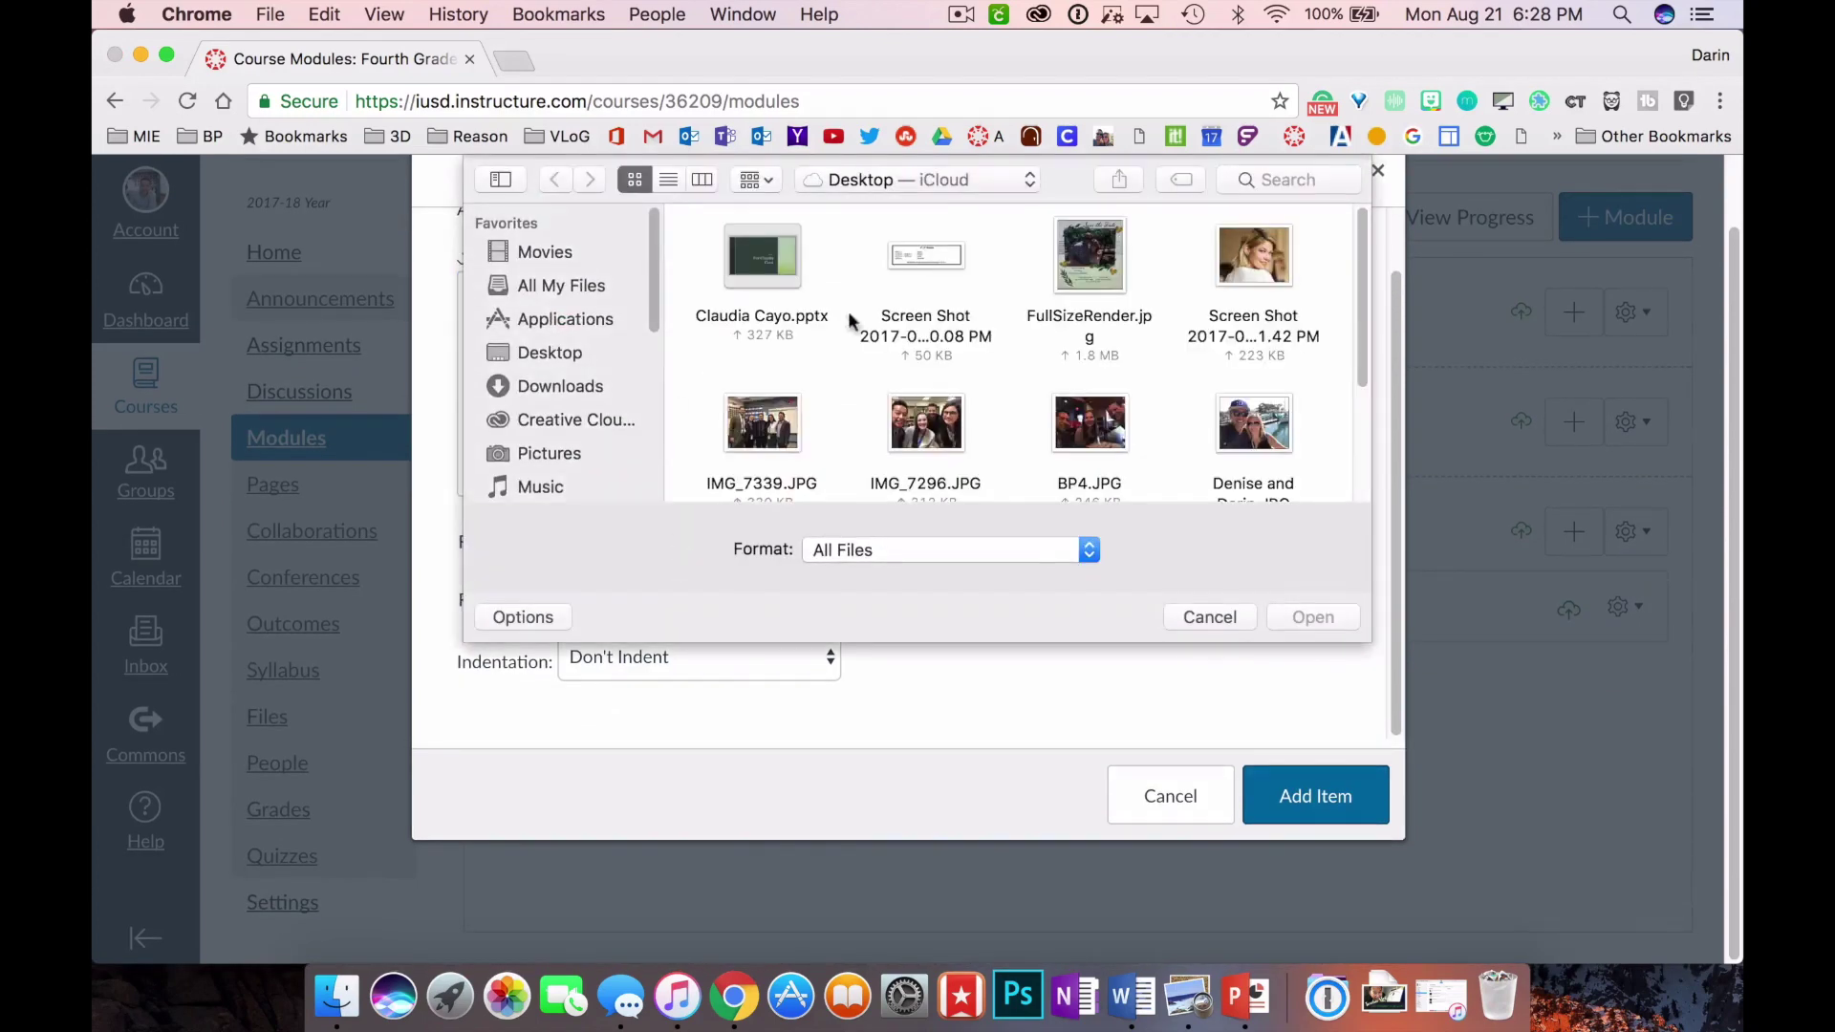
{"action": "left_click", "coordinate": [1209, 618]}
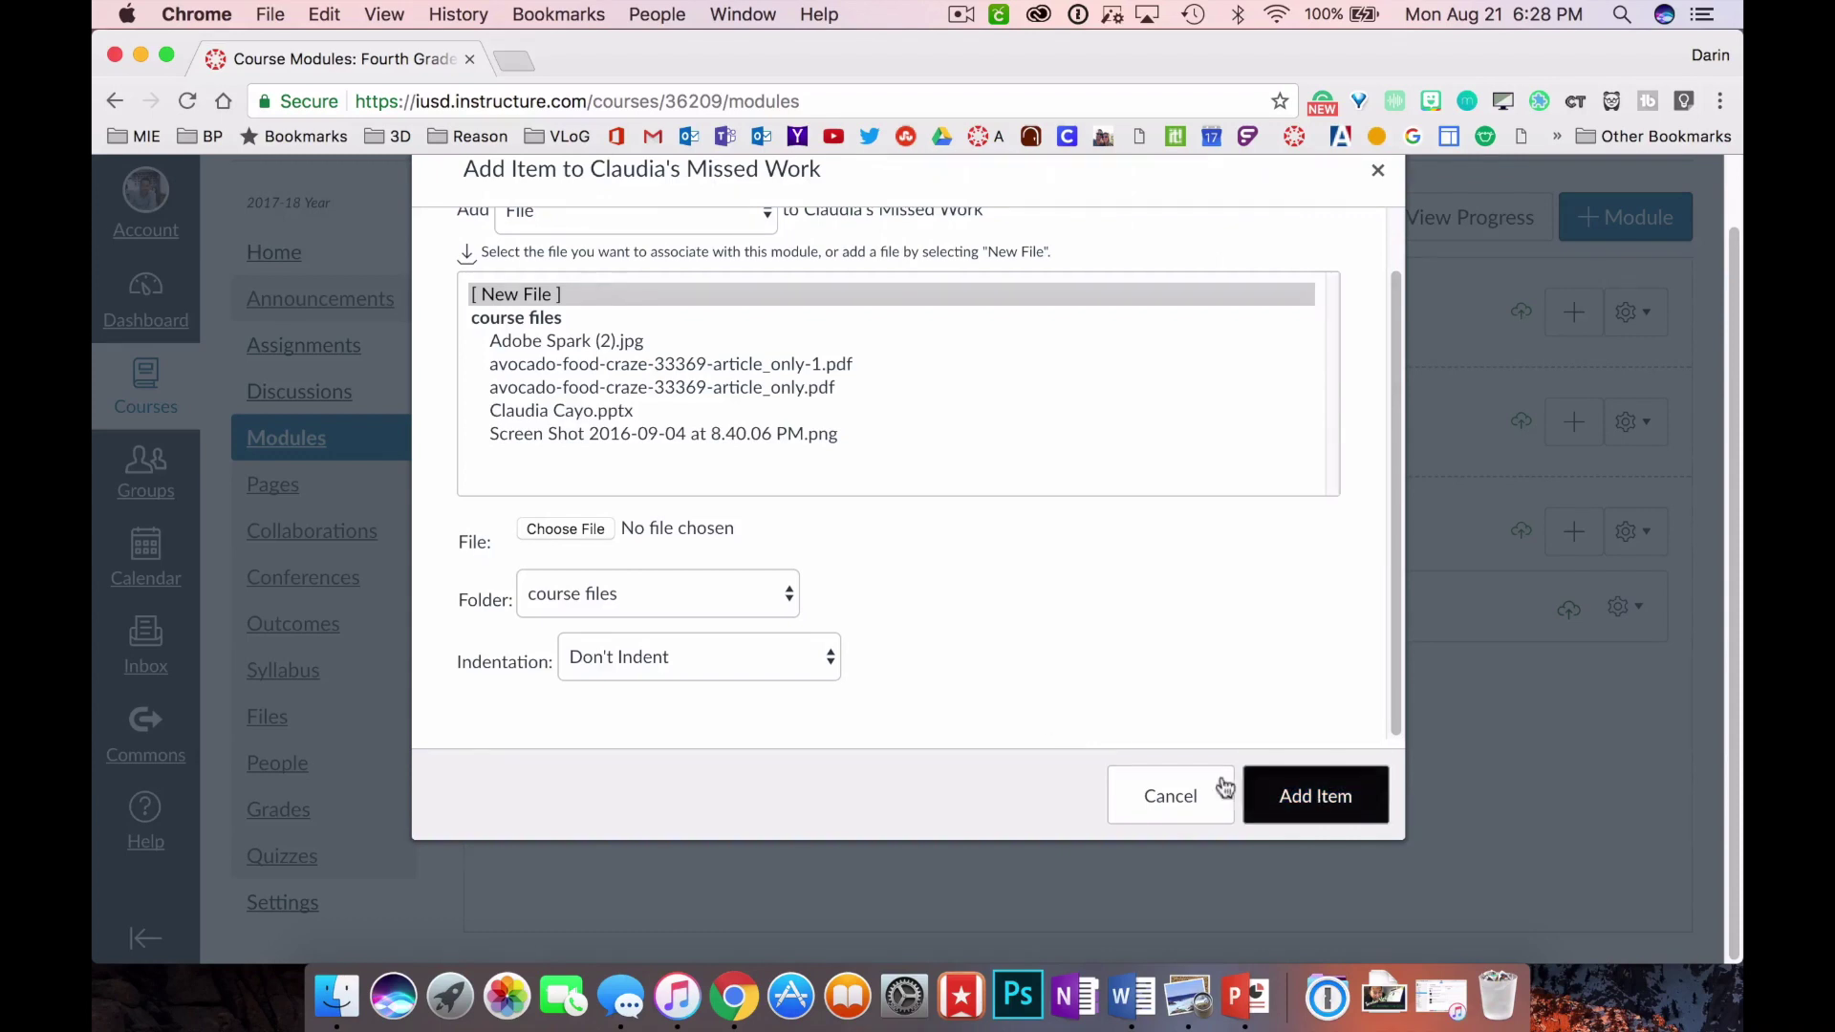
{"action": "left_click", "coordinate": [1177, 805]}
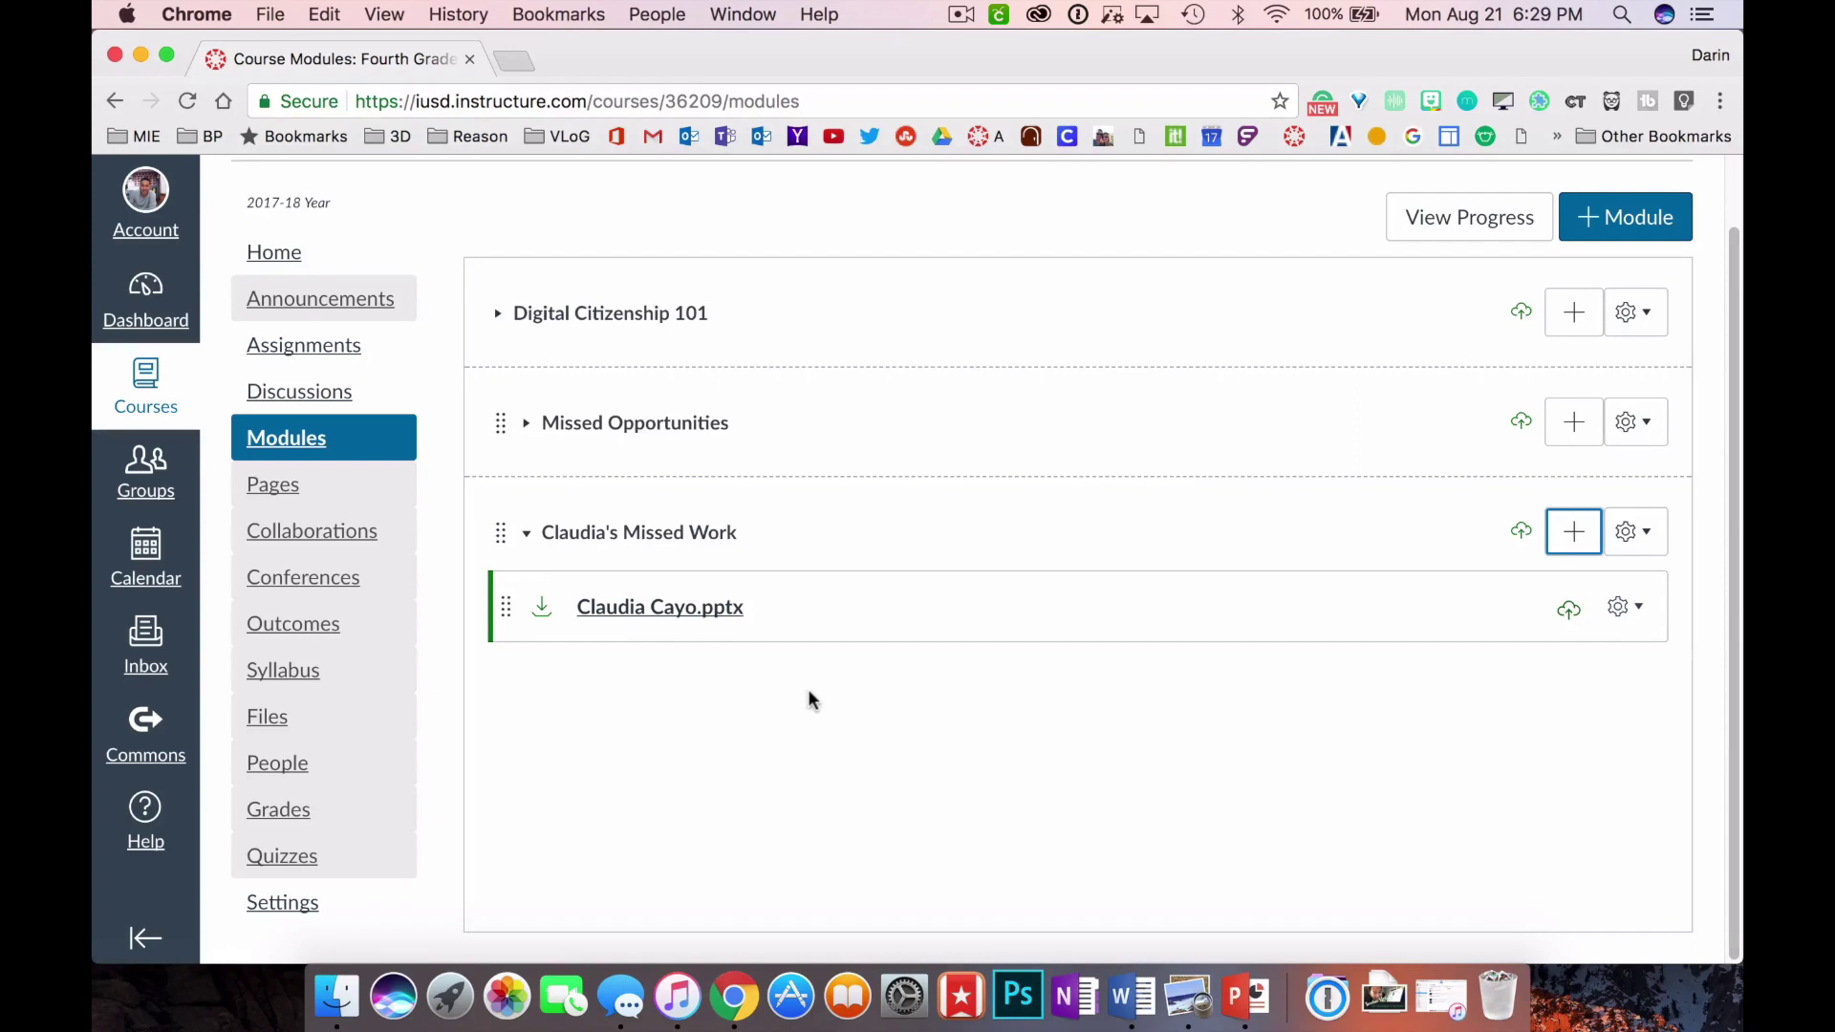
{"action": "scroll", "coordinate": [808, 690], "scroll_direction": "down", "scroll_amount": 2}
Step: Log out of the teacher account and open the Parent Signup form from the login page
{"action": "scroll", "coordinate": [182, 251], "scroll_direction": "up", "scroll_amount": 2}
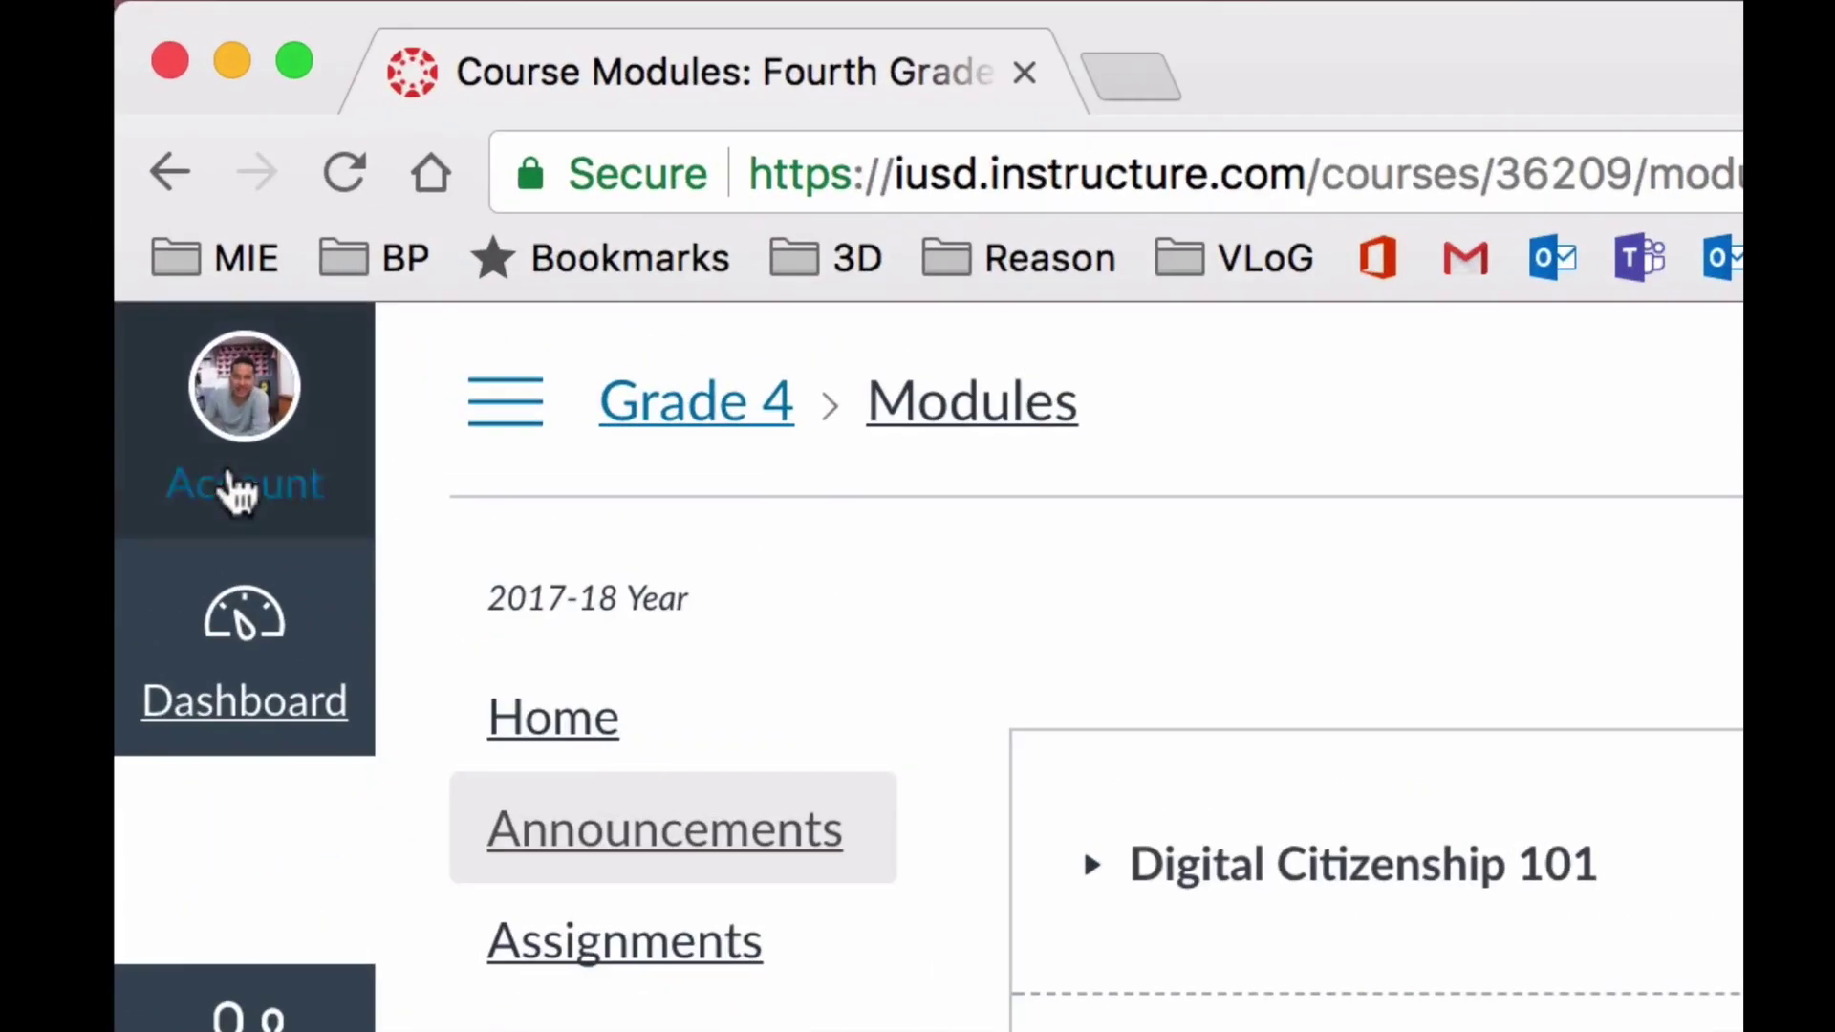
{"action": "left_click", "coordinate": [239, 490]}
{"action": "left_click", "coordinate": [895, 841]}
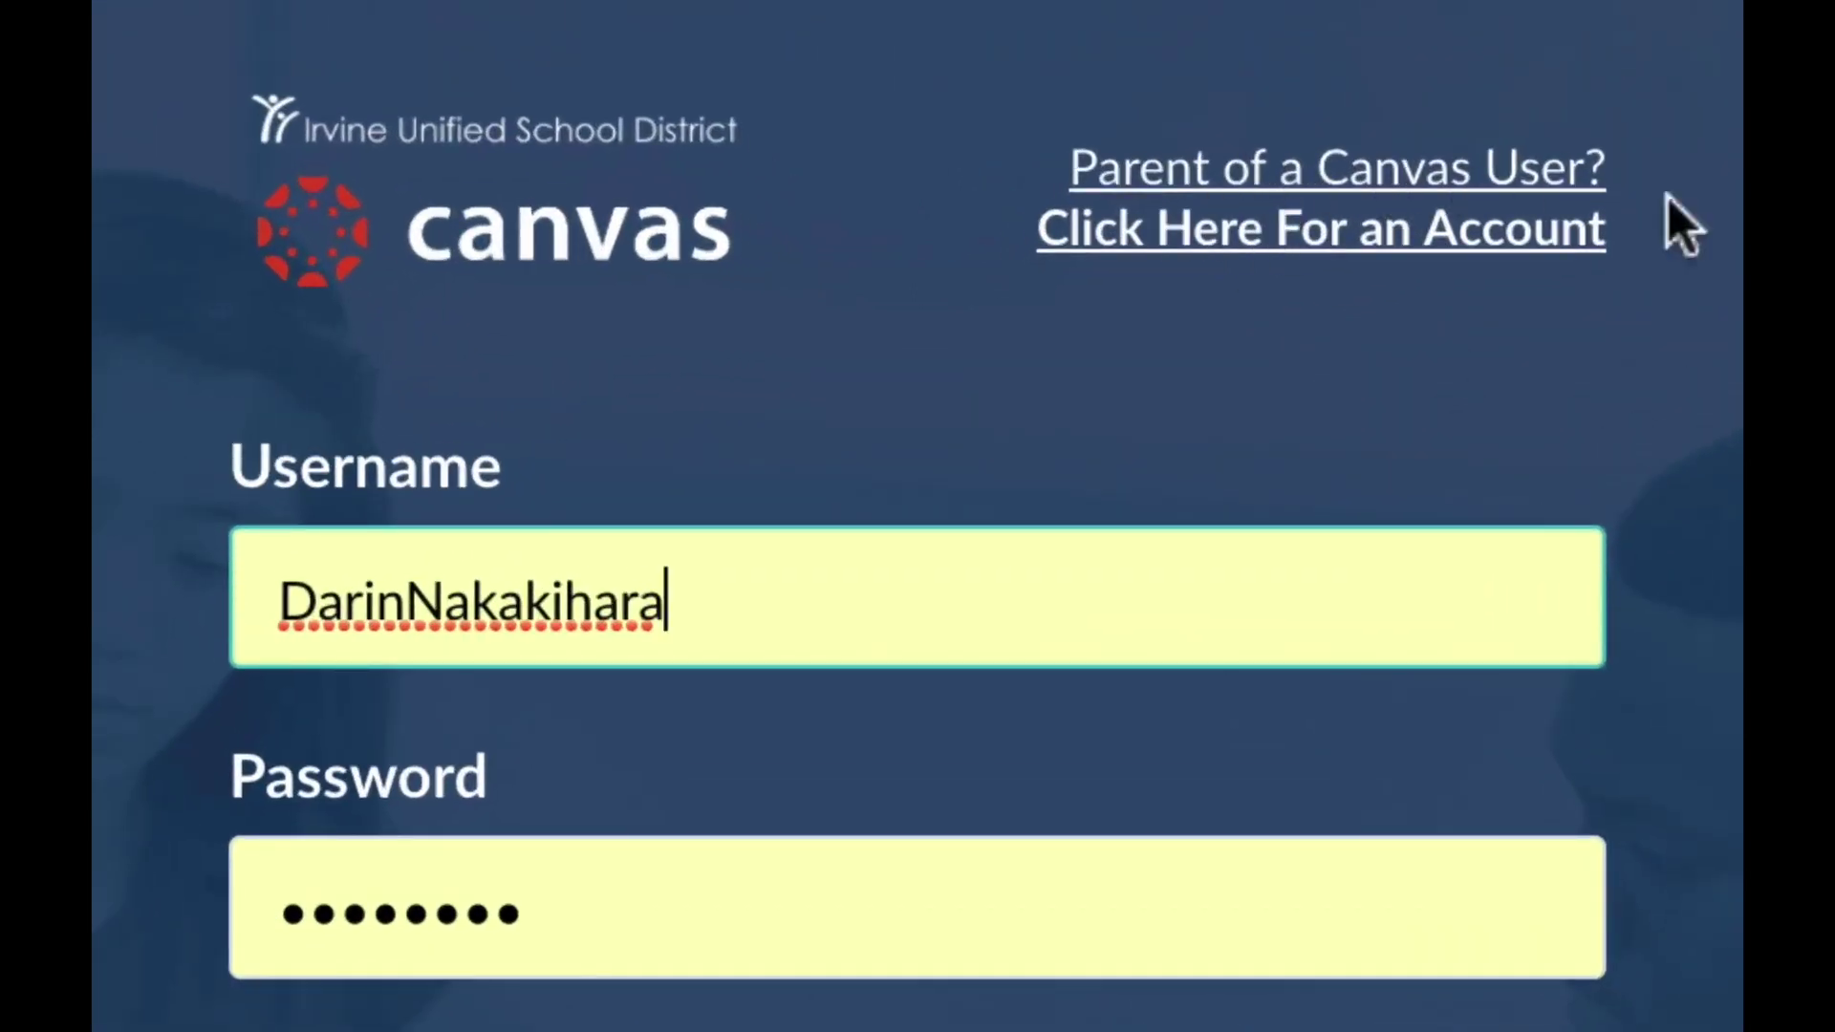
{"action": "left_click", "coordinate": [1297, 172]}
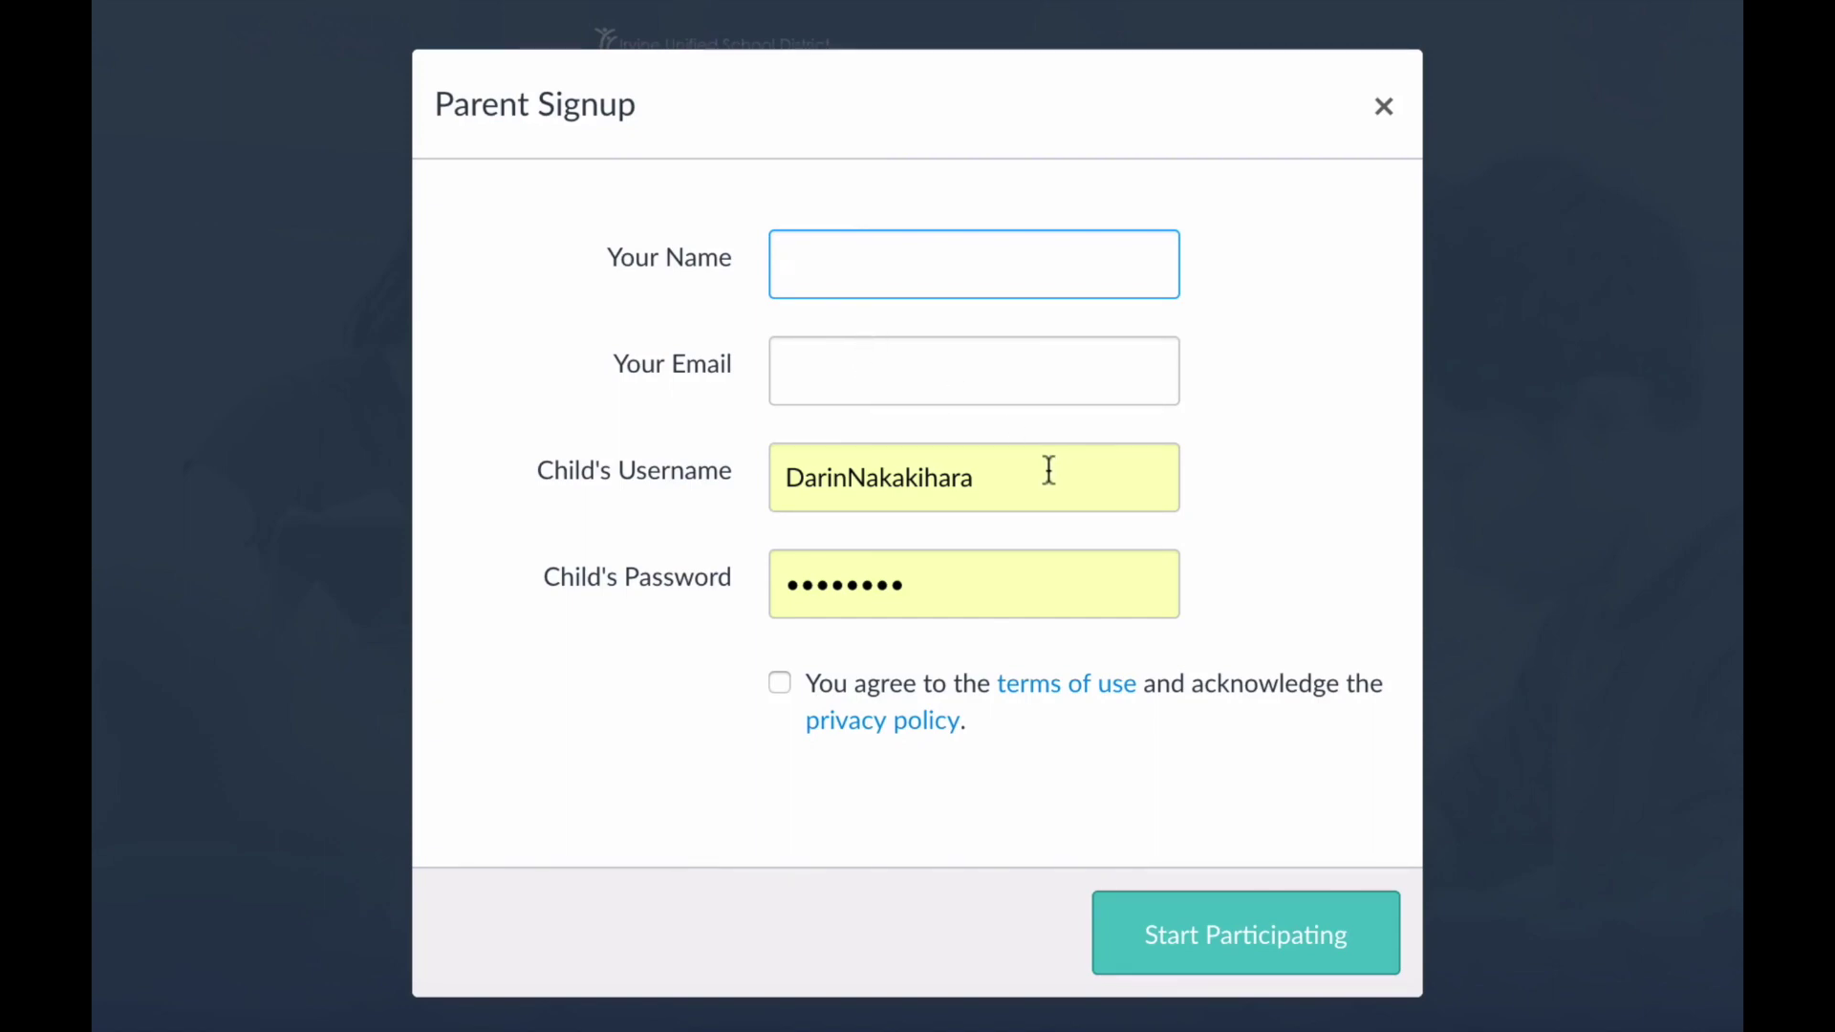
Step: Dismiss the Parent Signup dialog with its × button
{"action": "left_click", "coordinate": [1381, 111]}
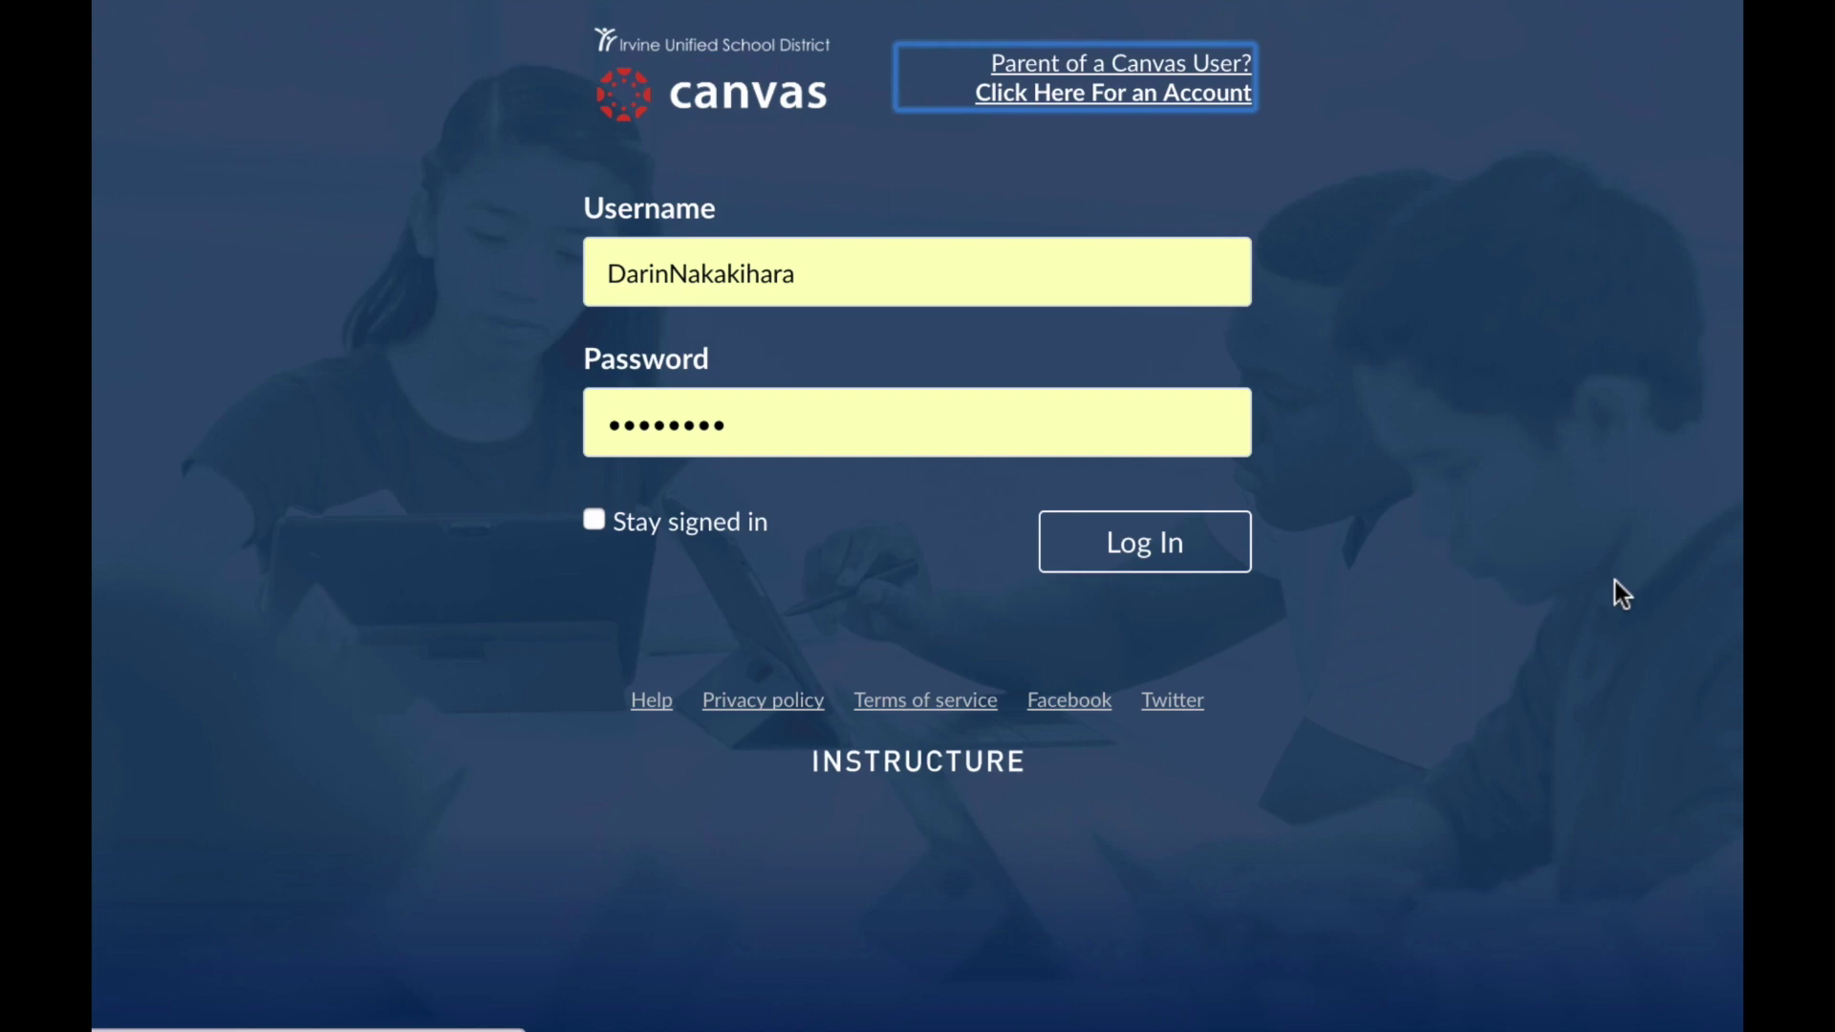
Step: Log back in to Canvas to reach the dashboard with Coming Up and Recent Feedback
{"action": "left_click", "coordinate": [1170, 537]}
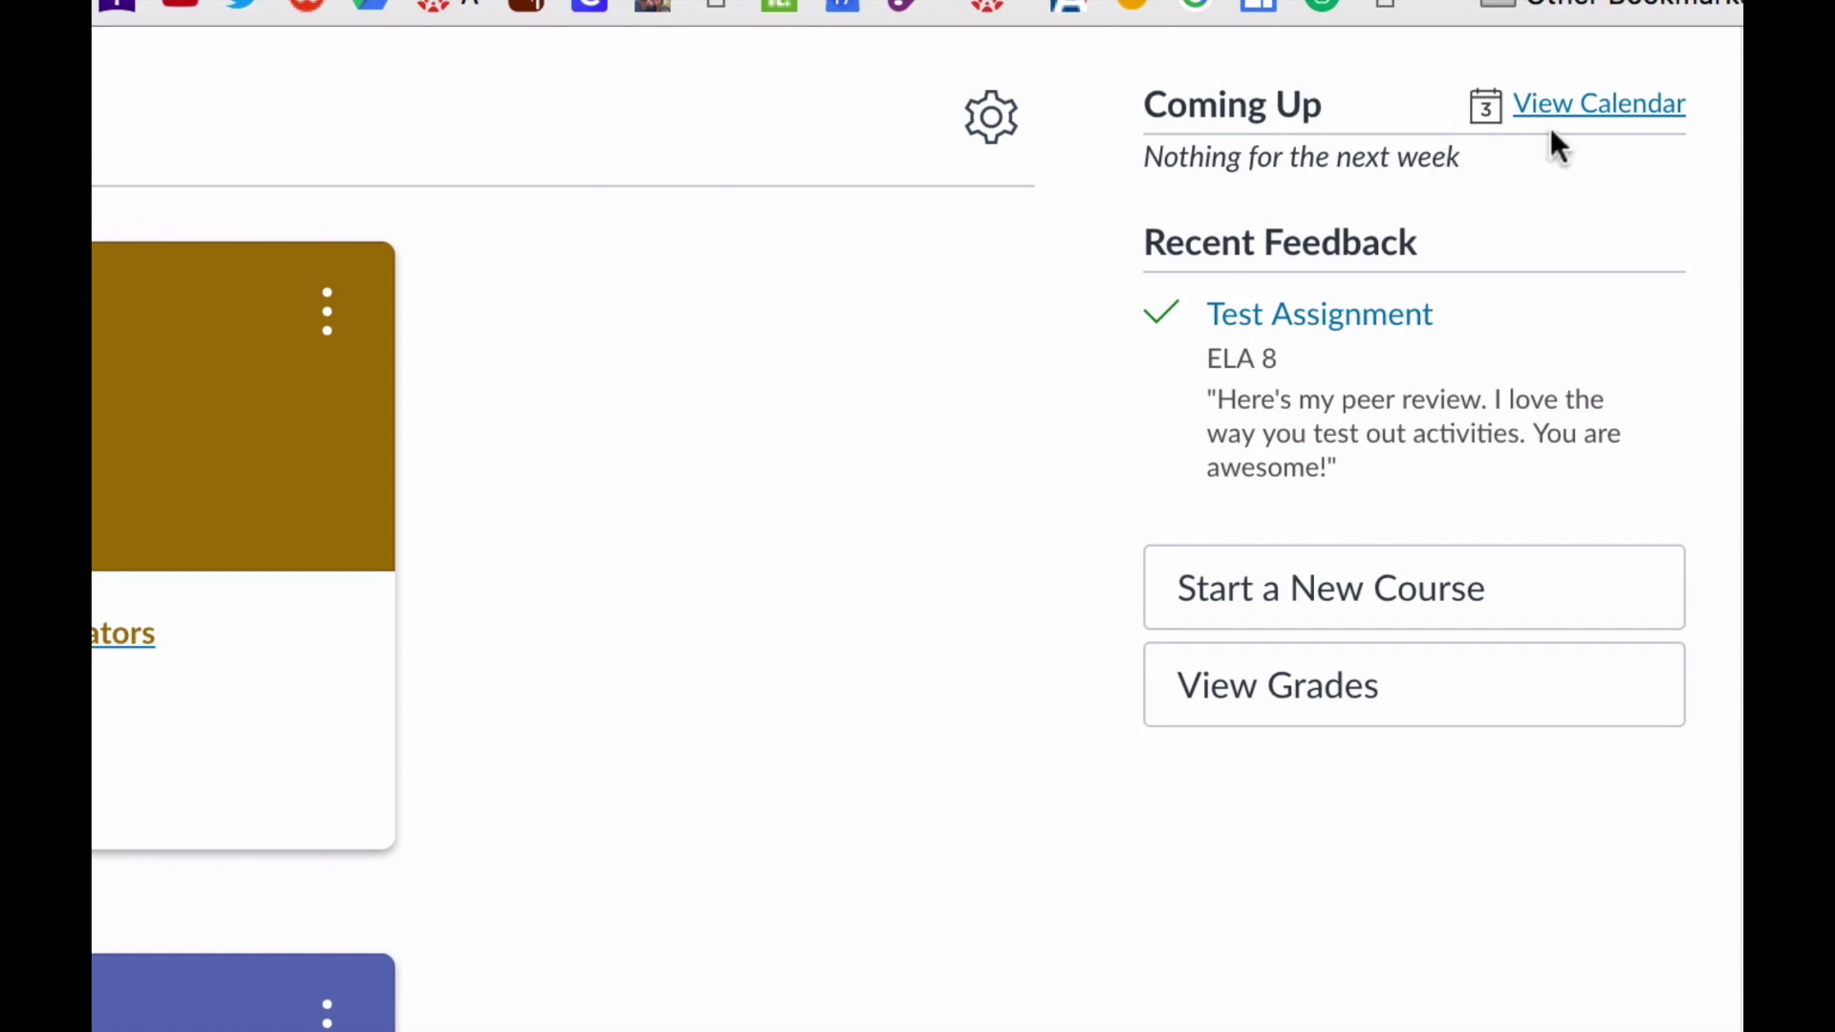
Step: Open the Calendar from the dashboard in Month view for August 2017
{"action": "left_click", "coordinate": [1572, 105]}
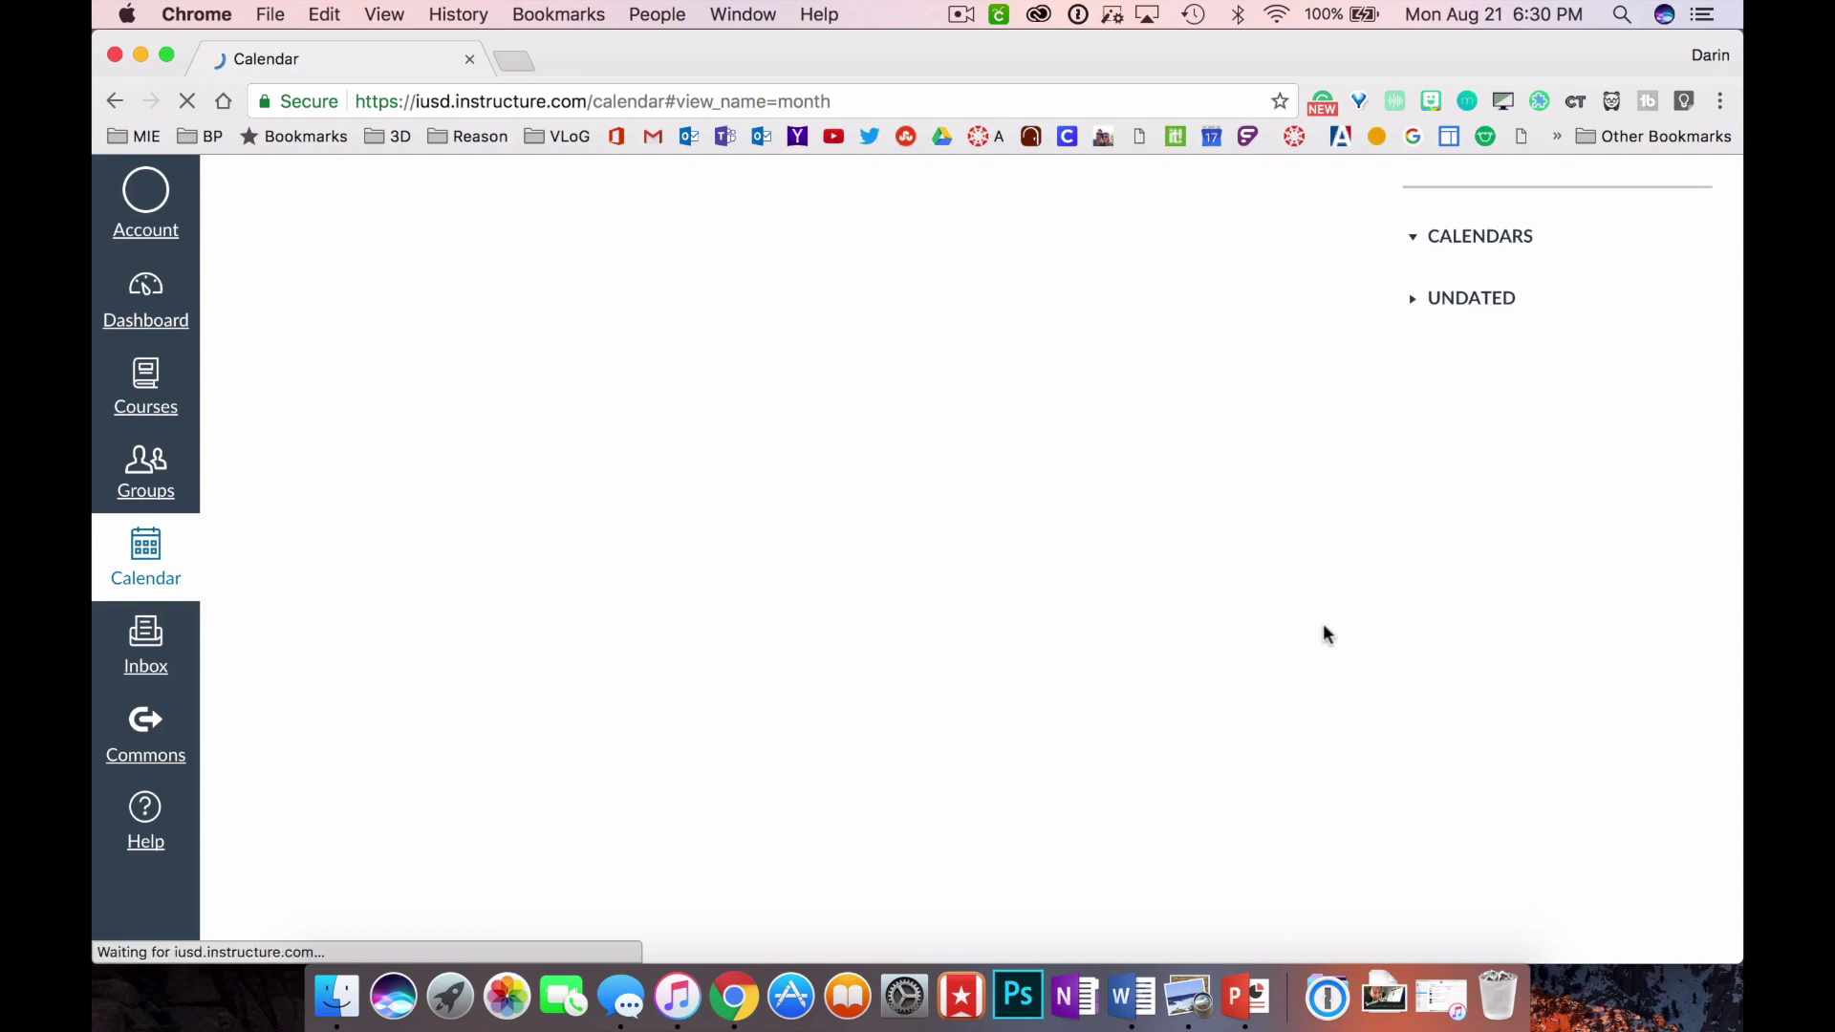
{"action": "scroll", "coordinate": [1099, 711], "scroll_direction": "down", "scroll_amount": 3}
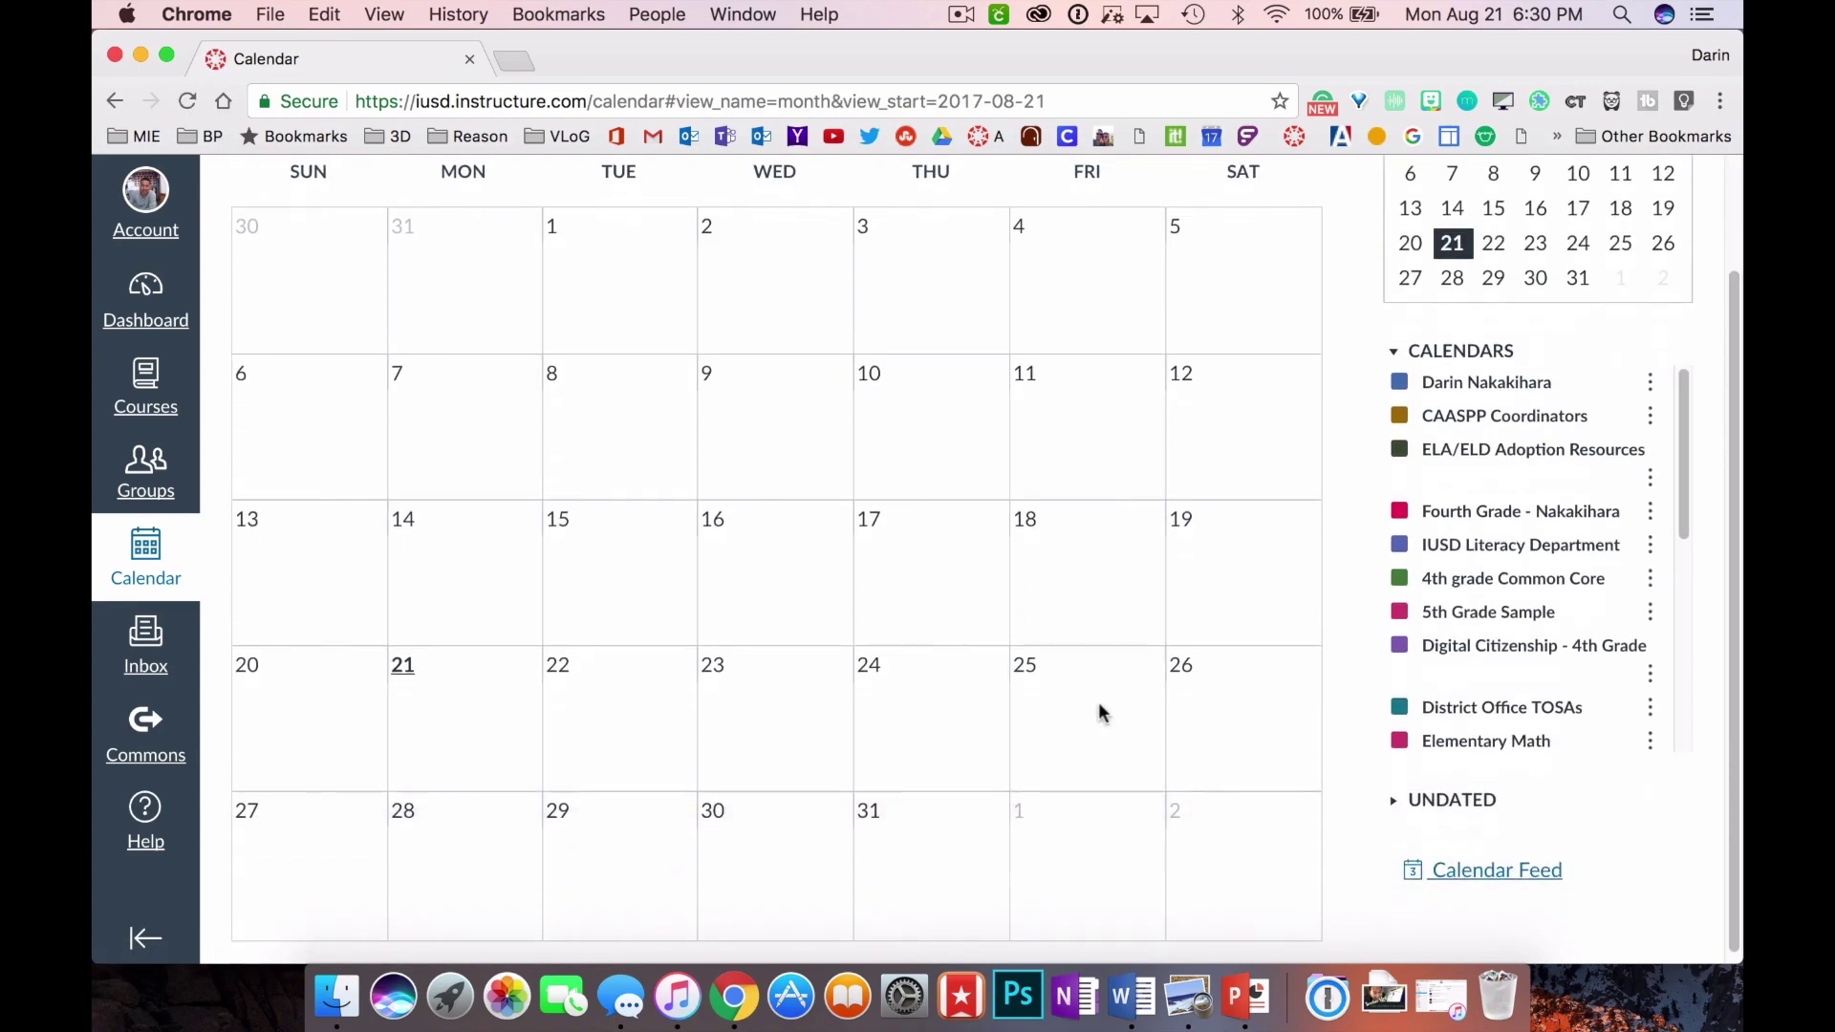
{"action": "scroll", "coordinate": [1099, 711], "scroll_direction": "up", "scroll_amount": 3}
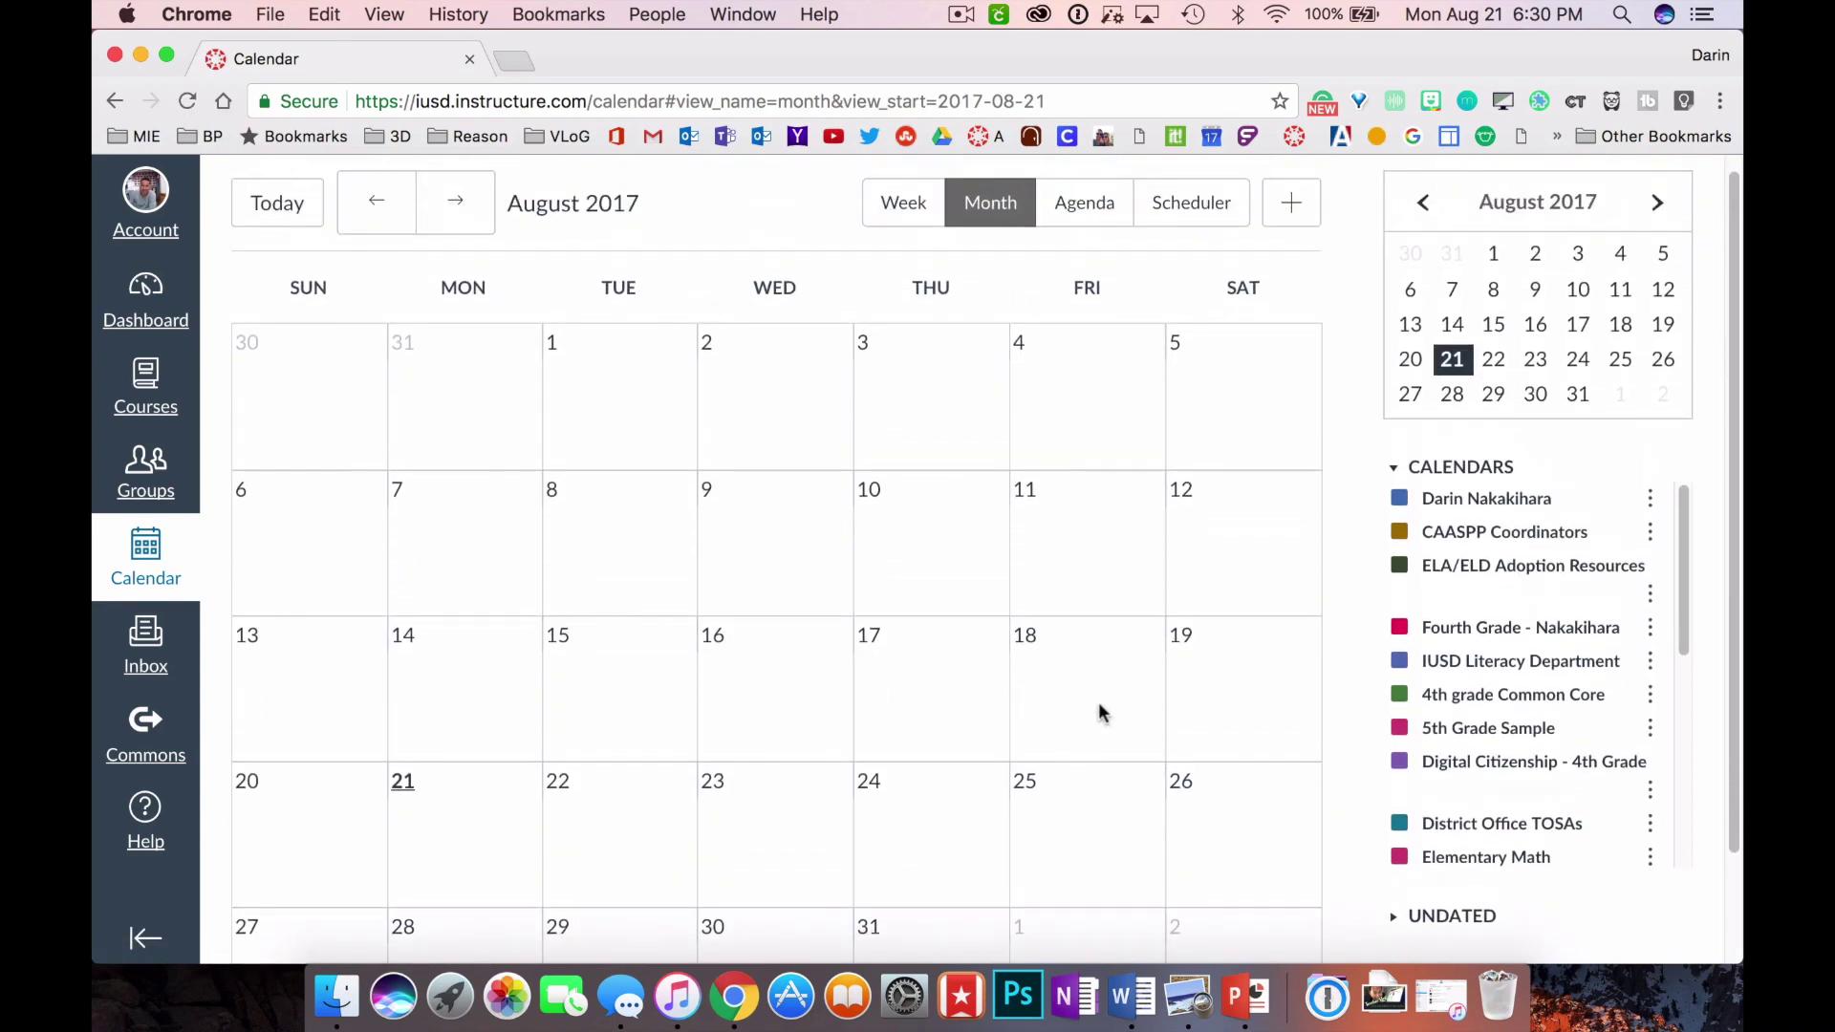